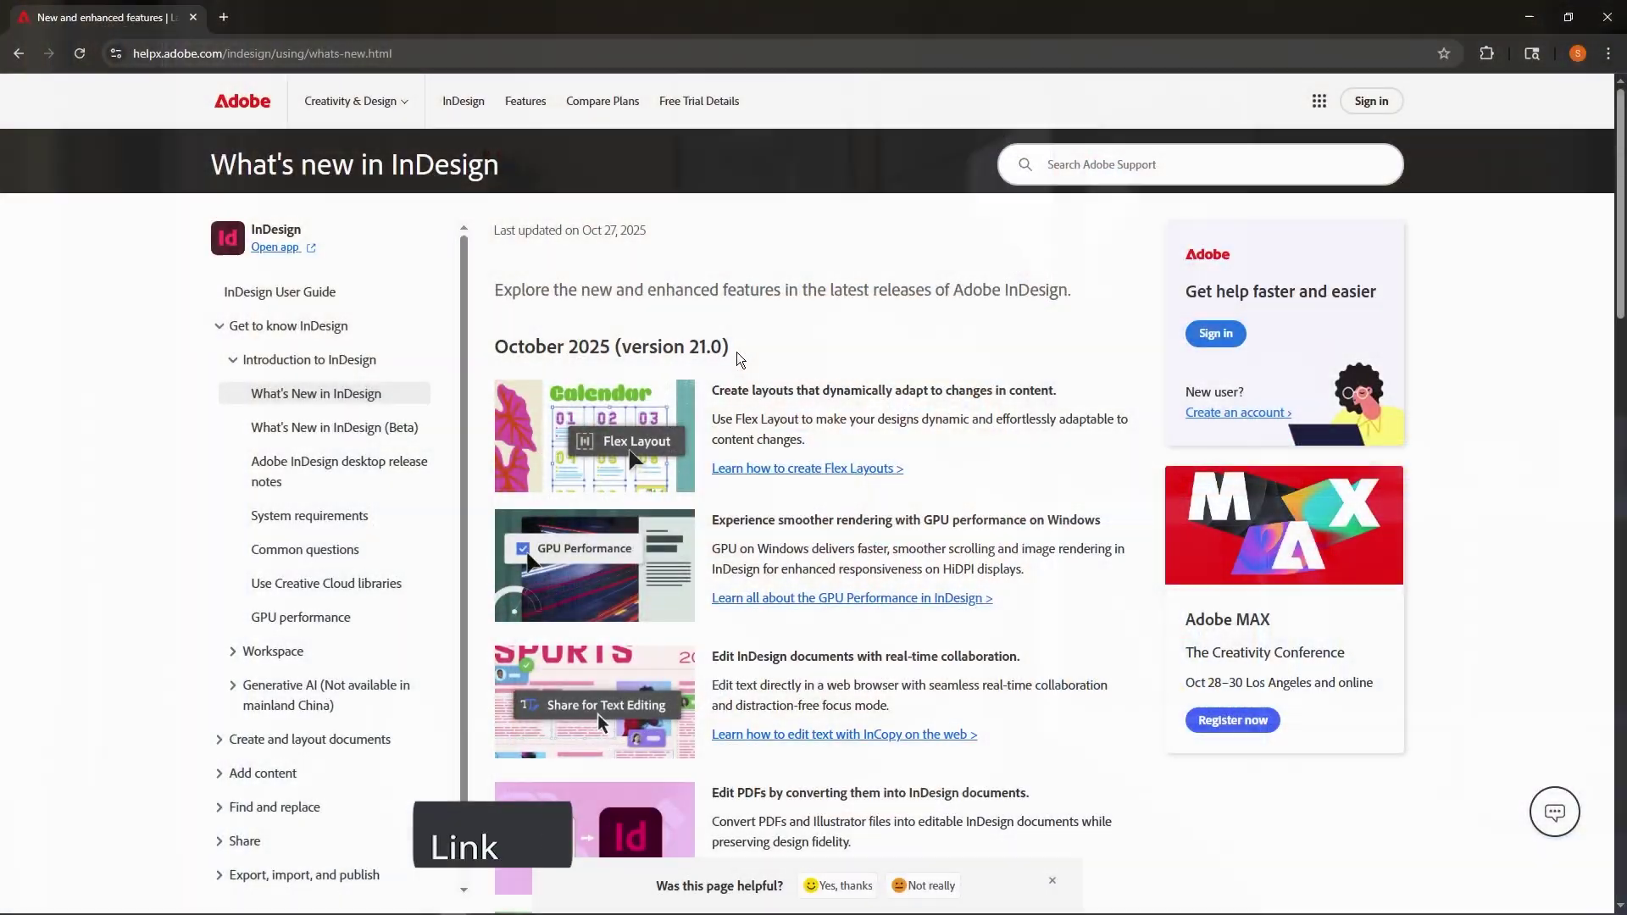
Highlight '(version 21.0)' in the What's new heading and scroll through the feature list
drag(732, 348, 644, 356)
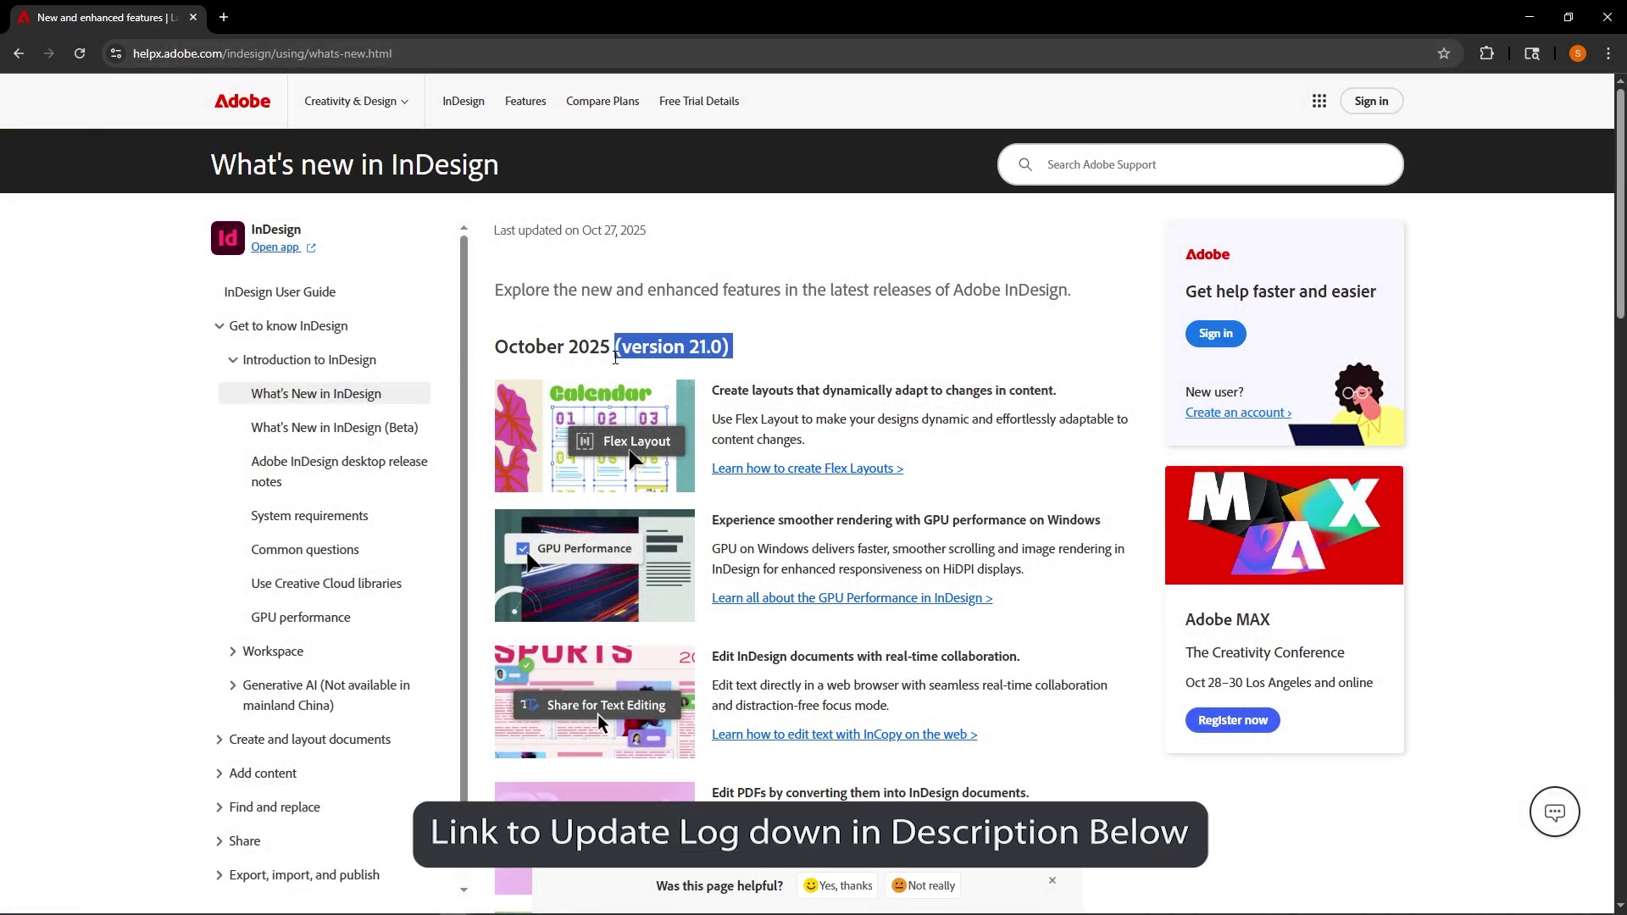
scroll(617, 357, down, 4)
scroll(686, 394, down, 3)
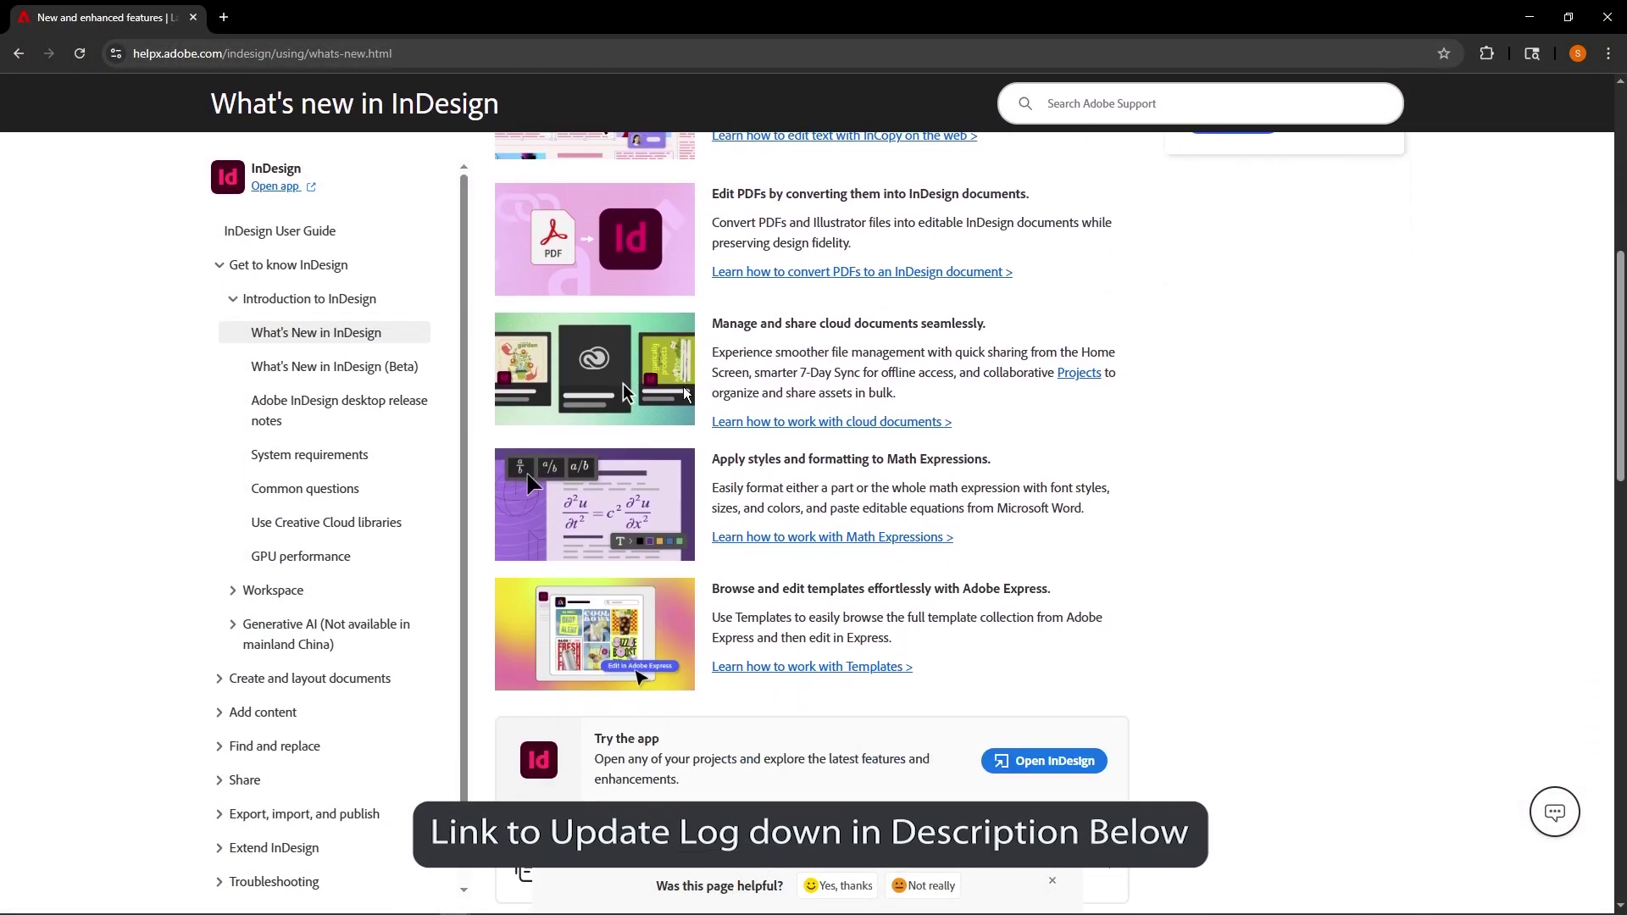
scroll(685, 393, up, 8)
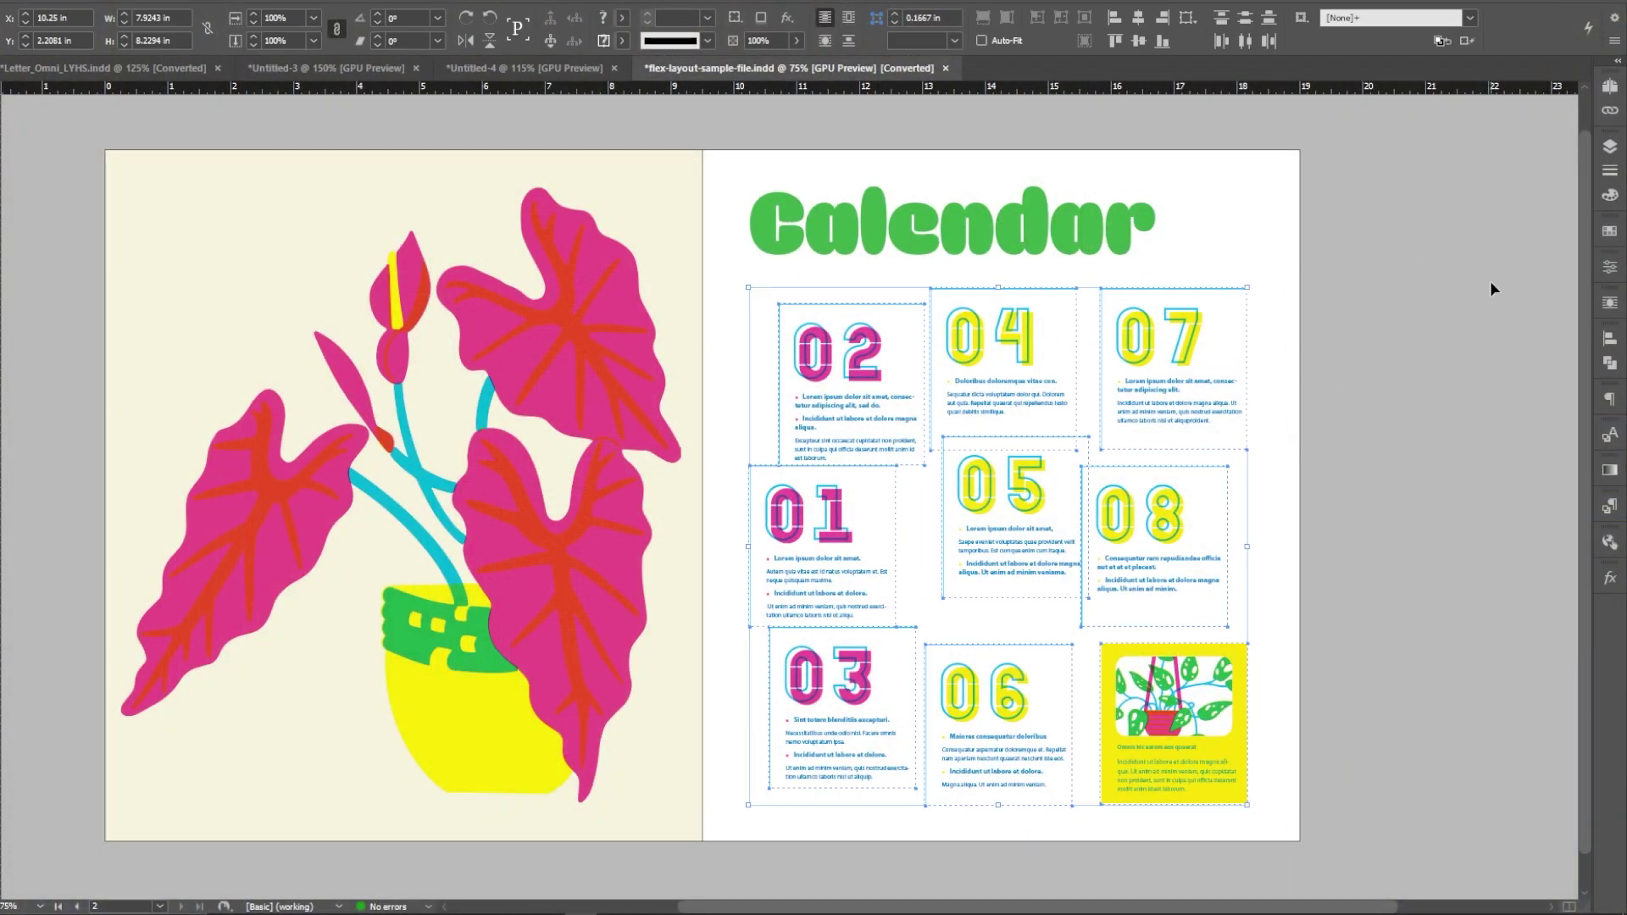
Add the calendar cards to a Flex Layout
key(alt+o)
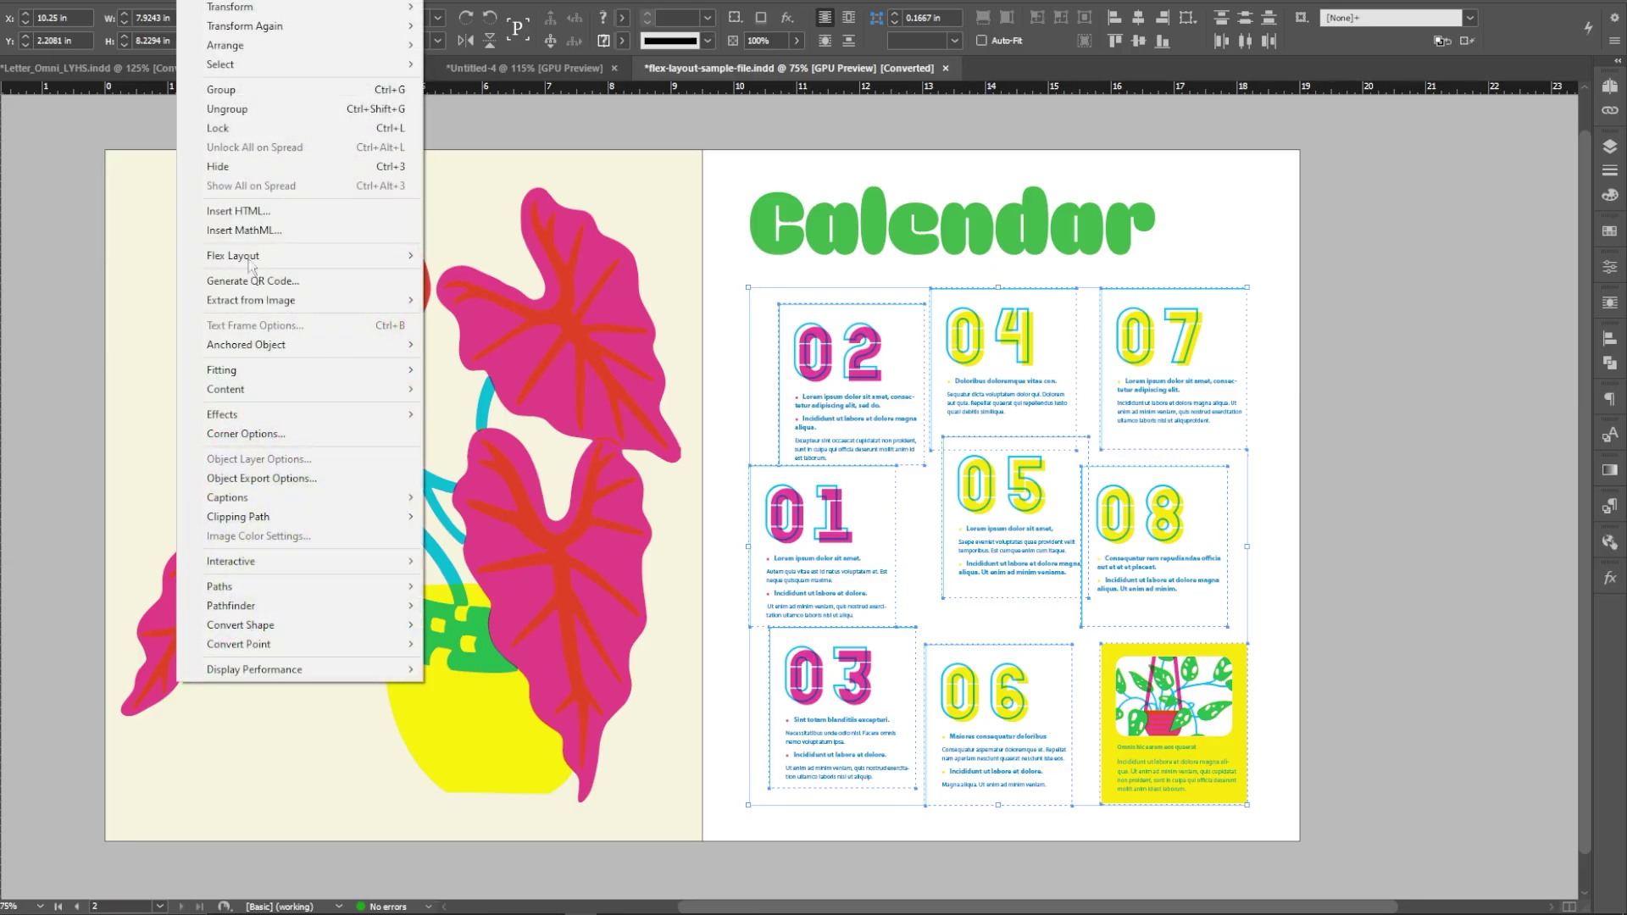
mouse_move(367, 262)
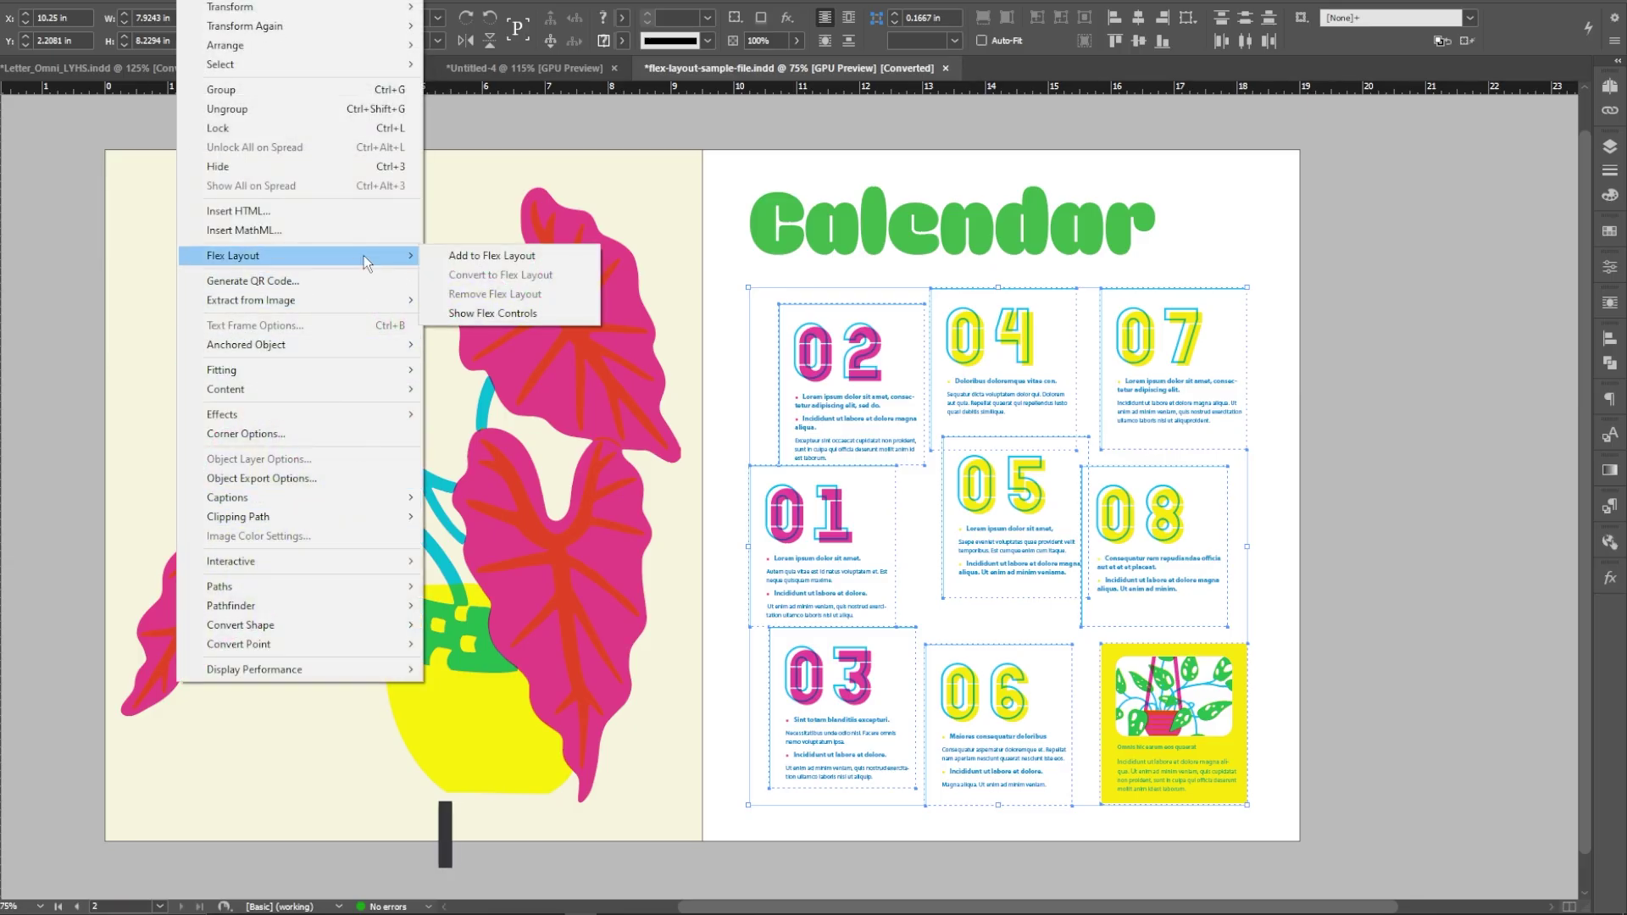
click(464, 253)
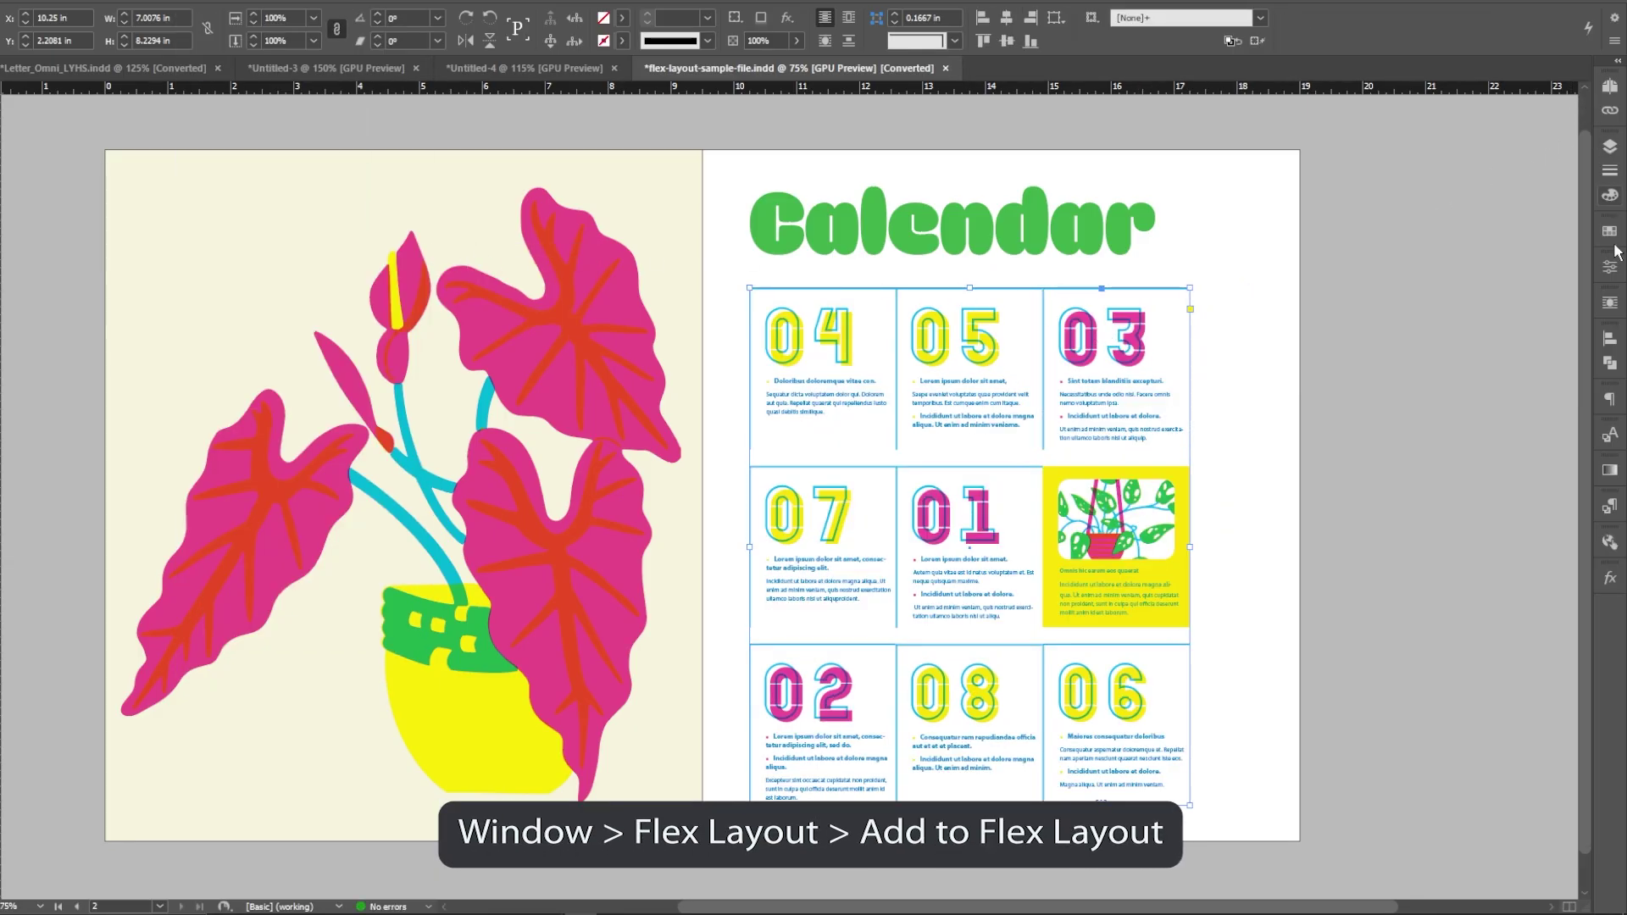
Set the flex layout padding around the cards to 0.1875 in
click(1611, 270)
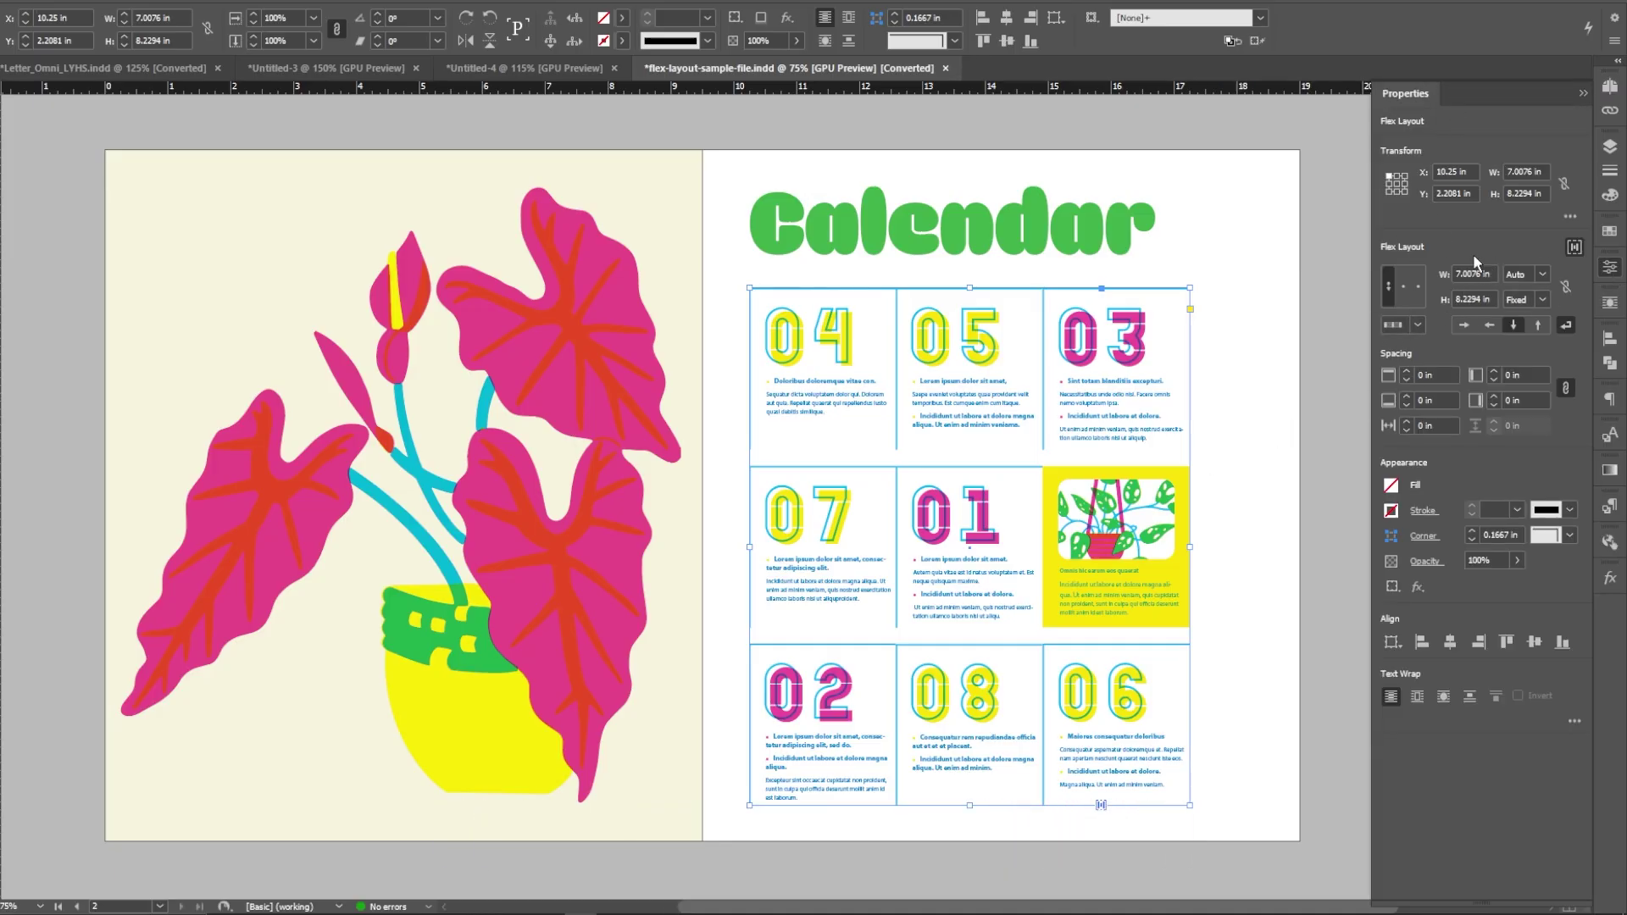
click(1465, 326)
key(ctrl+z)
click(1407, 370)
click(1407, 370)
click(1407, 370)
click(1407, 374)
click(1407, 374)
Move the yellow plant card to the bottom-right slot of the grid
key(ctrl+=)
drag(903, 476, 948, 583)
drag(1136, 699, 1116, 720)
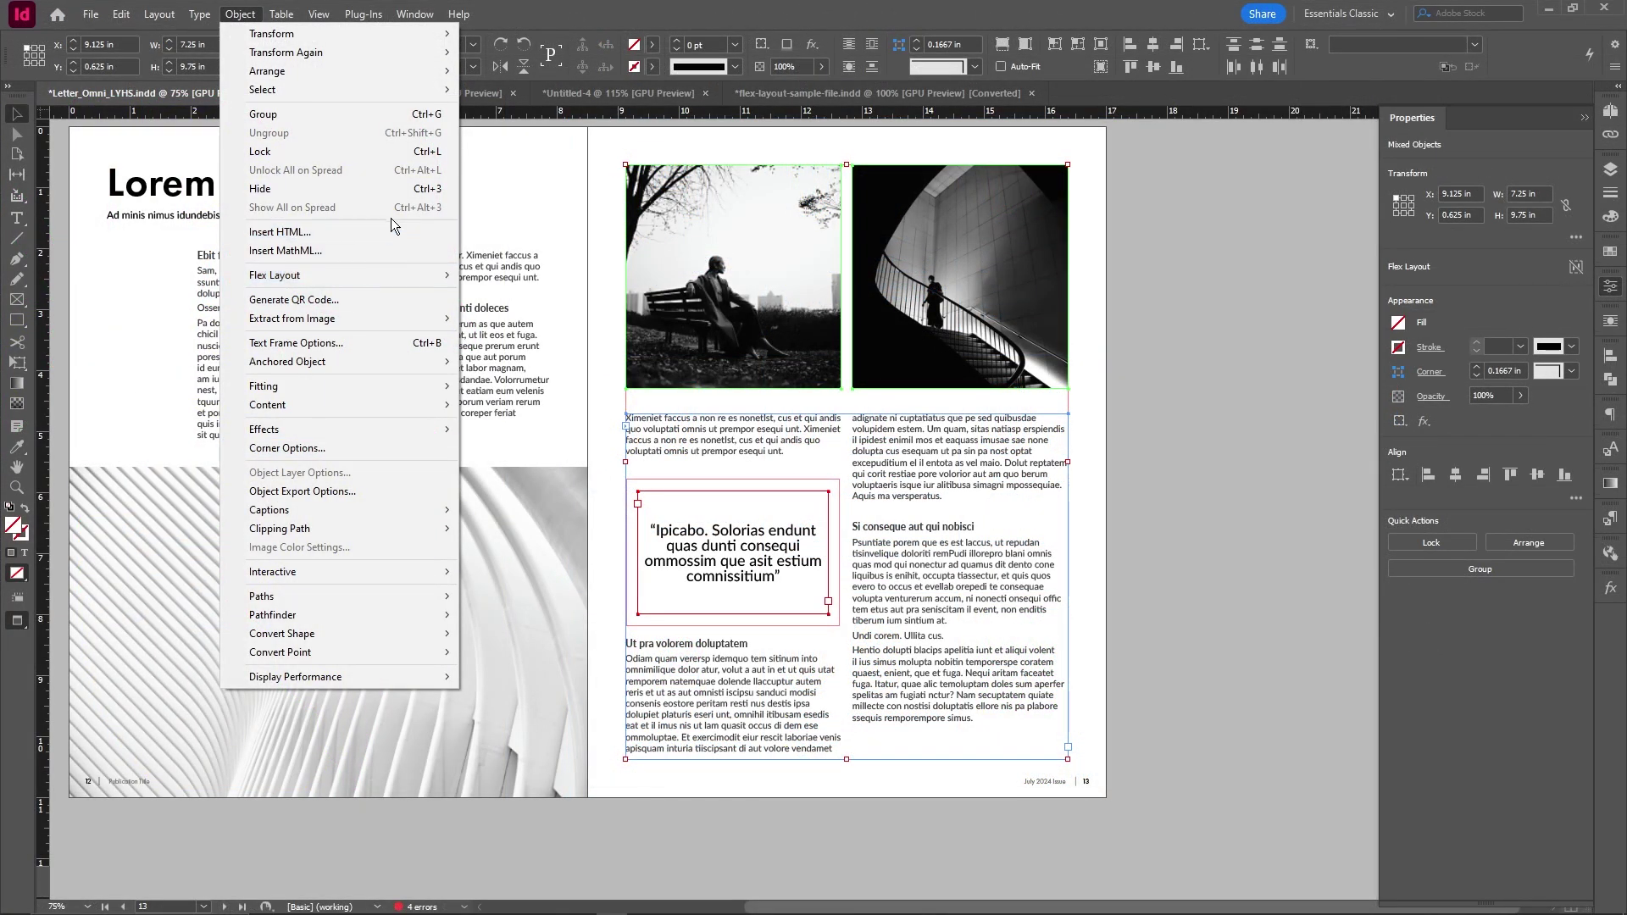
Narrow the photo-and-text flex frame to a fixed 7.25 in width and centre its items
click(389, 217)
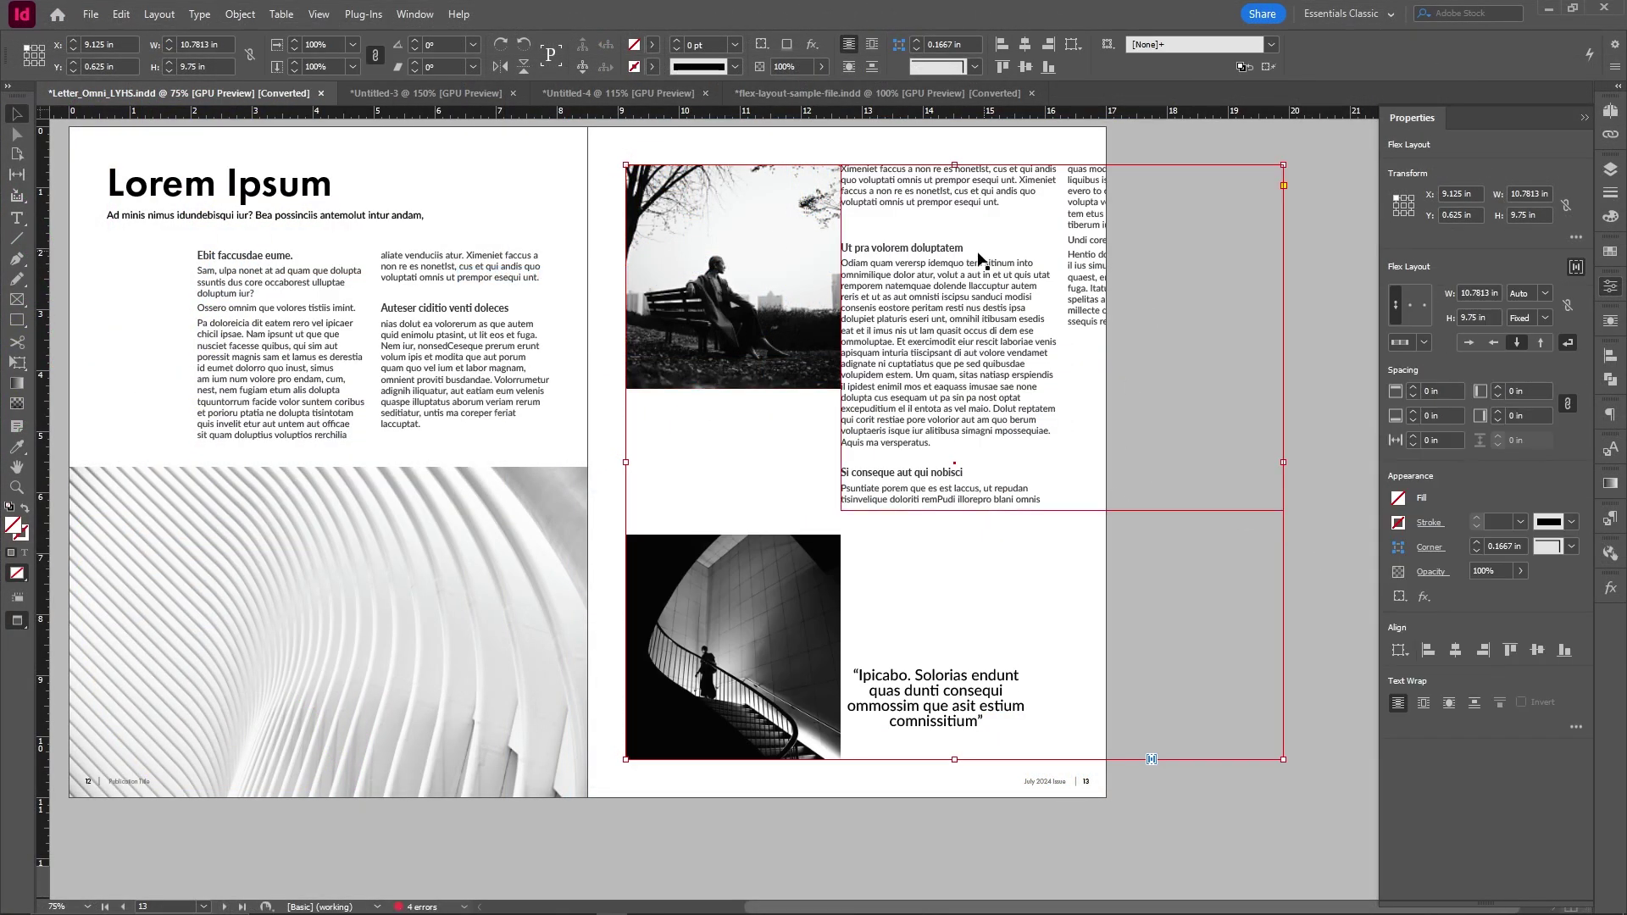
drag(1284, 462, 1068, 415)
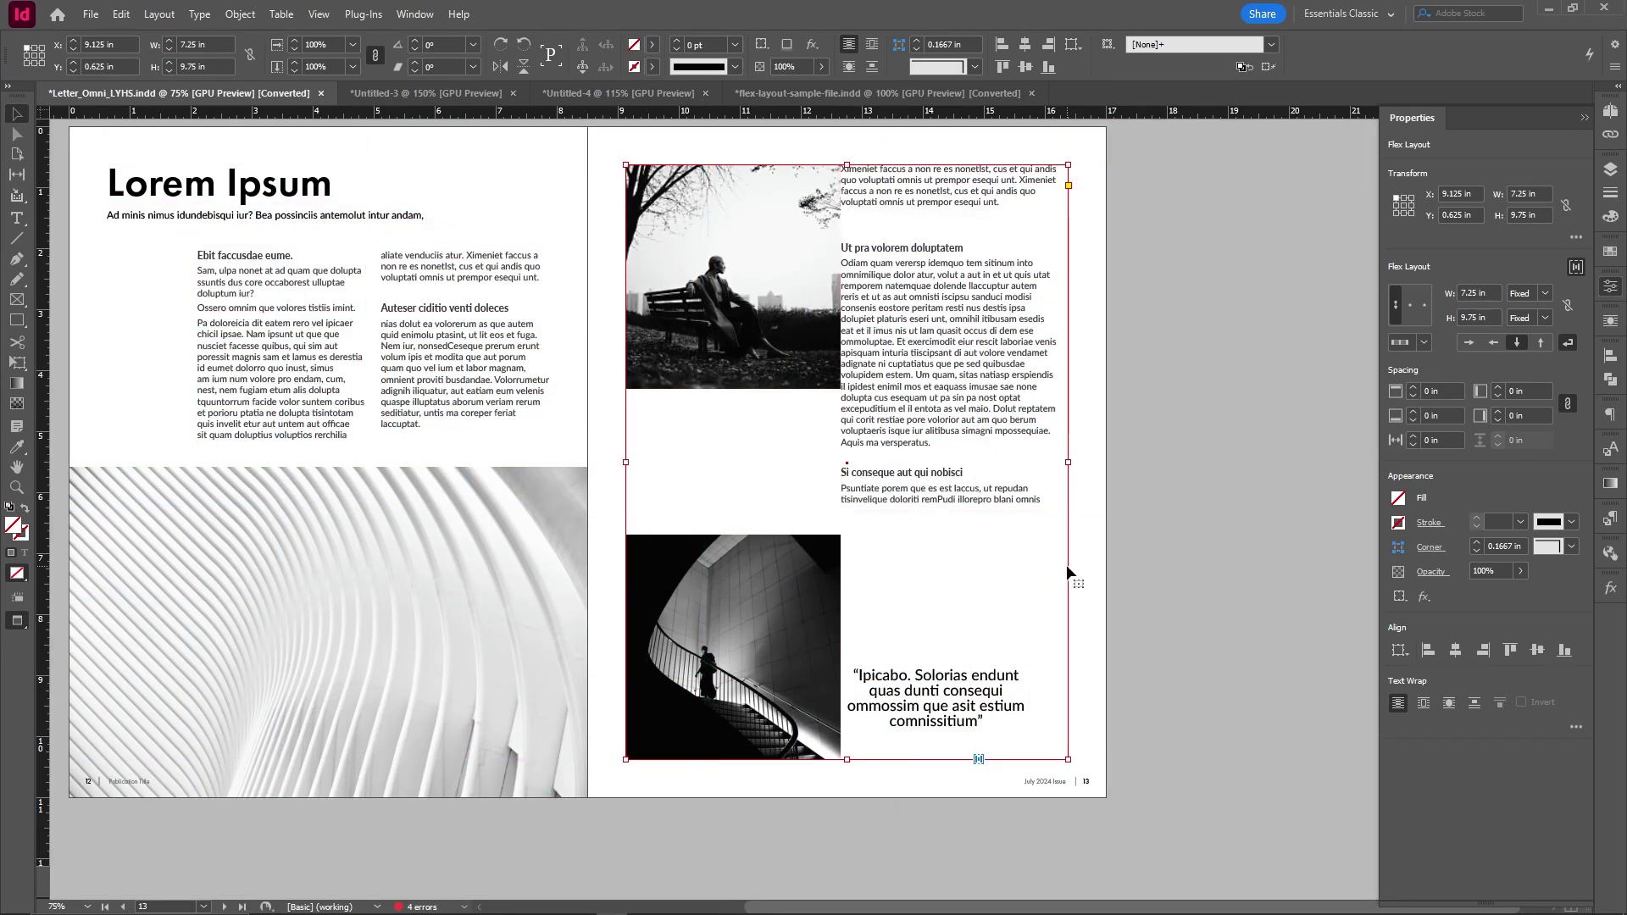
scroll(839, 360, right, 2)
click(1444, 379)
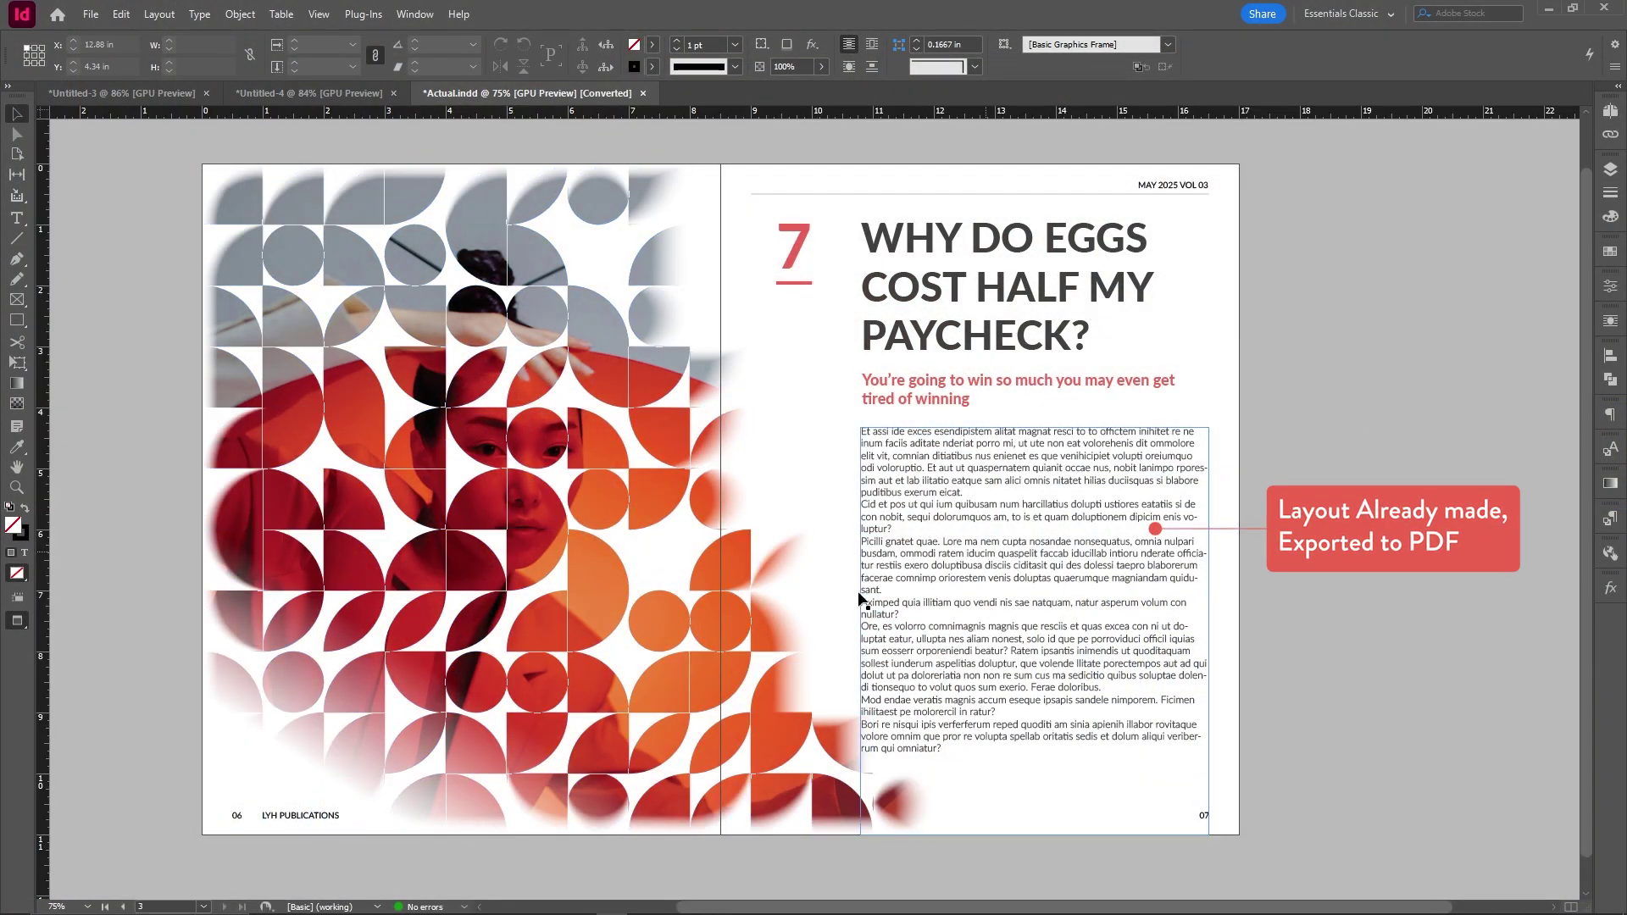
Open Actual.pdf and convert it into an editable InDesign document
click(90, 15)
click(110, 67)
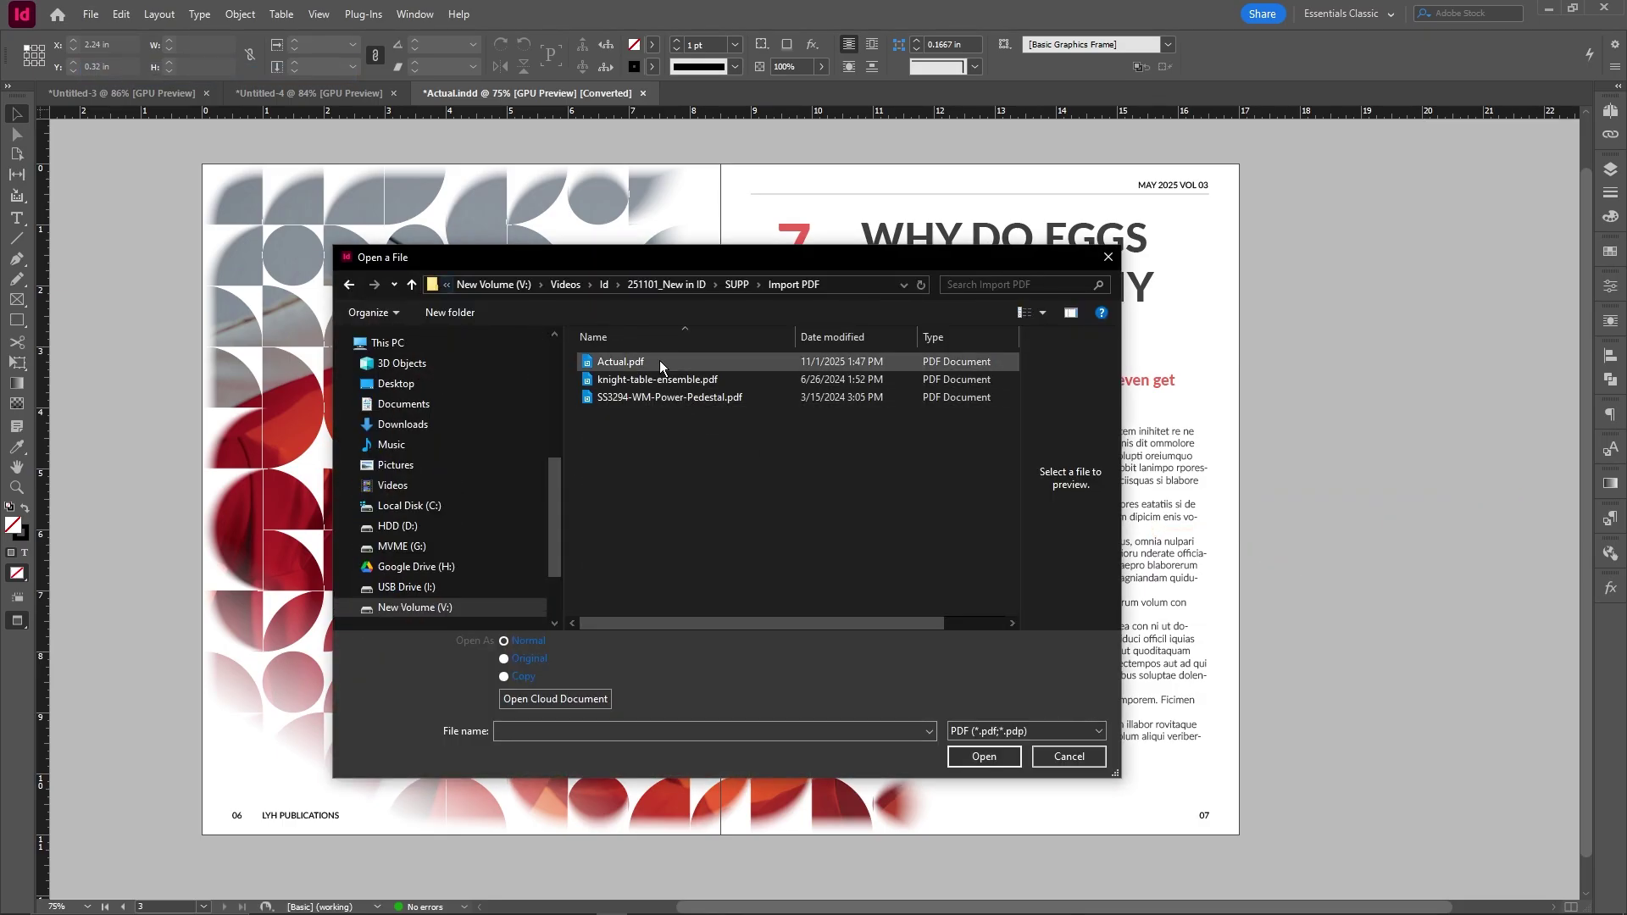
click(660, 359)
click(1136, 756)
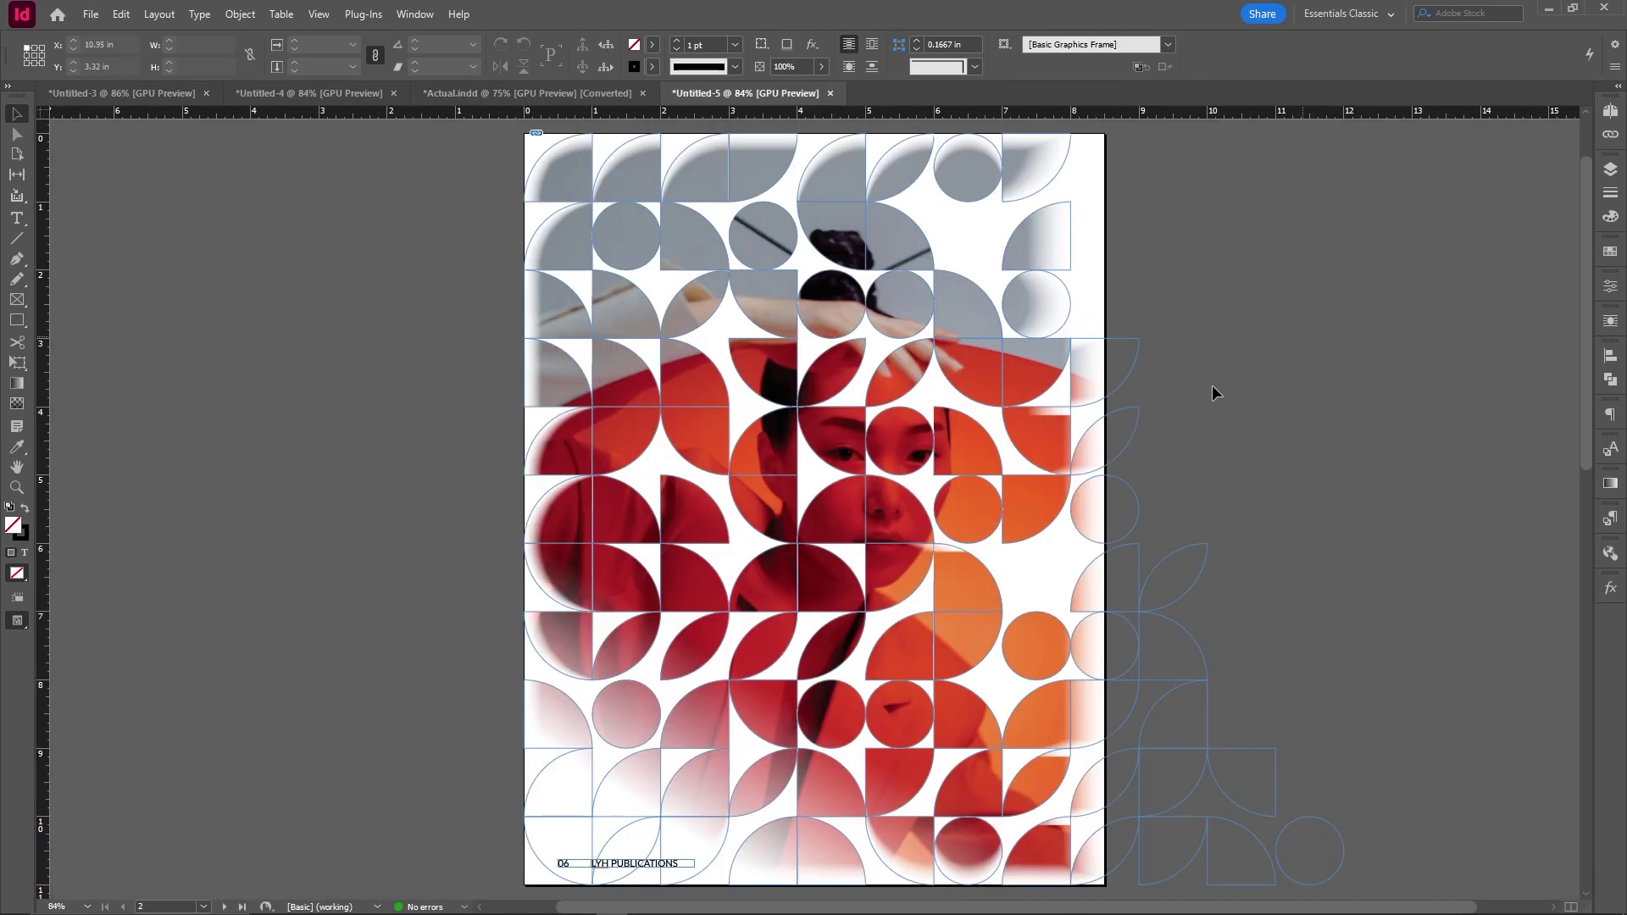
Open SS3294-WM-Power-Pedestal.pdf and convert it for editing
scroll(1181, 577, down, 5)
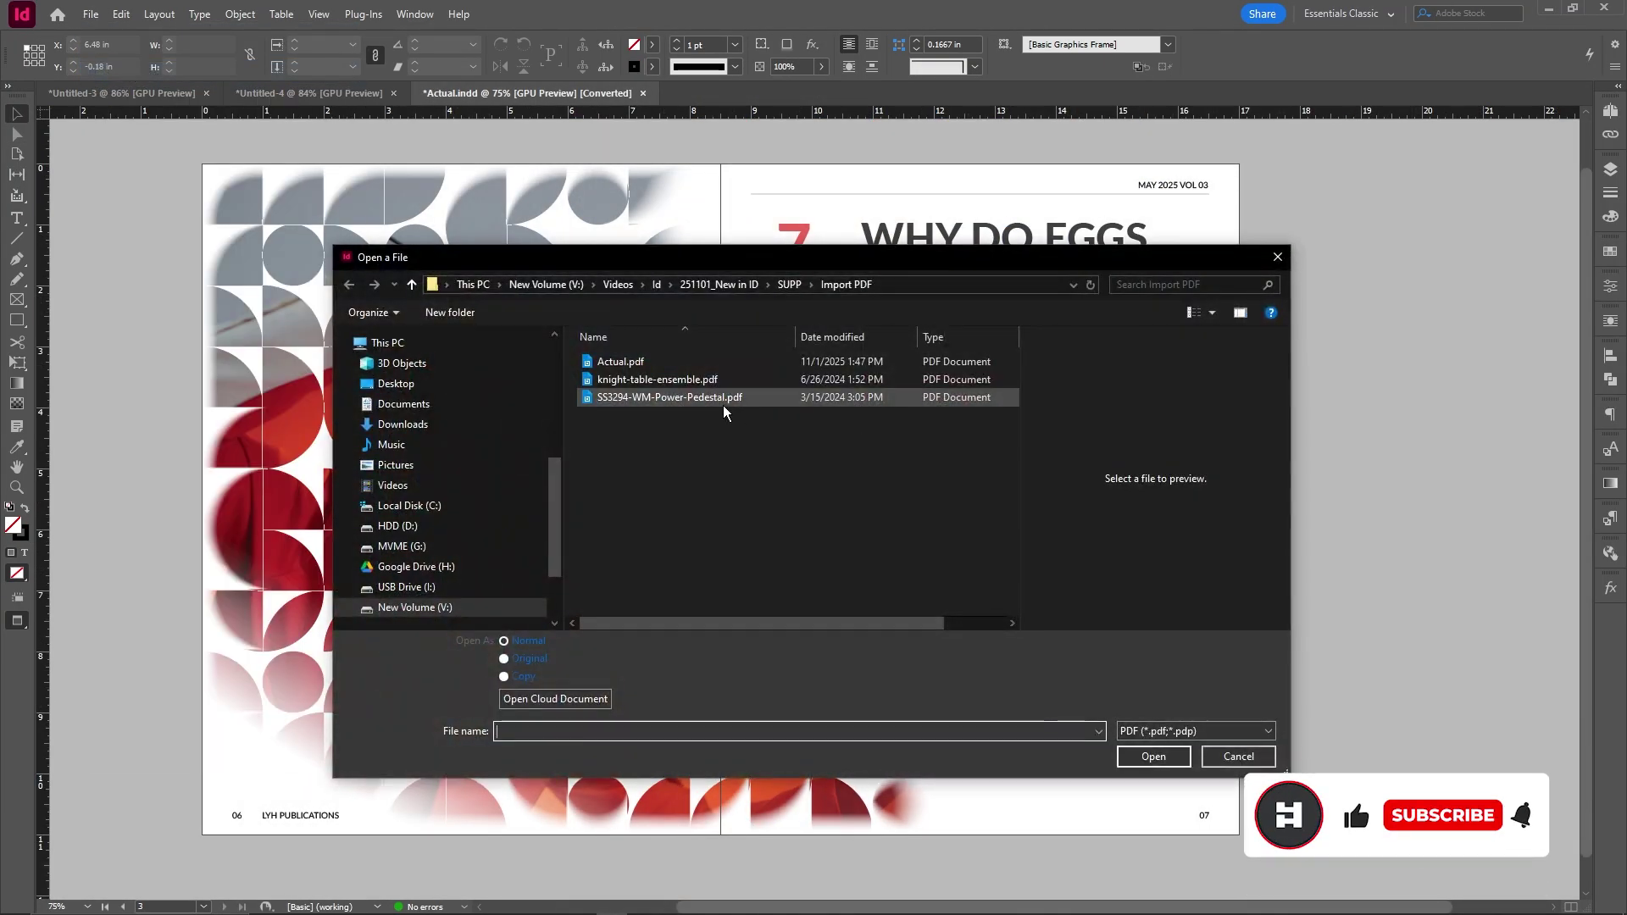
click(723, 405)
click(1152, 756)
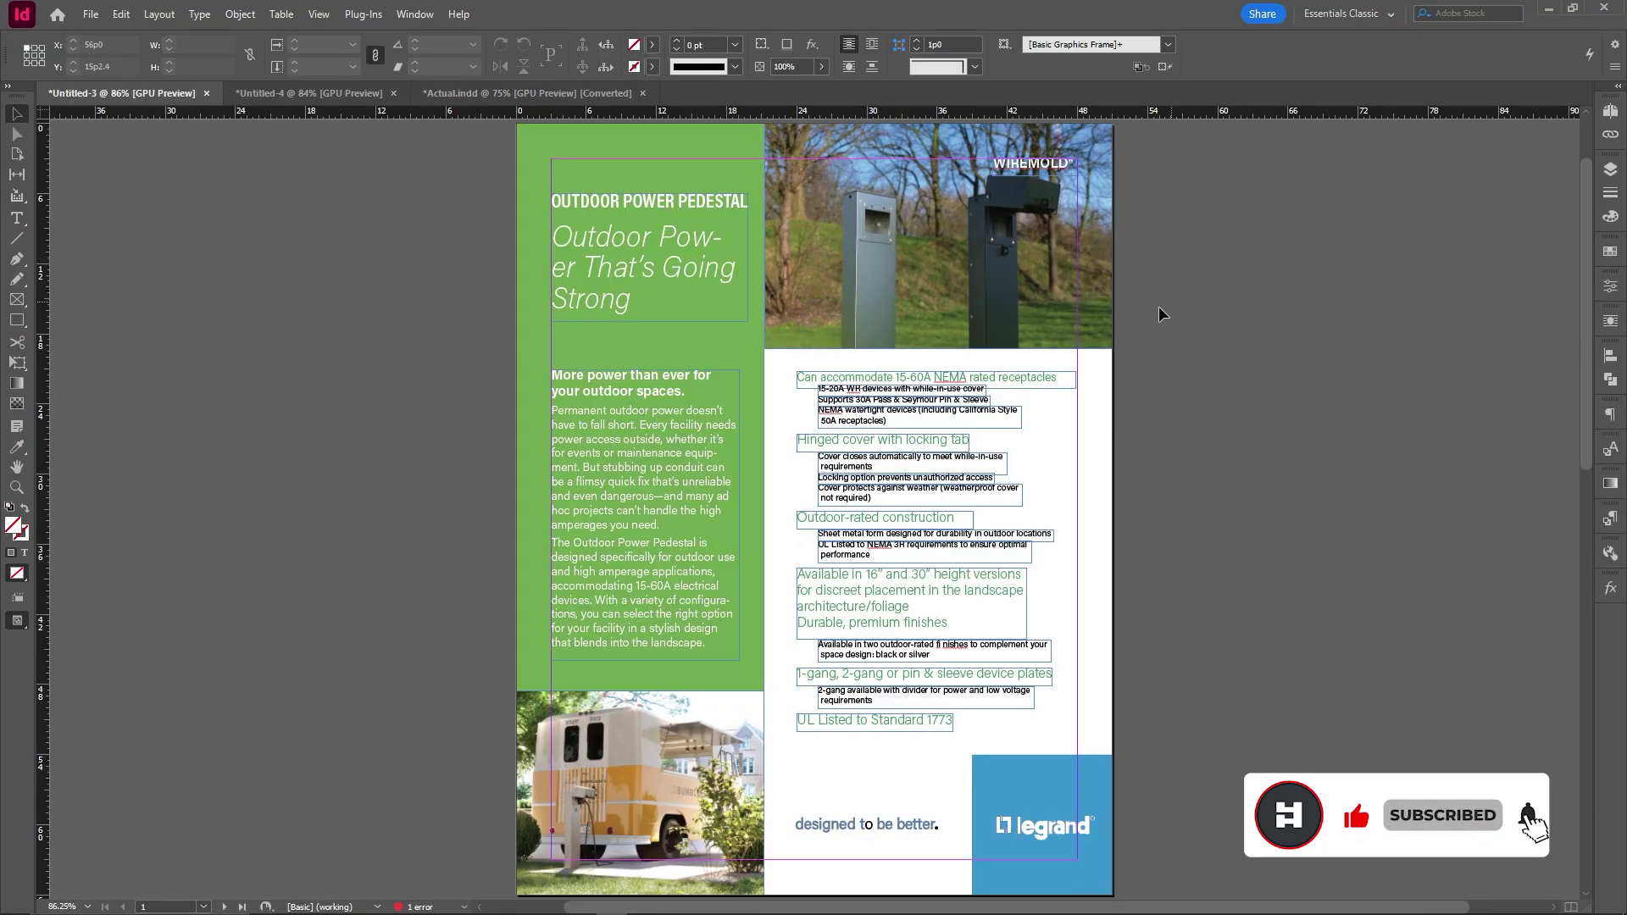
Edit the Outdoor Power headline text and review both pages of the pedestal document
key(ctrl+1)
double_click(628, 268)
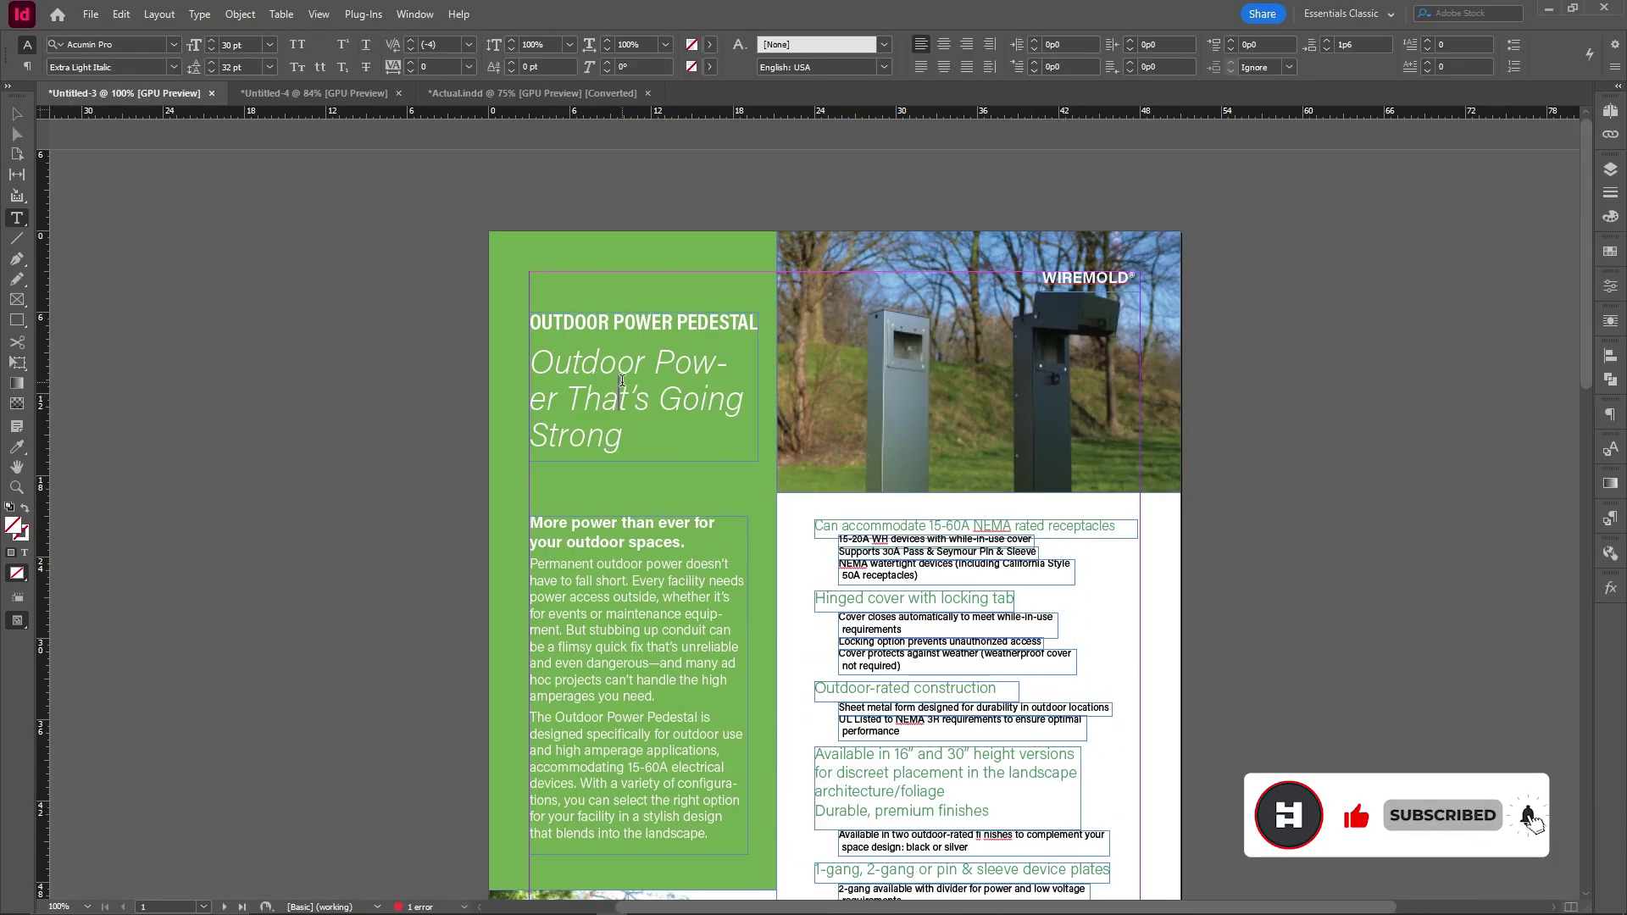
key(ctrl+0)
key(Page_Down)
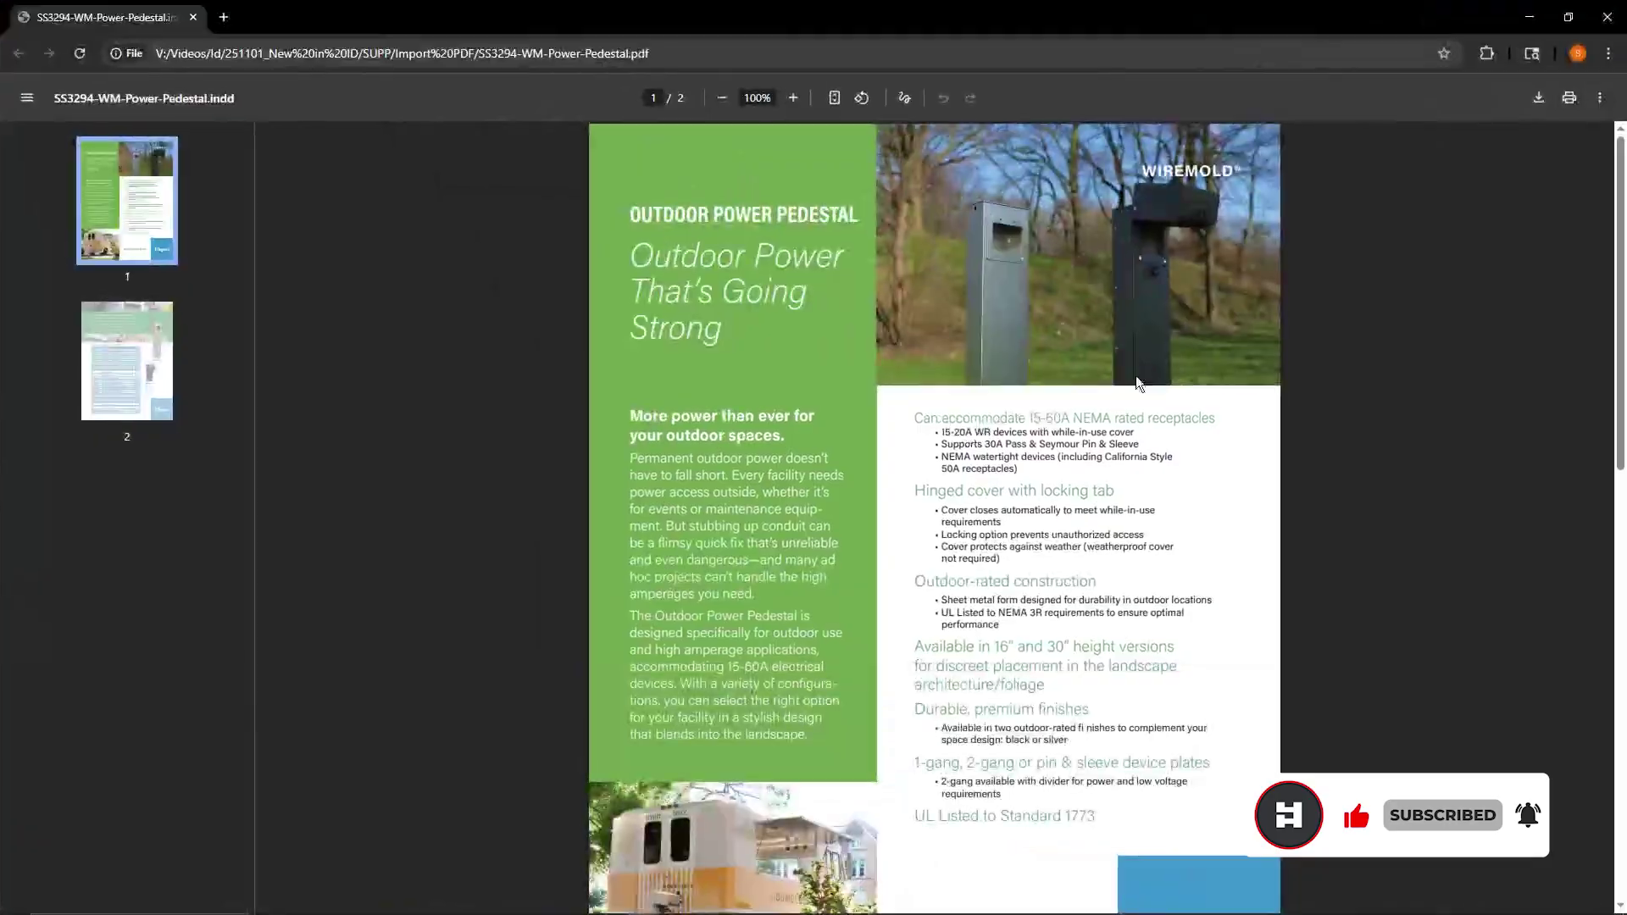
scroll(1102, 407, down, 10)
scroll(1076, 435, up, 5)
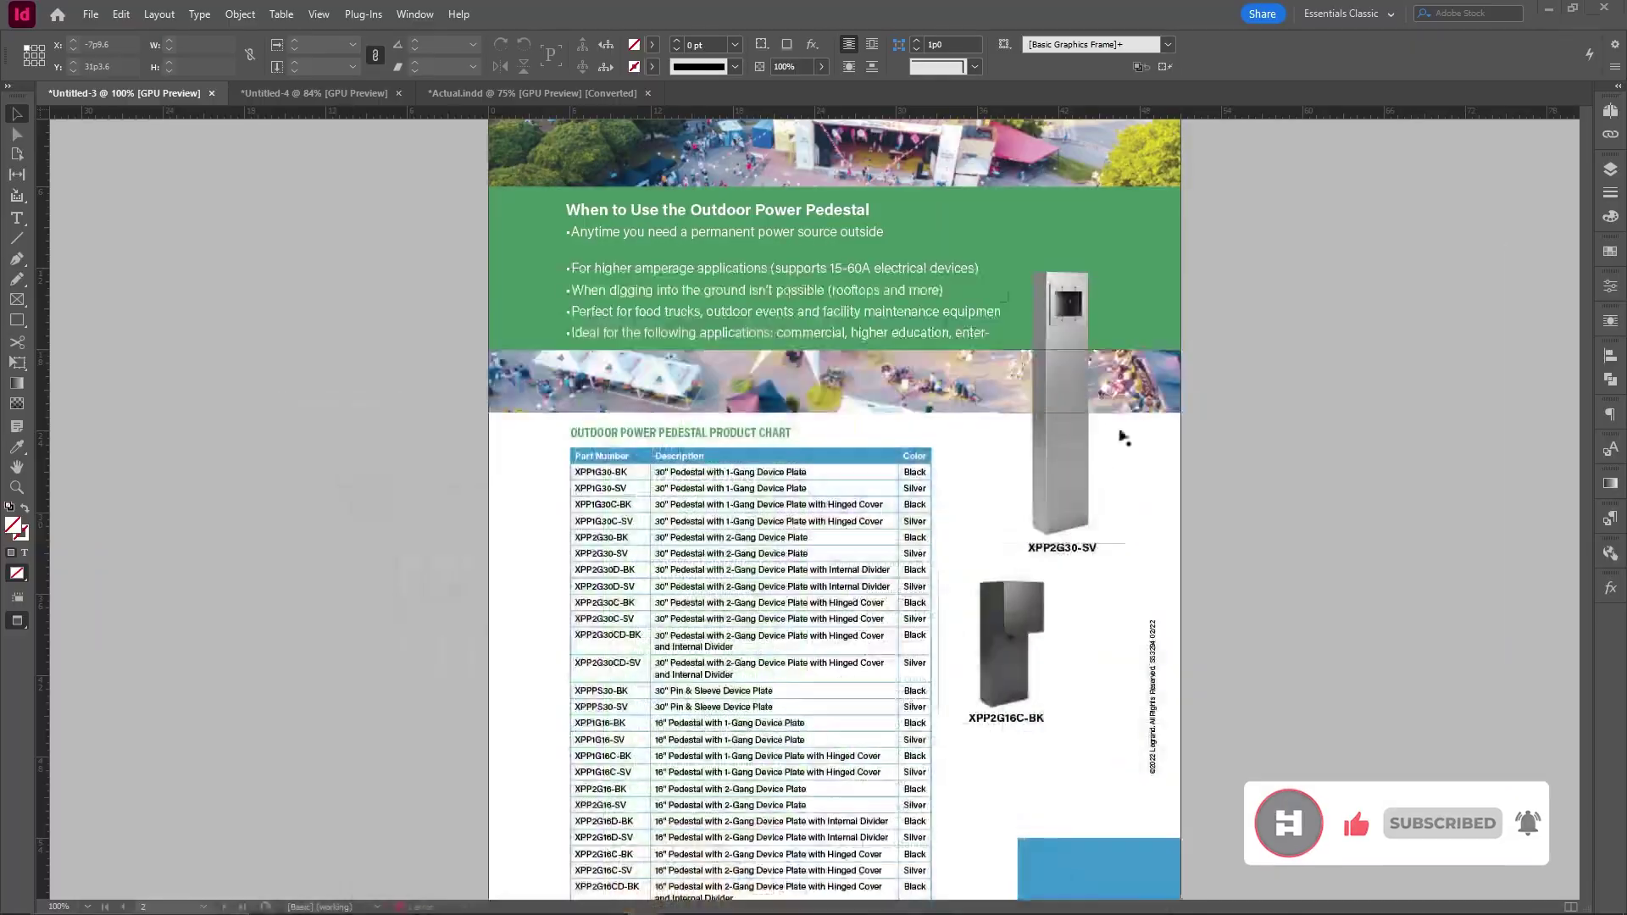
key(Page_Up)
scroll(1101, 487, down, 15)
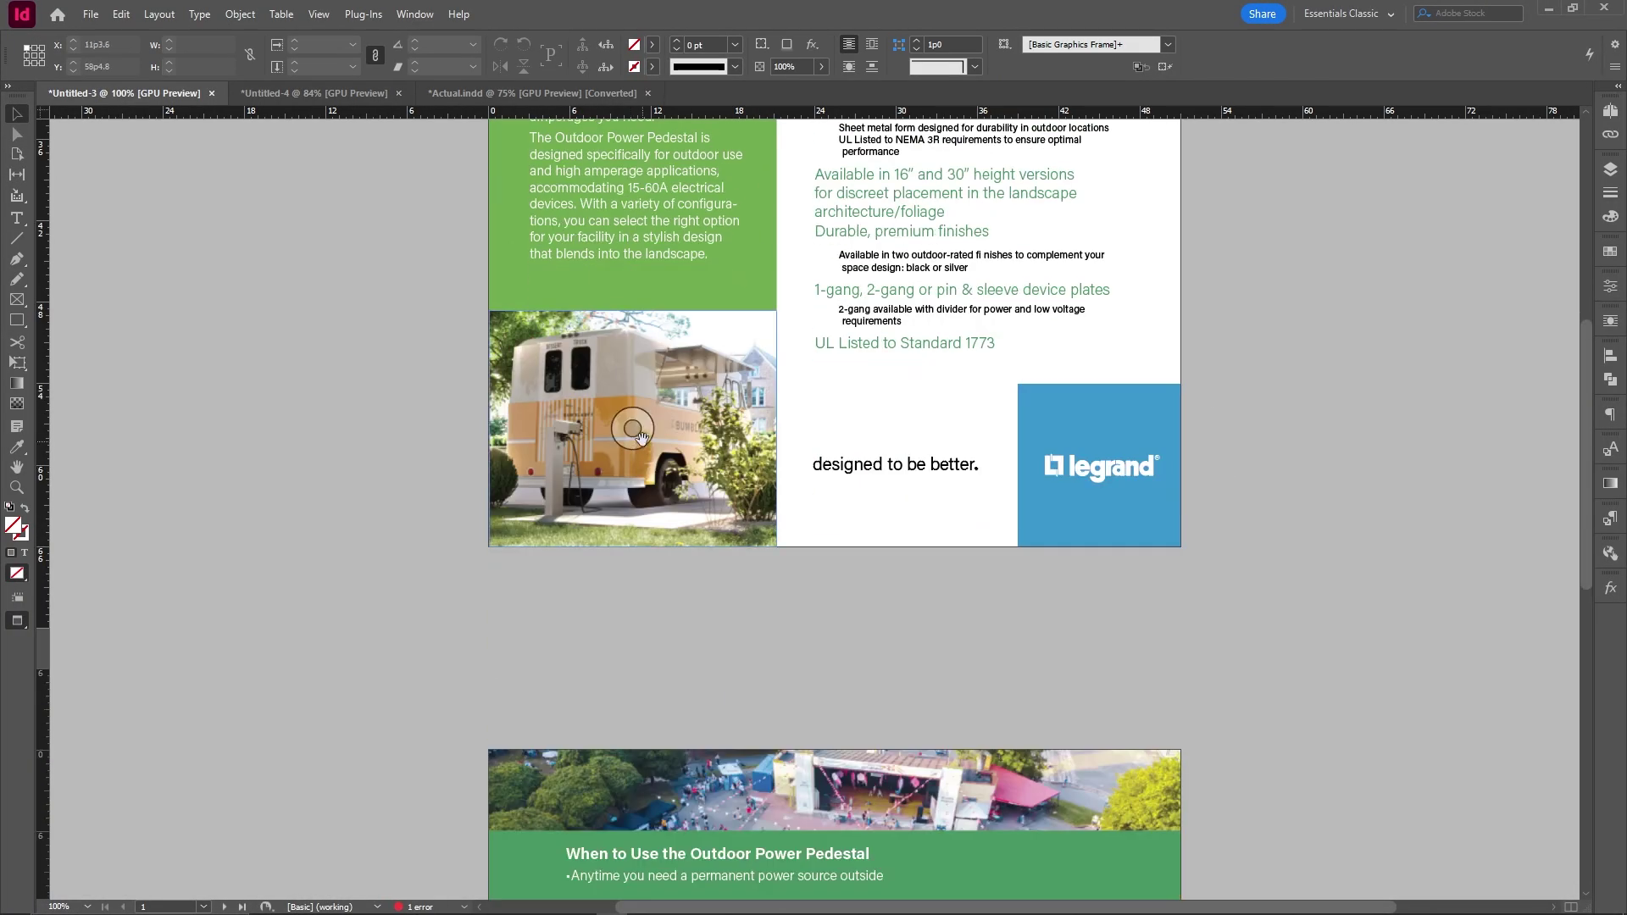
scroll(1127, 506, up, 3)
scroll(1387, 449, down, 3)
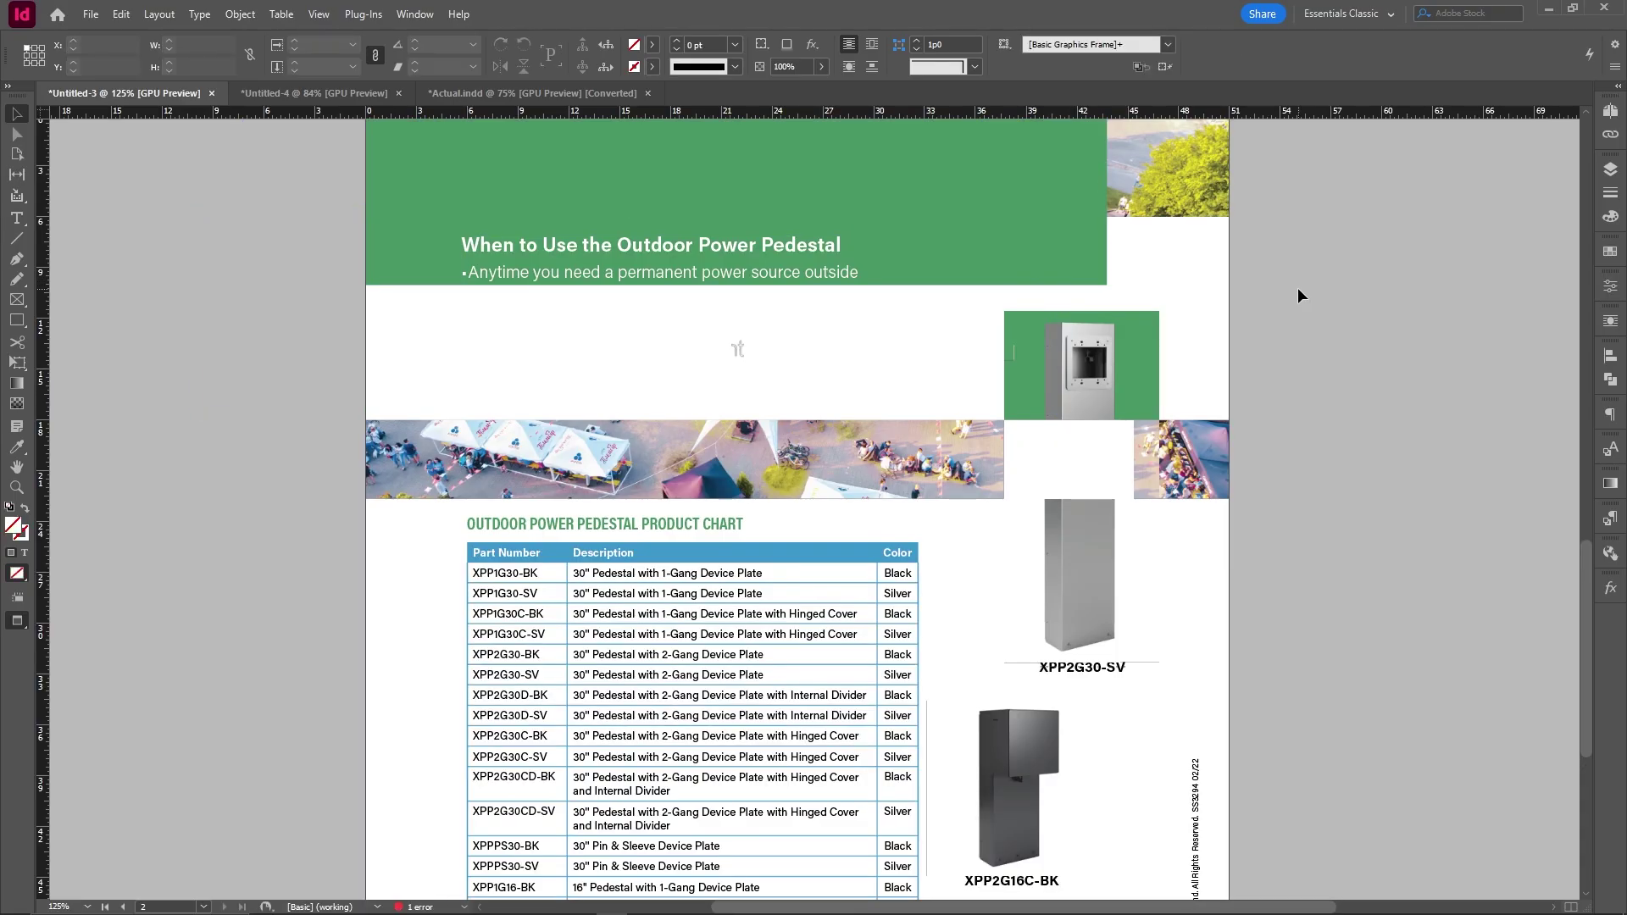
key(ctrl+0)
key(Page_Up)
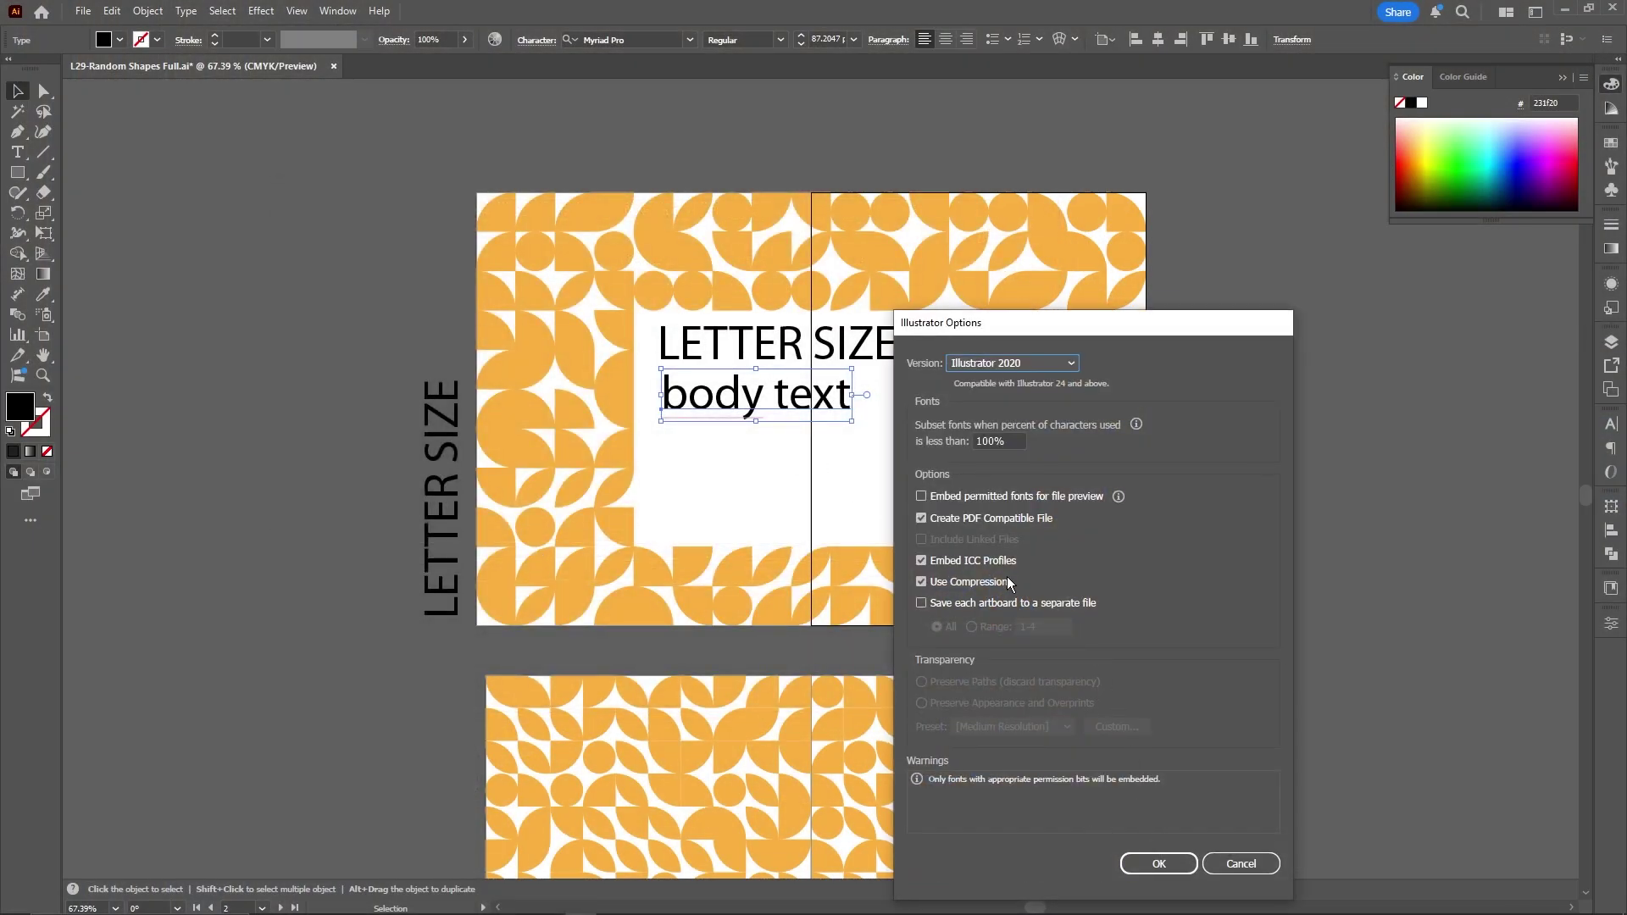
Move the Illustrator save options aside to reveal the L29-Random Shapes Full artwork
mouse_move(1087, 343)
mouse_down()
mouse_move(1140, 208)
mouse_move(1170, 194)
mouse_move(1149, 168)
mouse_up()
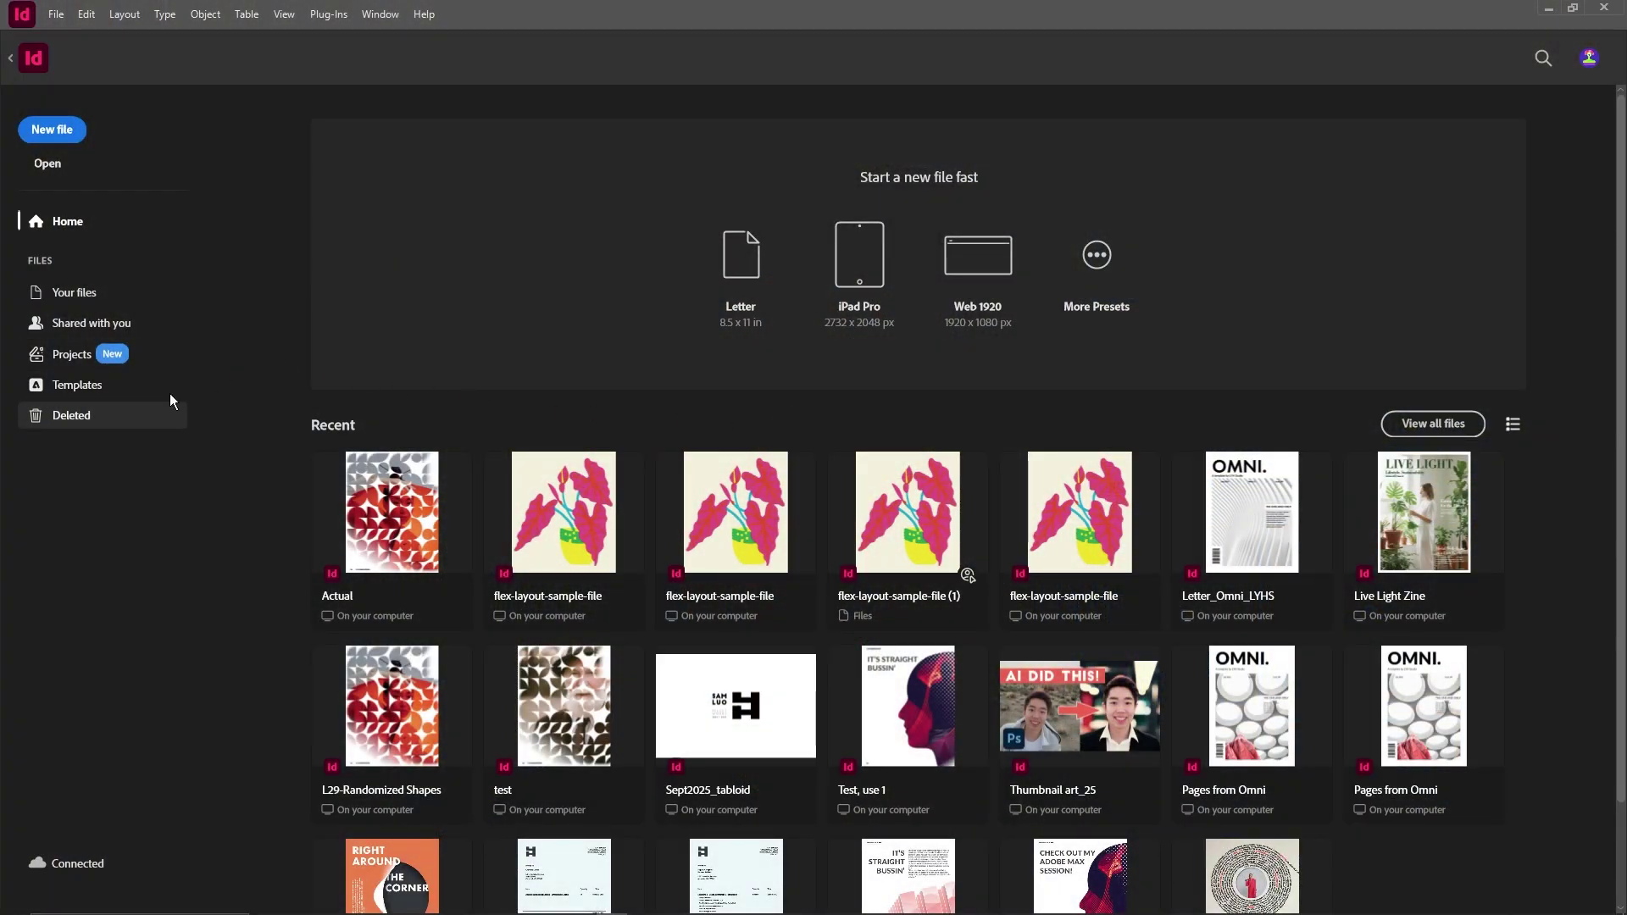
Pick the Top Performing Campaigns report from Adobe Express Templates and open it in Express
click(98, 387)
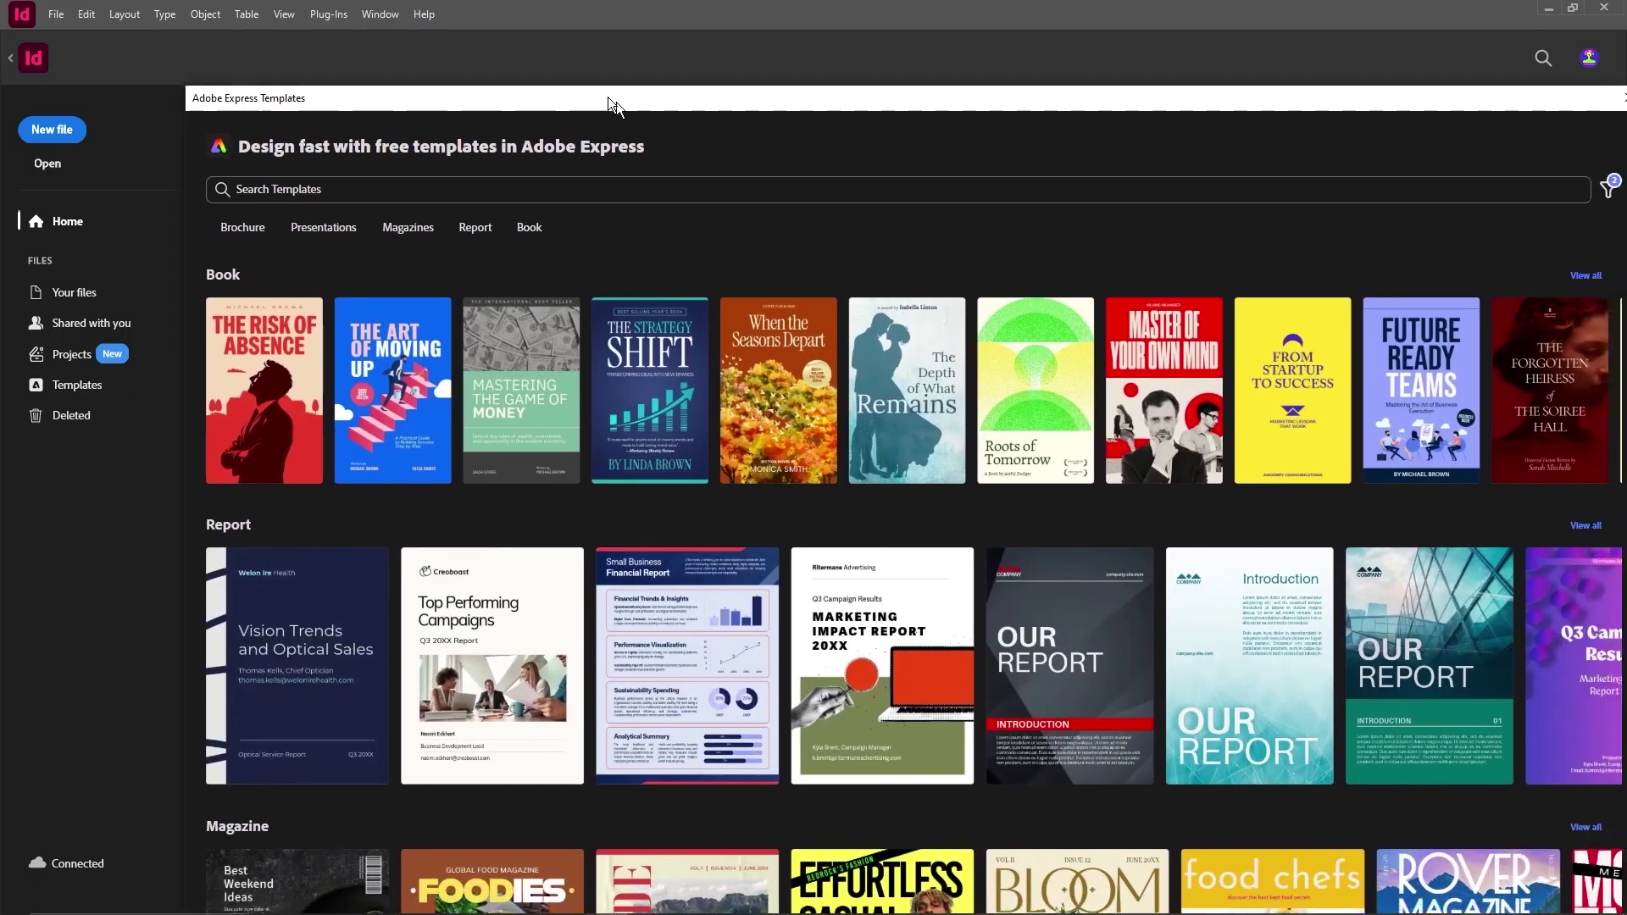
drag(608, 96, 530, 68)
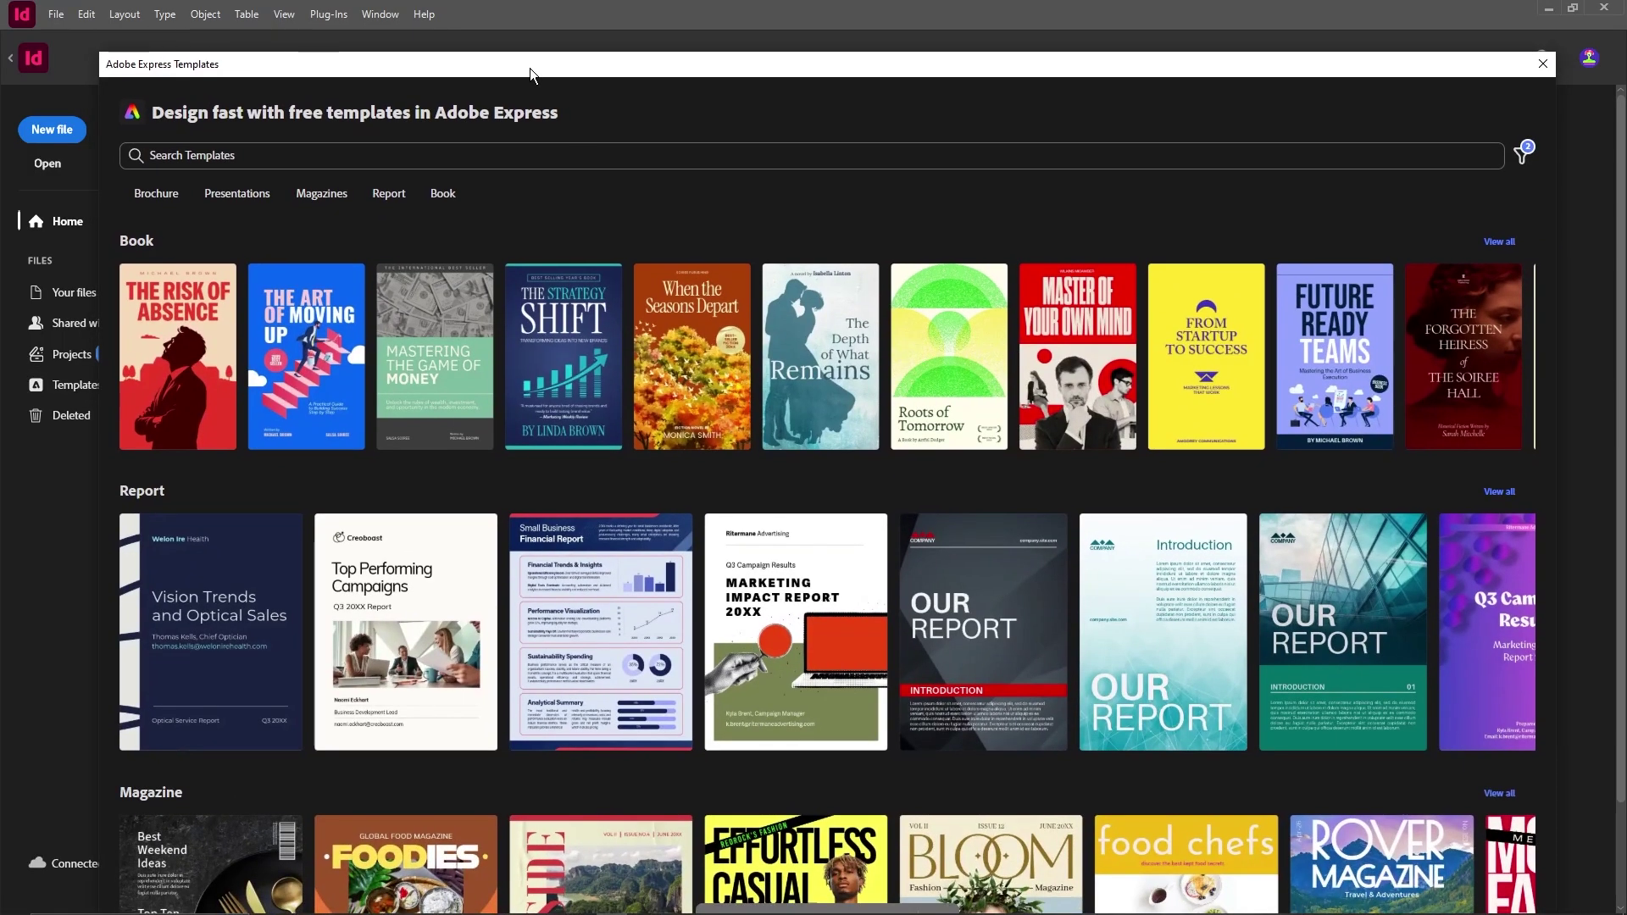
scroll(799, 454, down, 10)
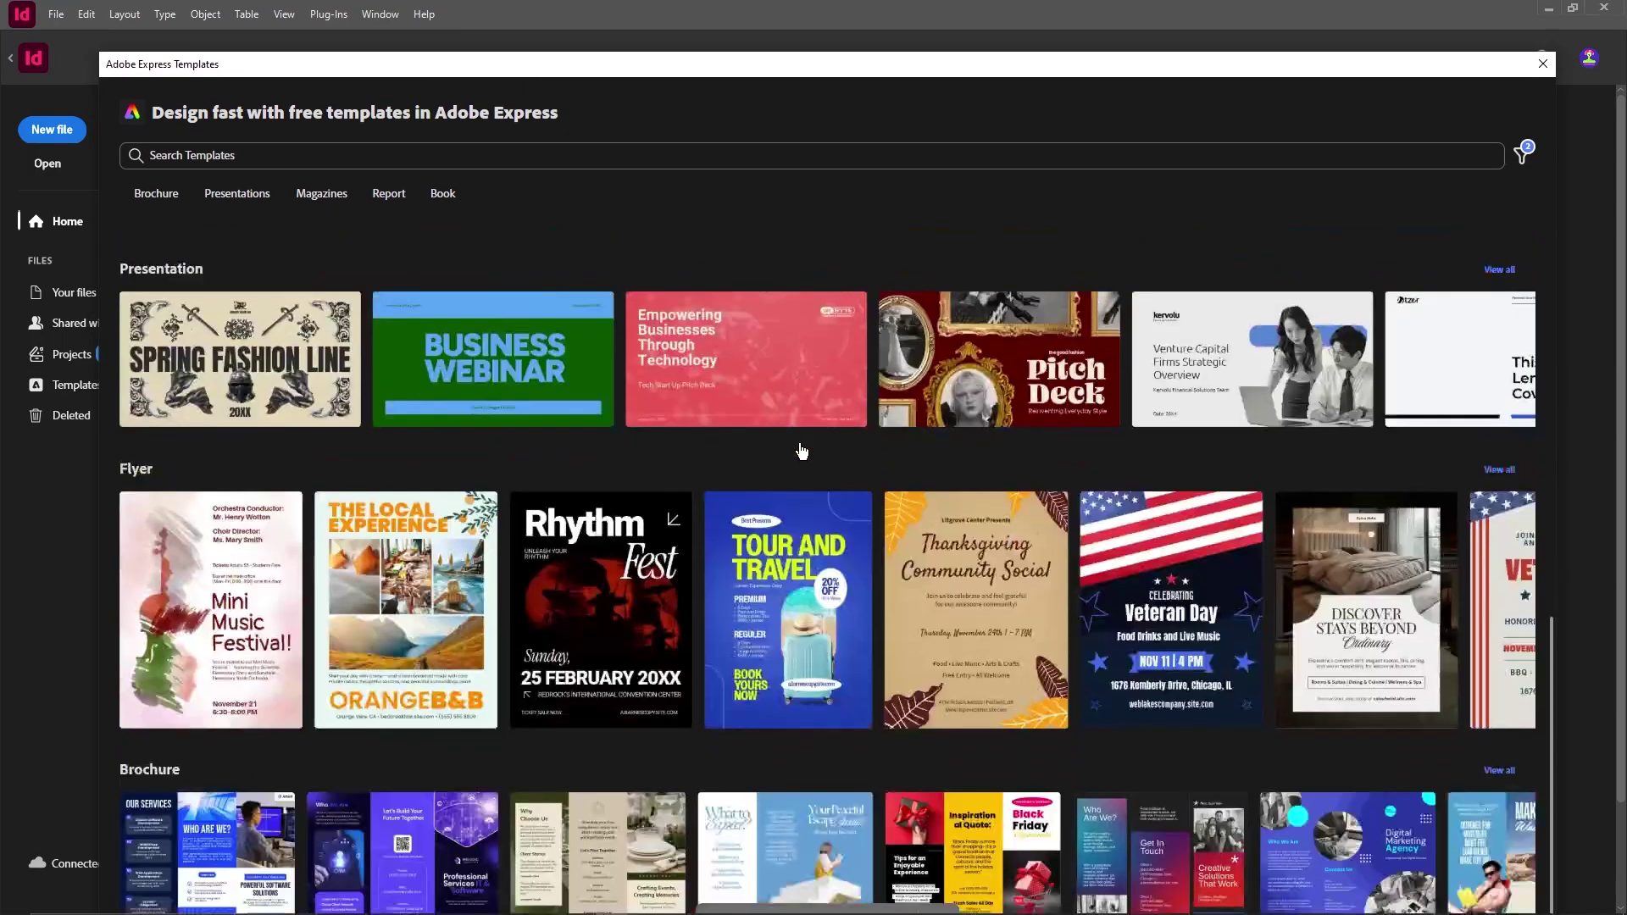
scroll(799, 454, up, 10)
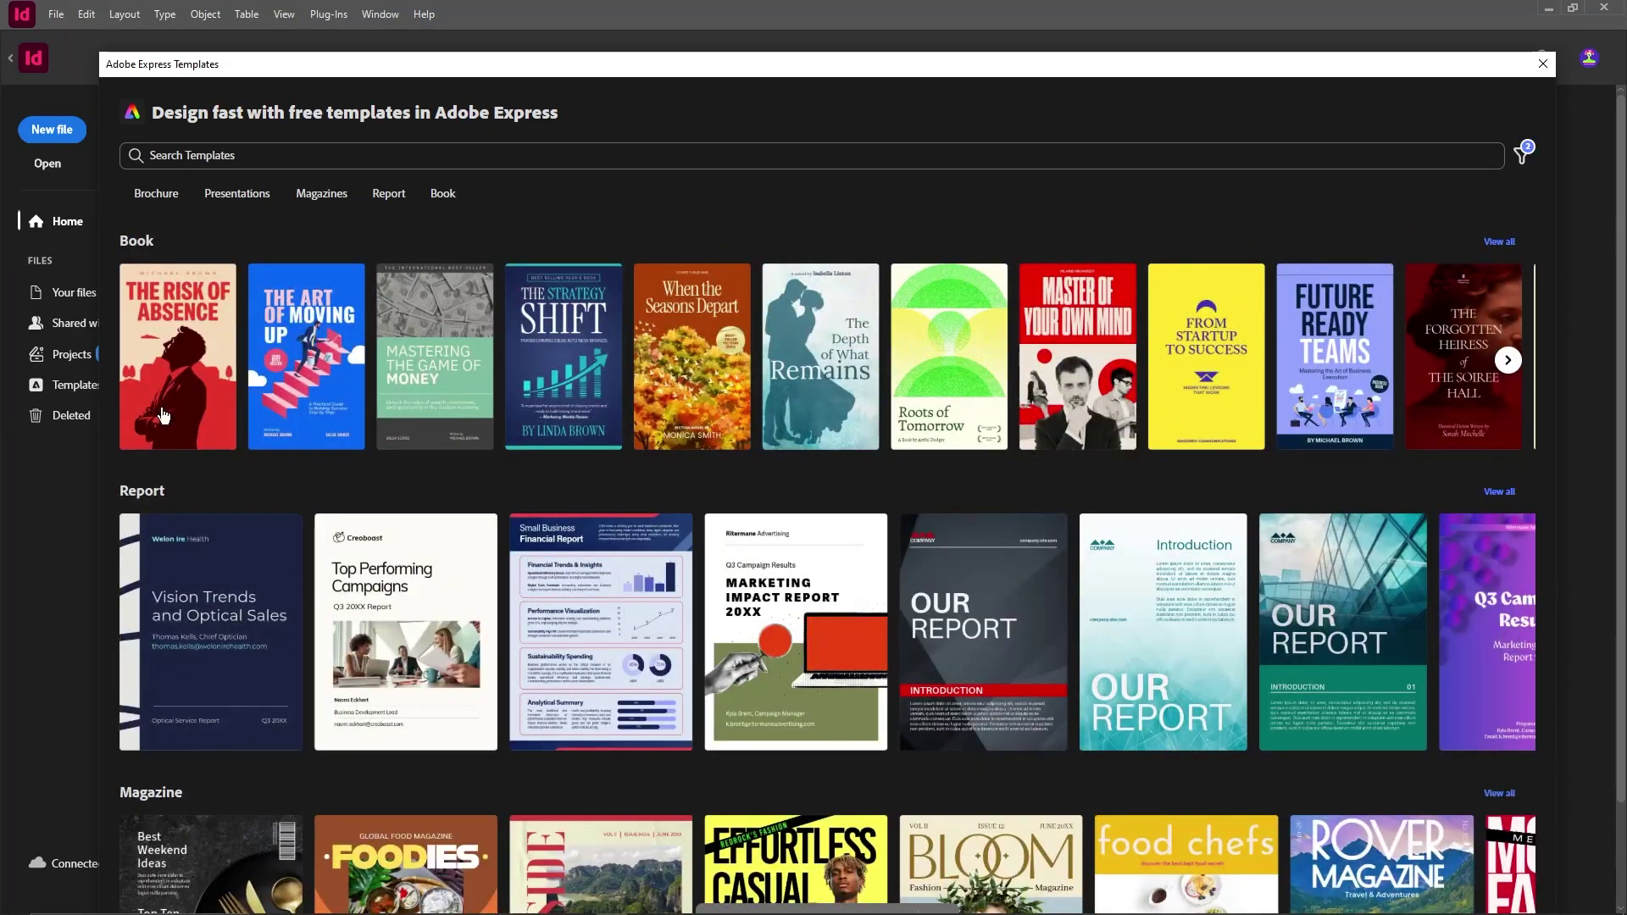
click(388, 609)
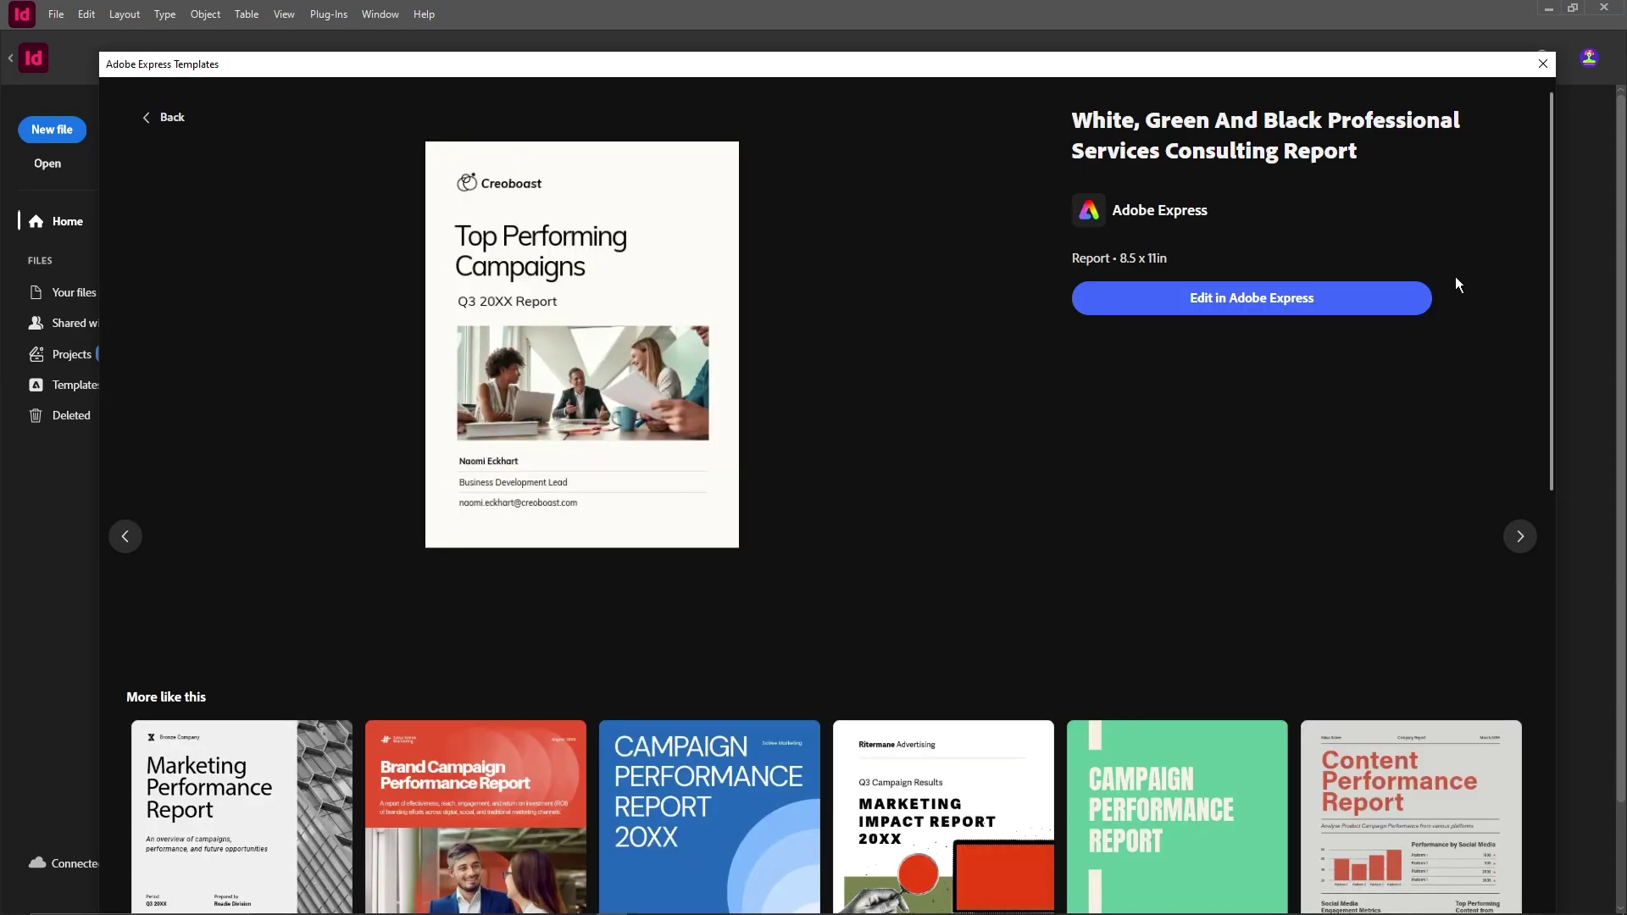
click(1263, 311)
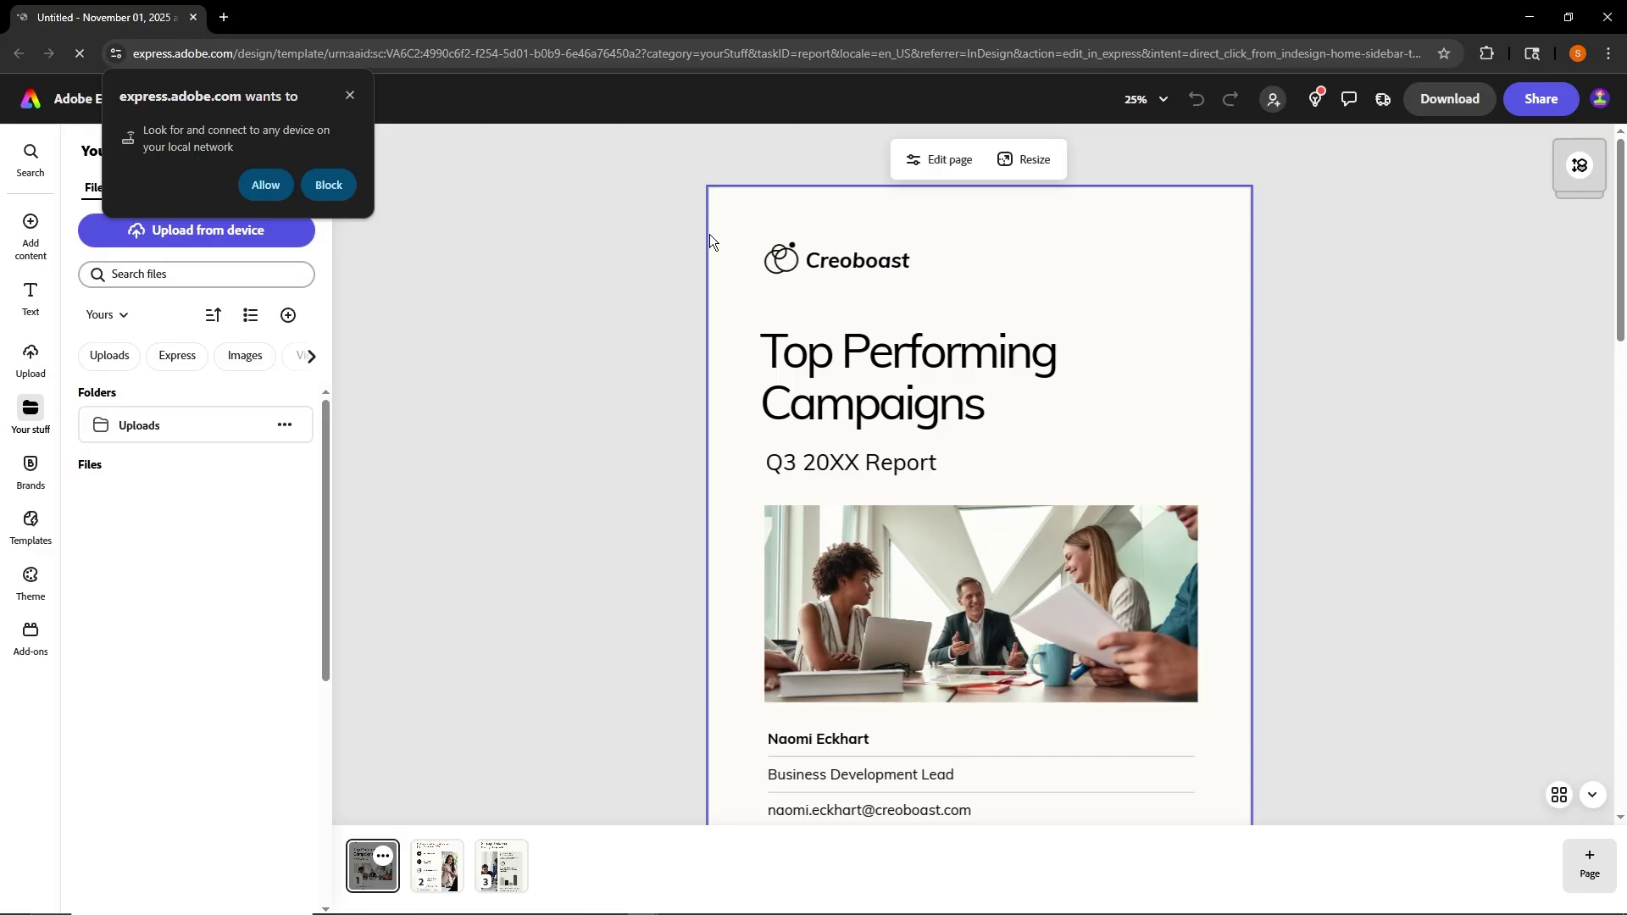
Dismiss the permission prompt and download all report pages as a PDF Print file
click(349, 95)
click(352, 94)
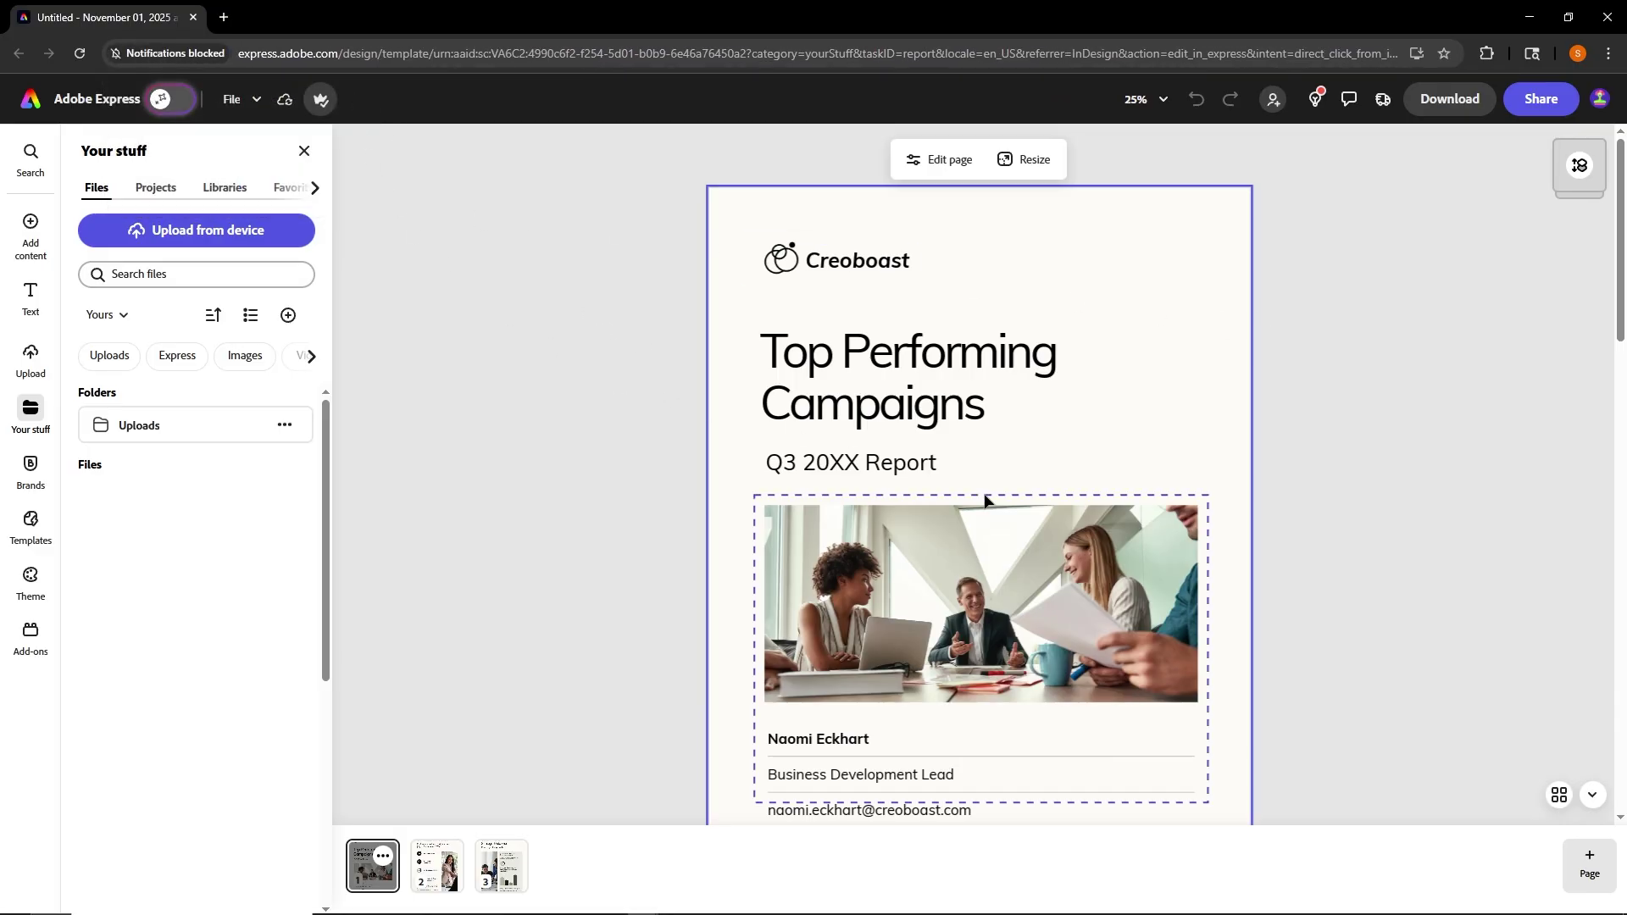
click(1451, 102)
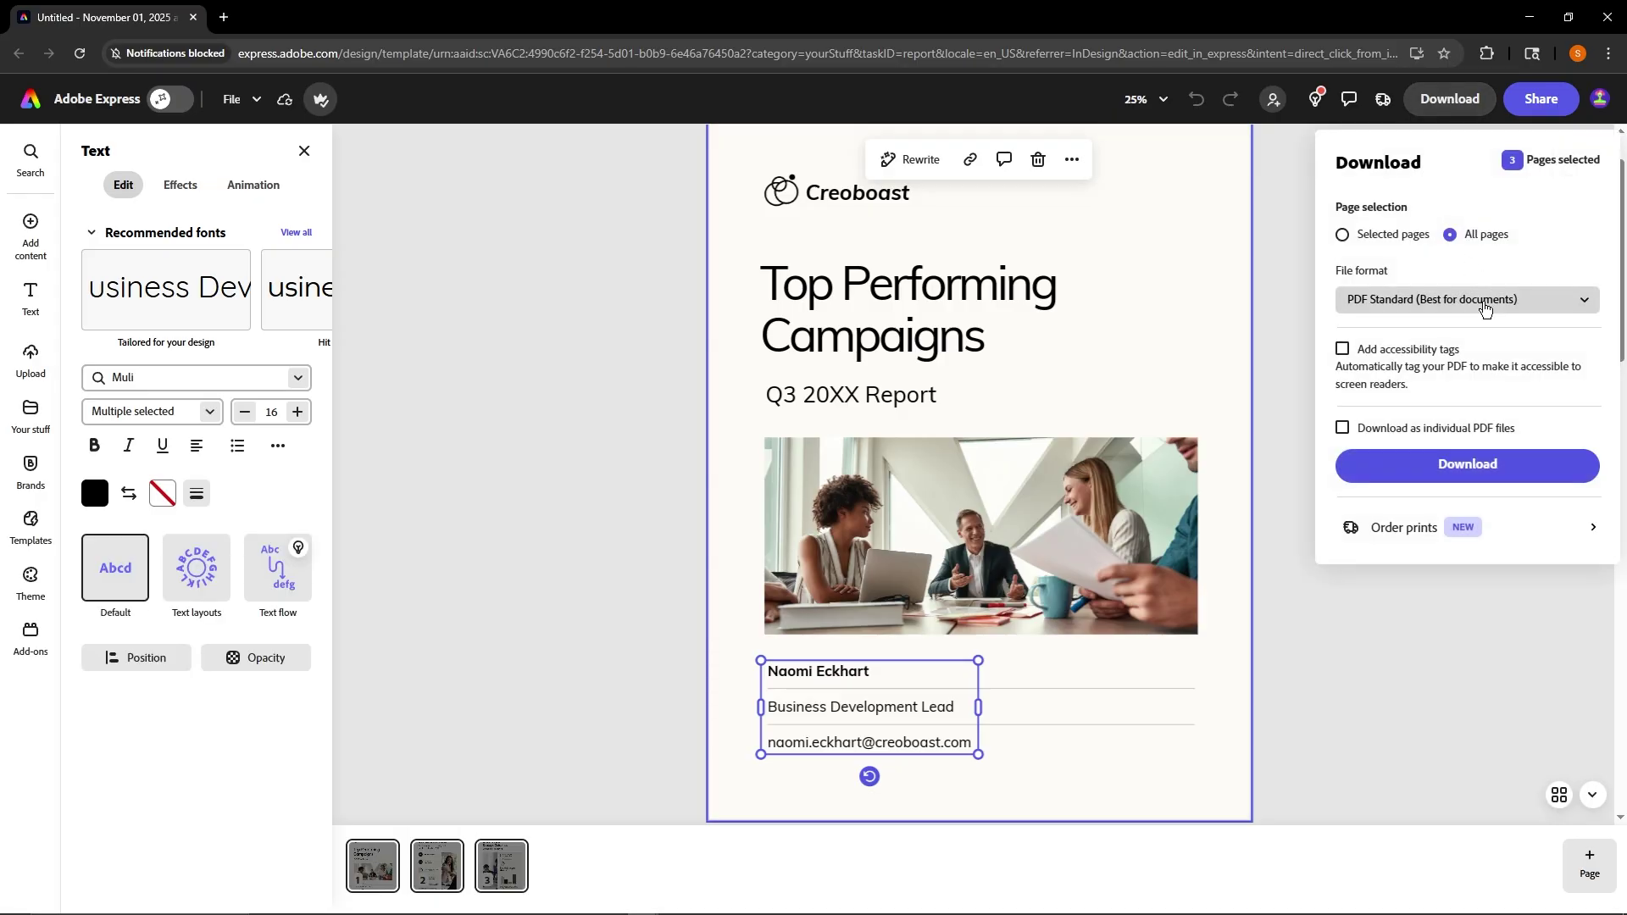
click(1485, 308)
click(1469, 389)
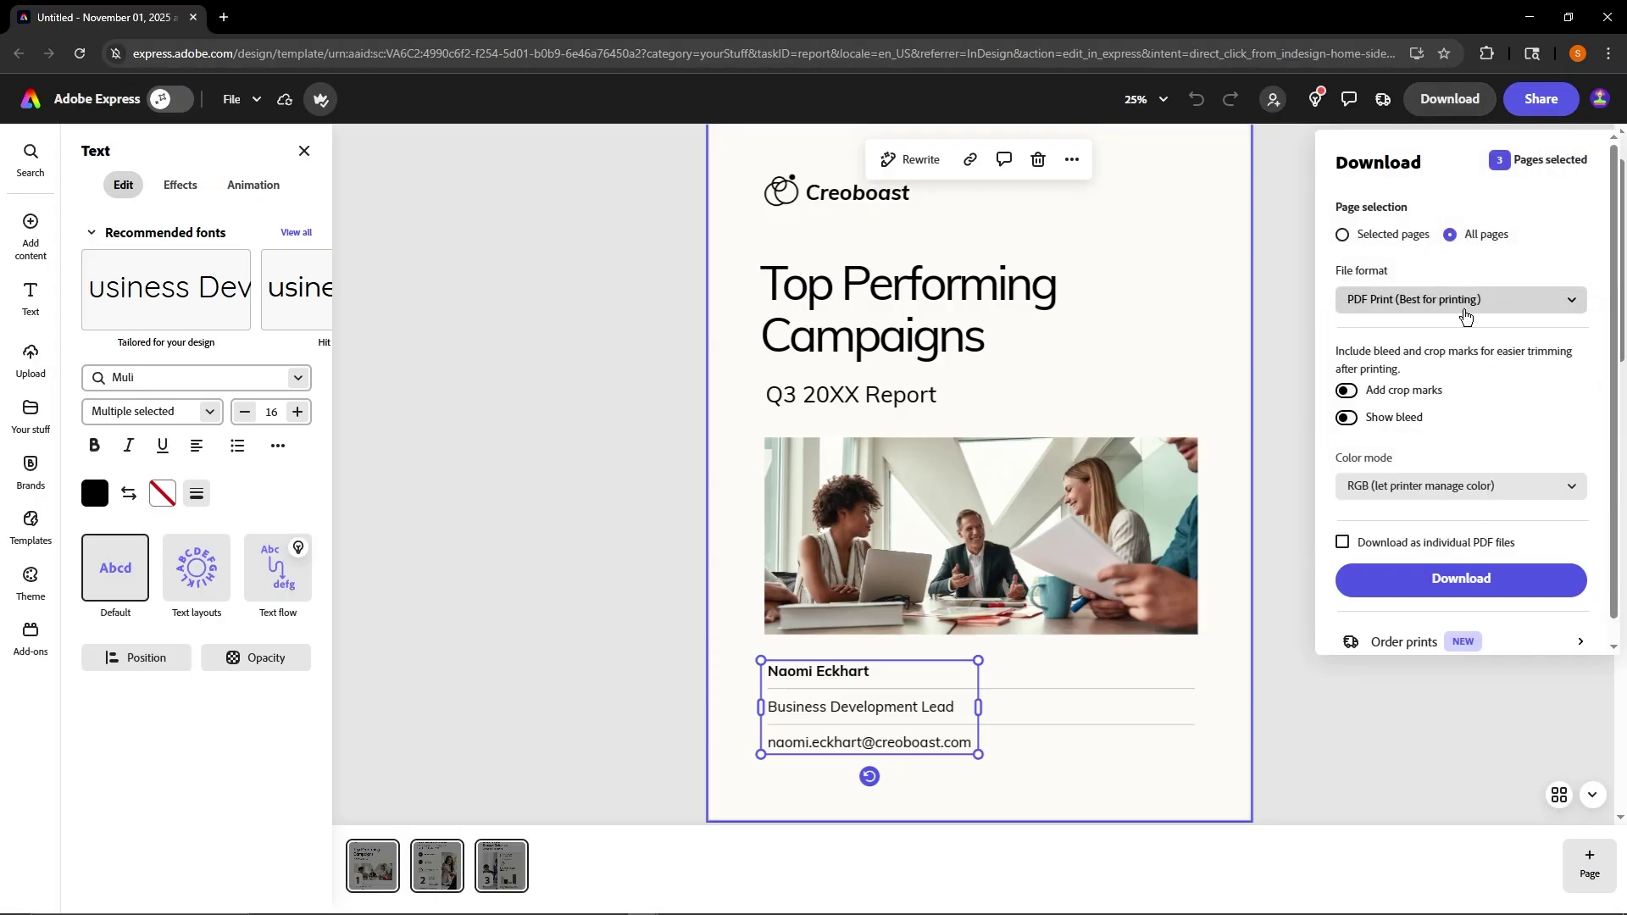
click(1451, 471)
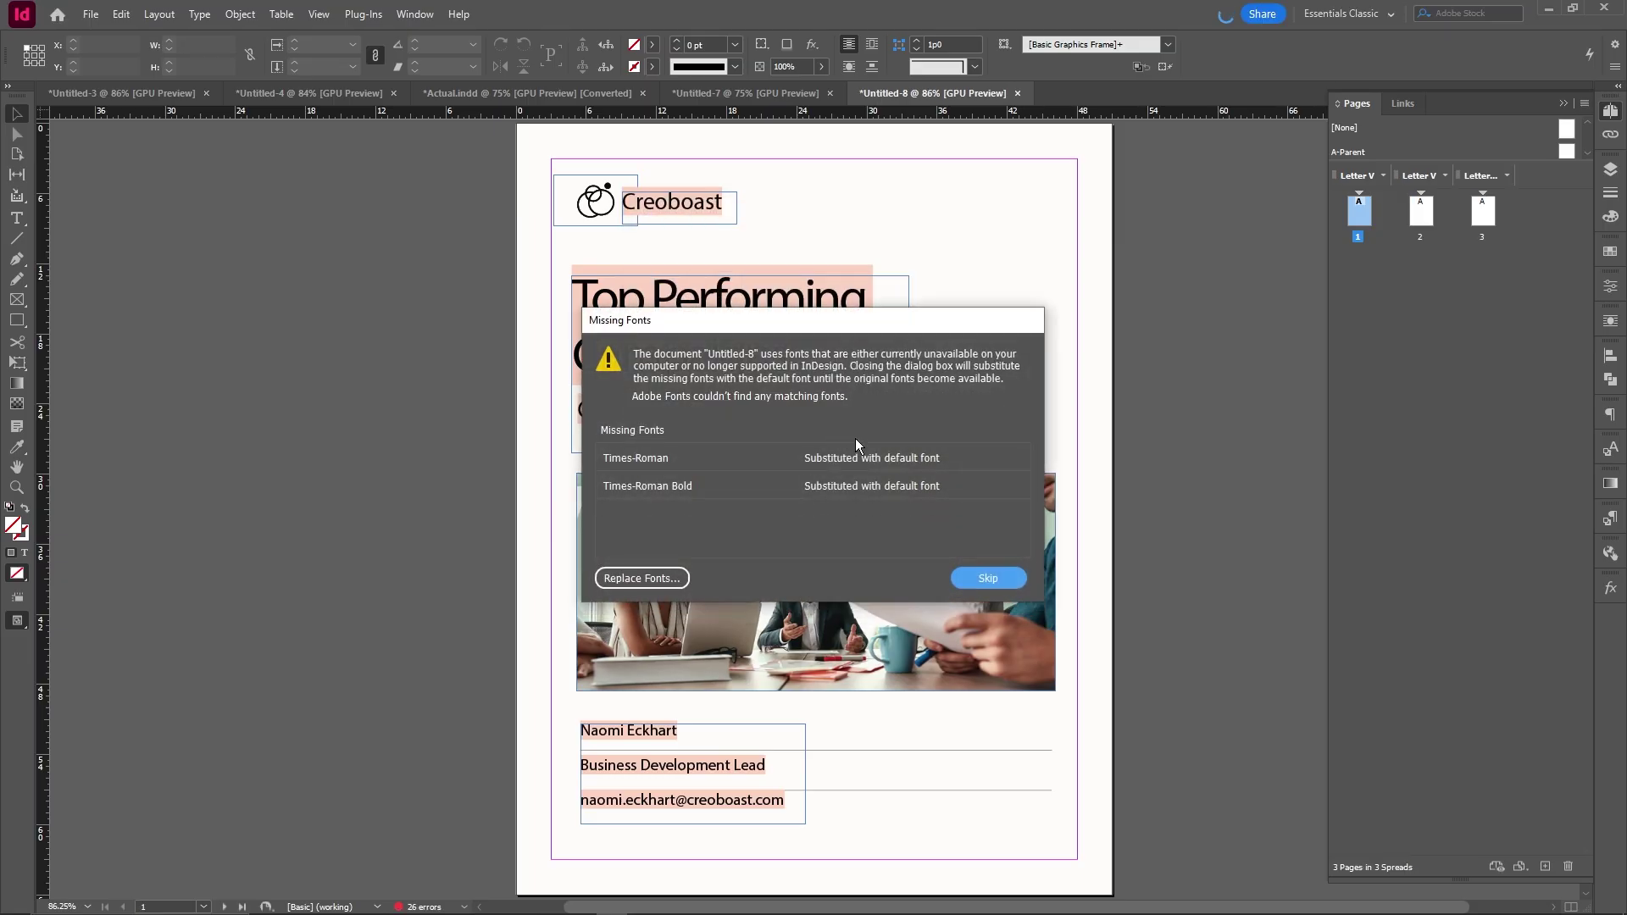
Skip the missing Times-Roman font and scroll through the report pages in Preview mode
click(986, 580)
click(1036, 346)
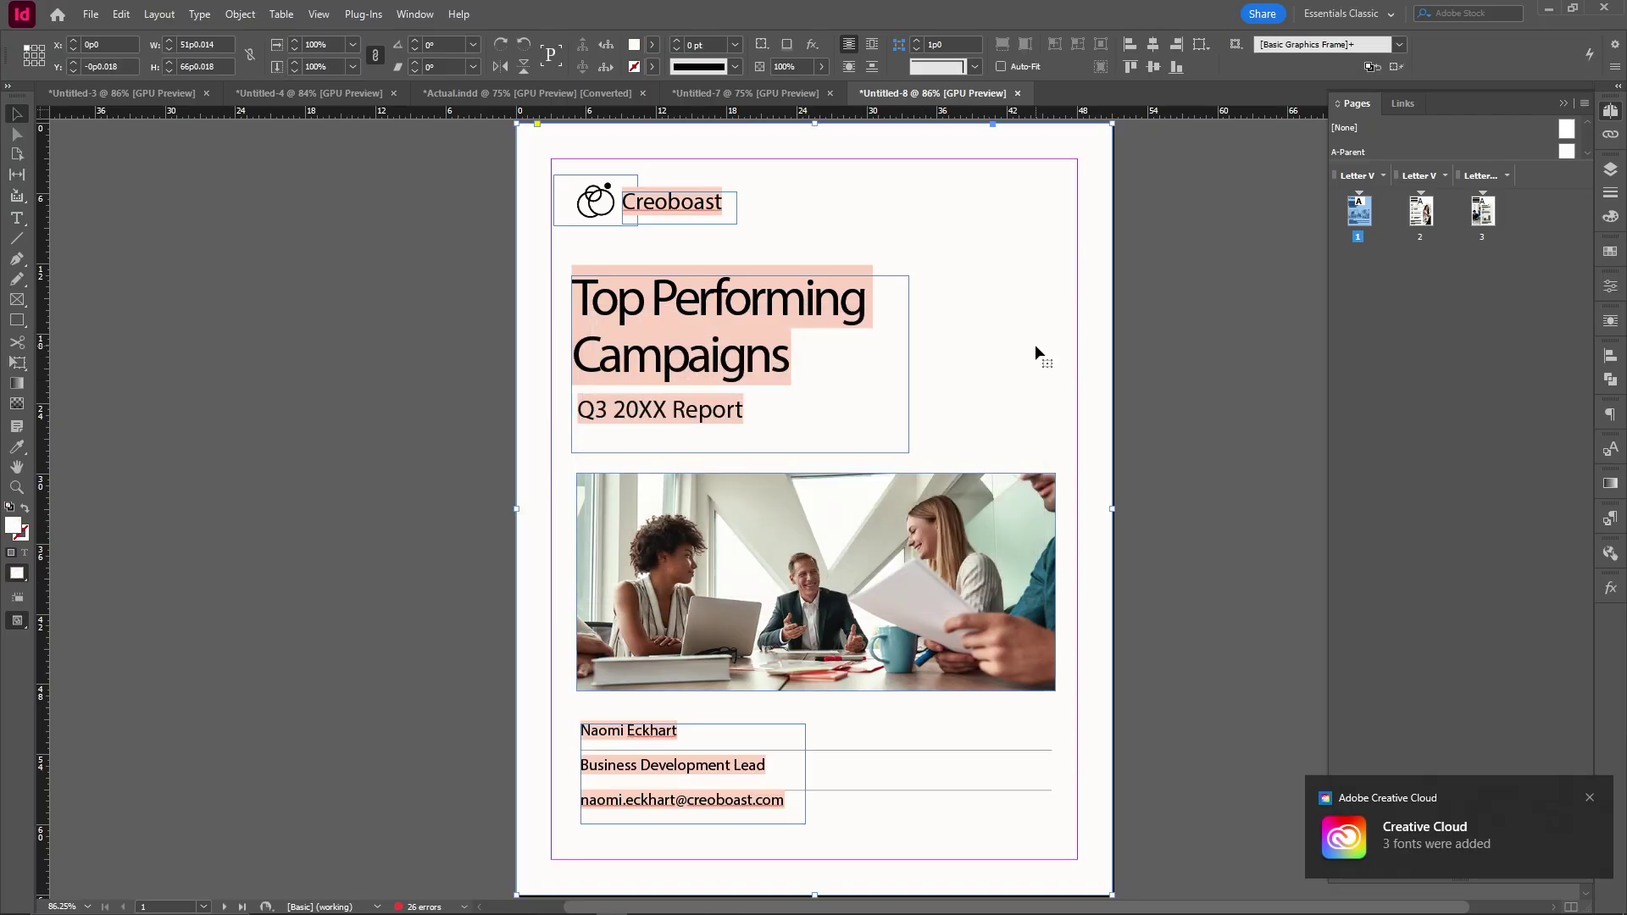
key(w)
scroll(781, 362, down, 3)
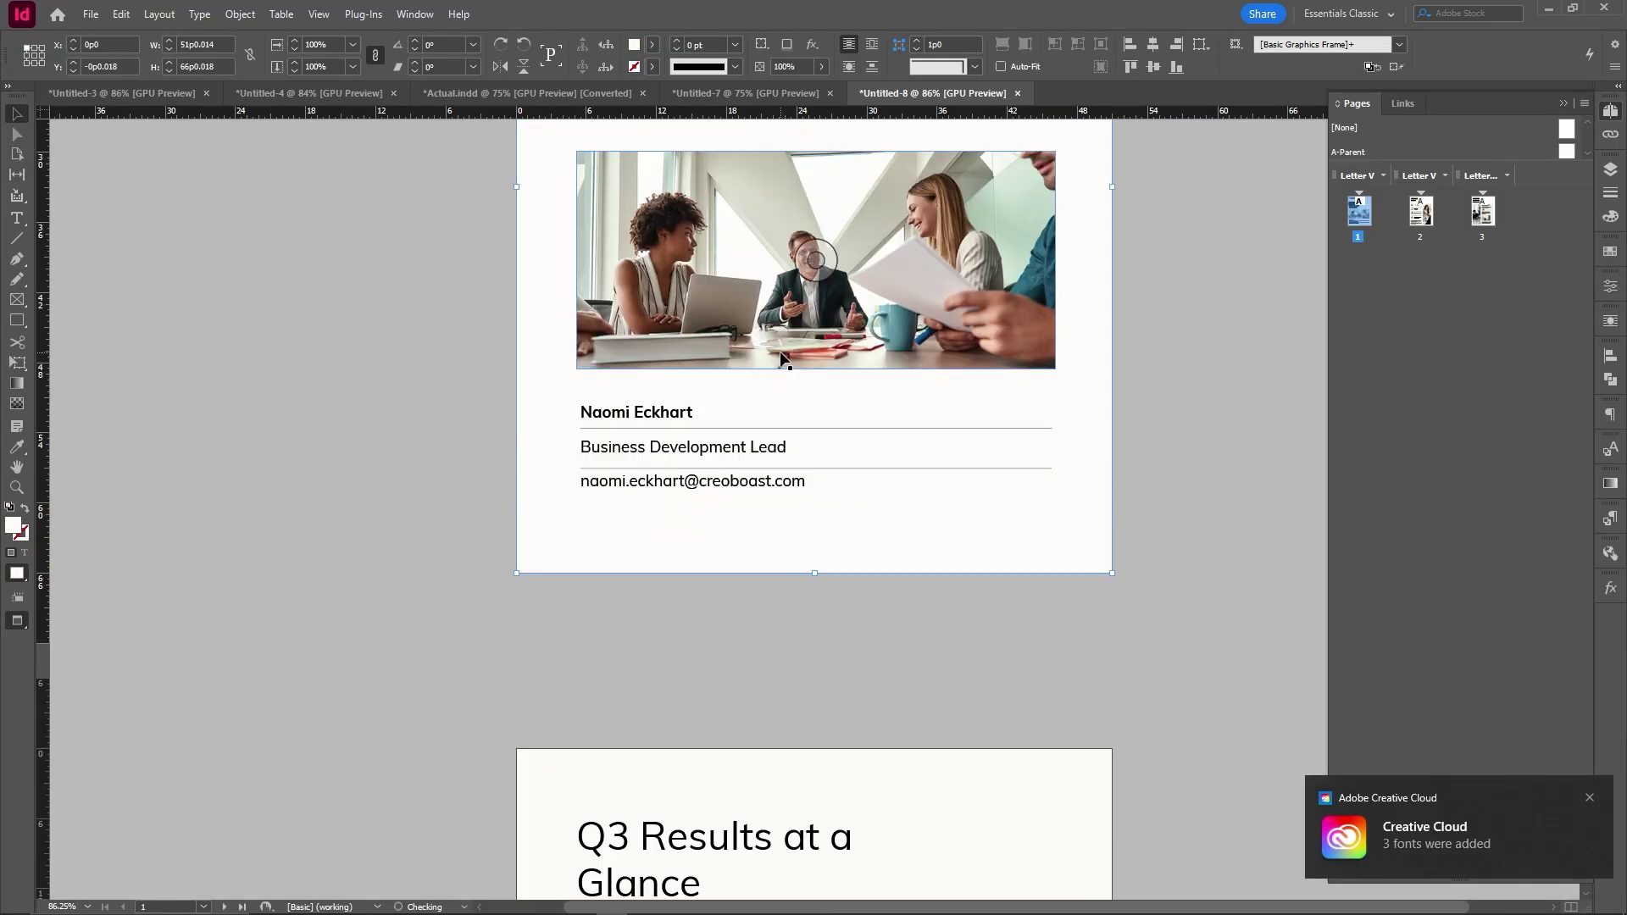
scroll(781, 363, down, 6)
scroll(781, 363, down, 3)
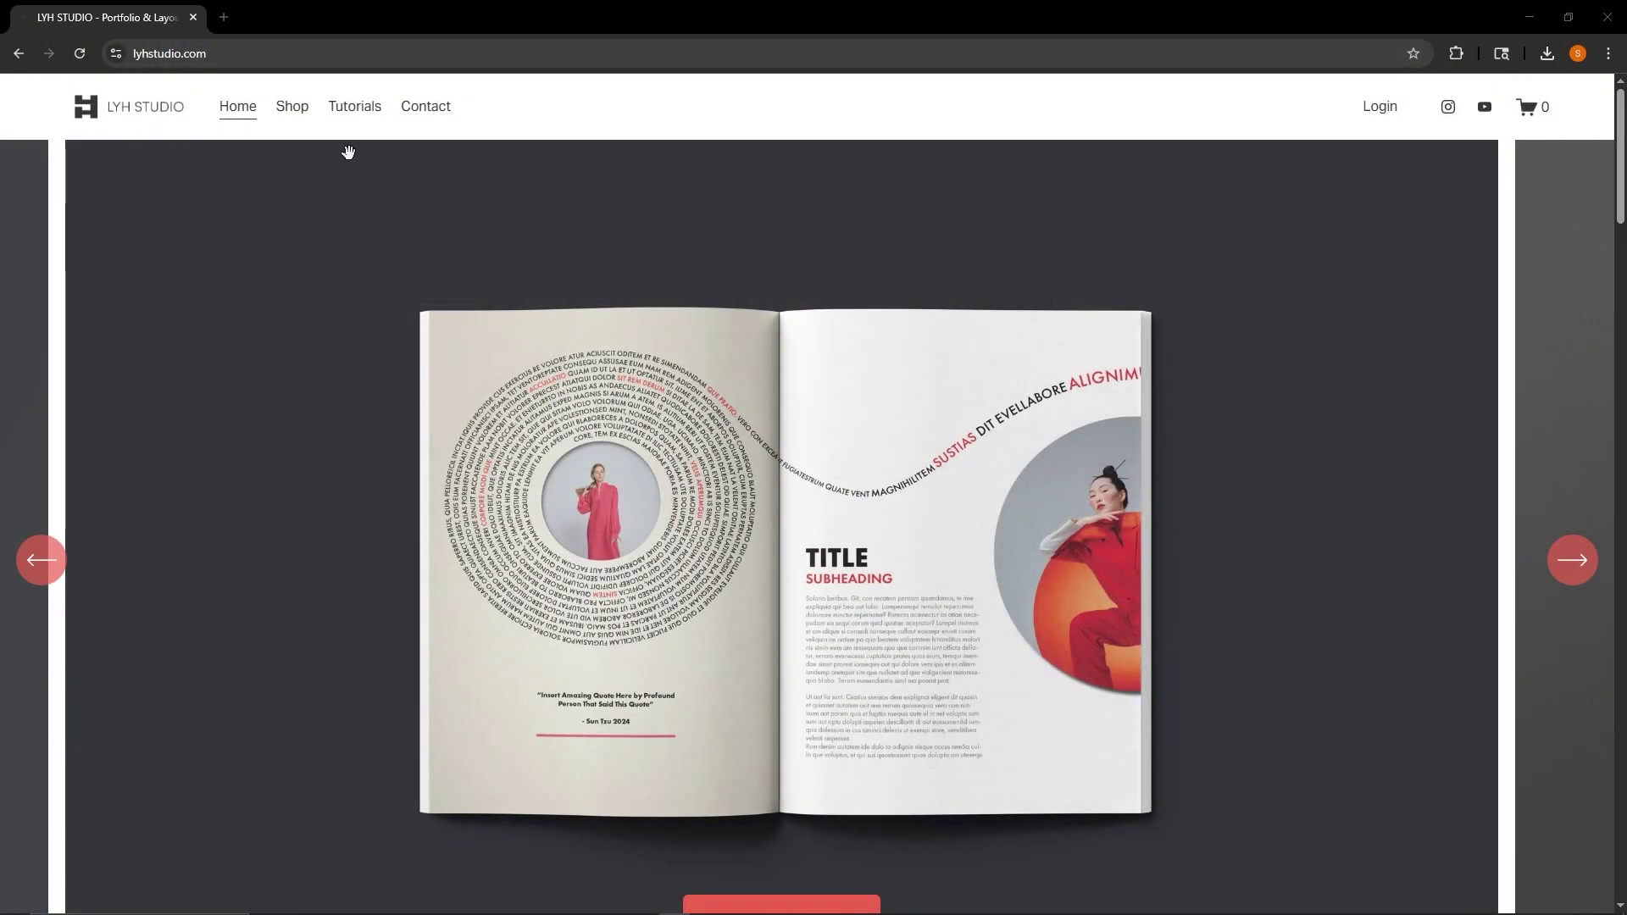
View two Omni Magazine/Lookbook sample spreads, return to the shop, then delete orange pattern tiles
click(292, 106)
click(649, 440)
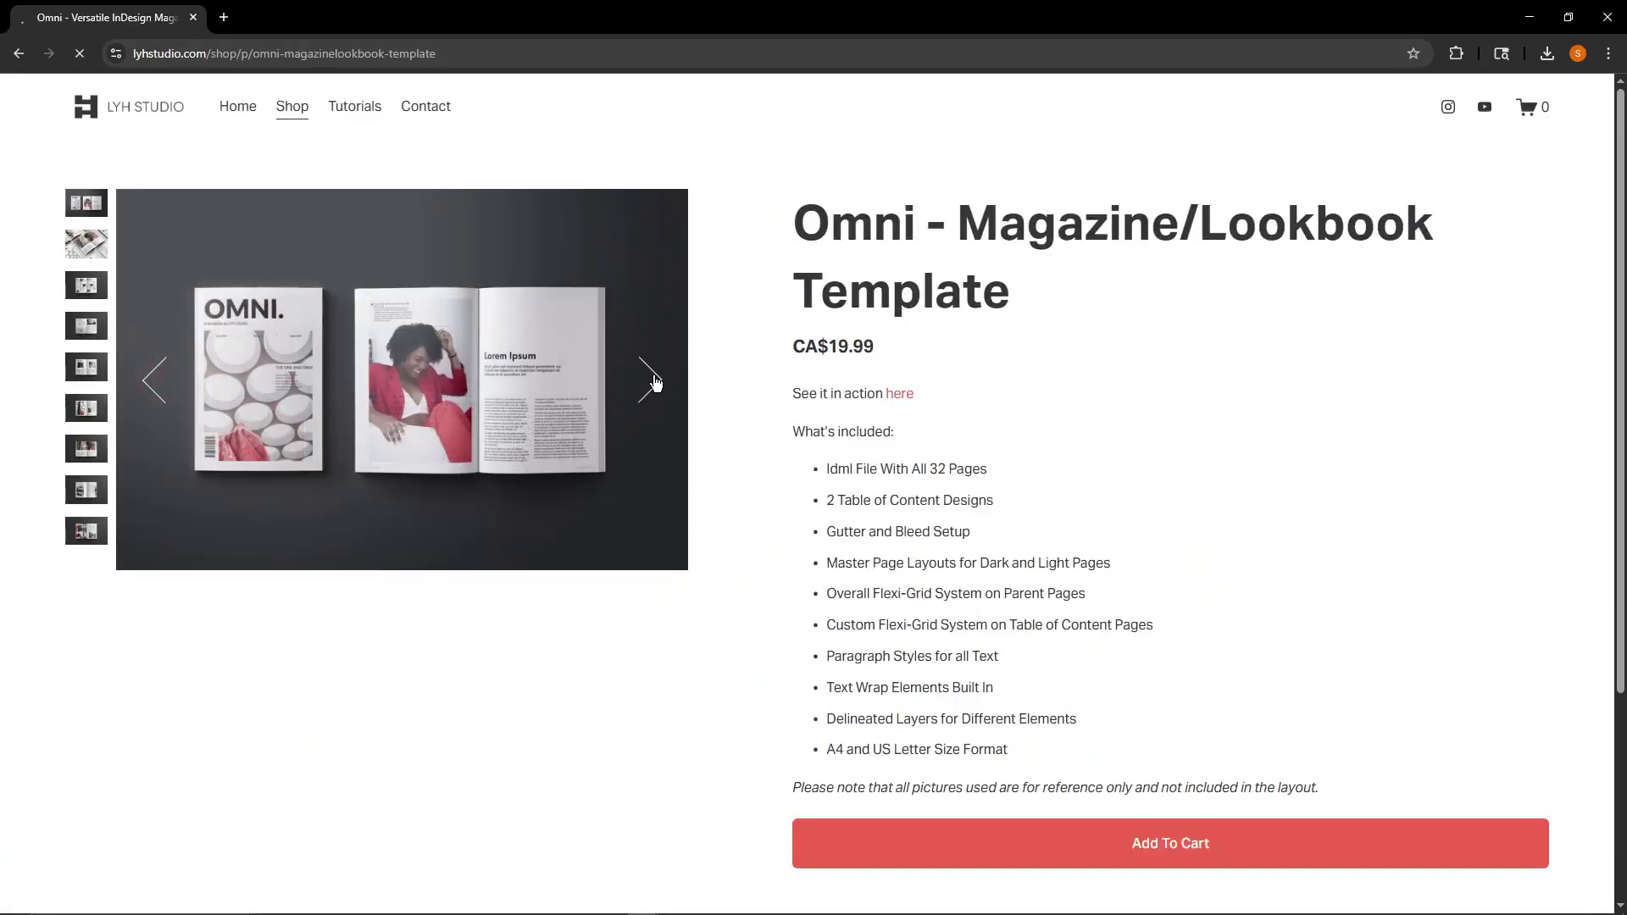
click(649, 379)
click(649, 380)
click(18, 53)
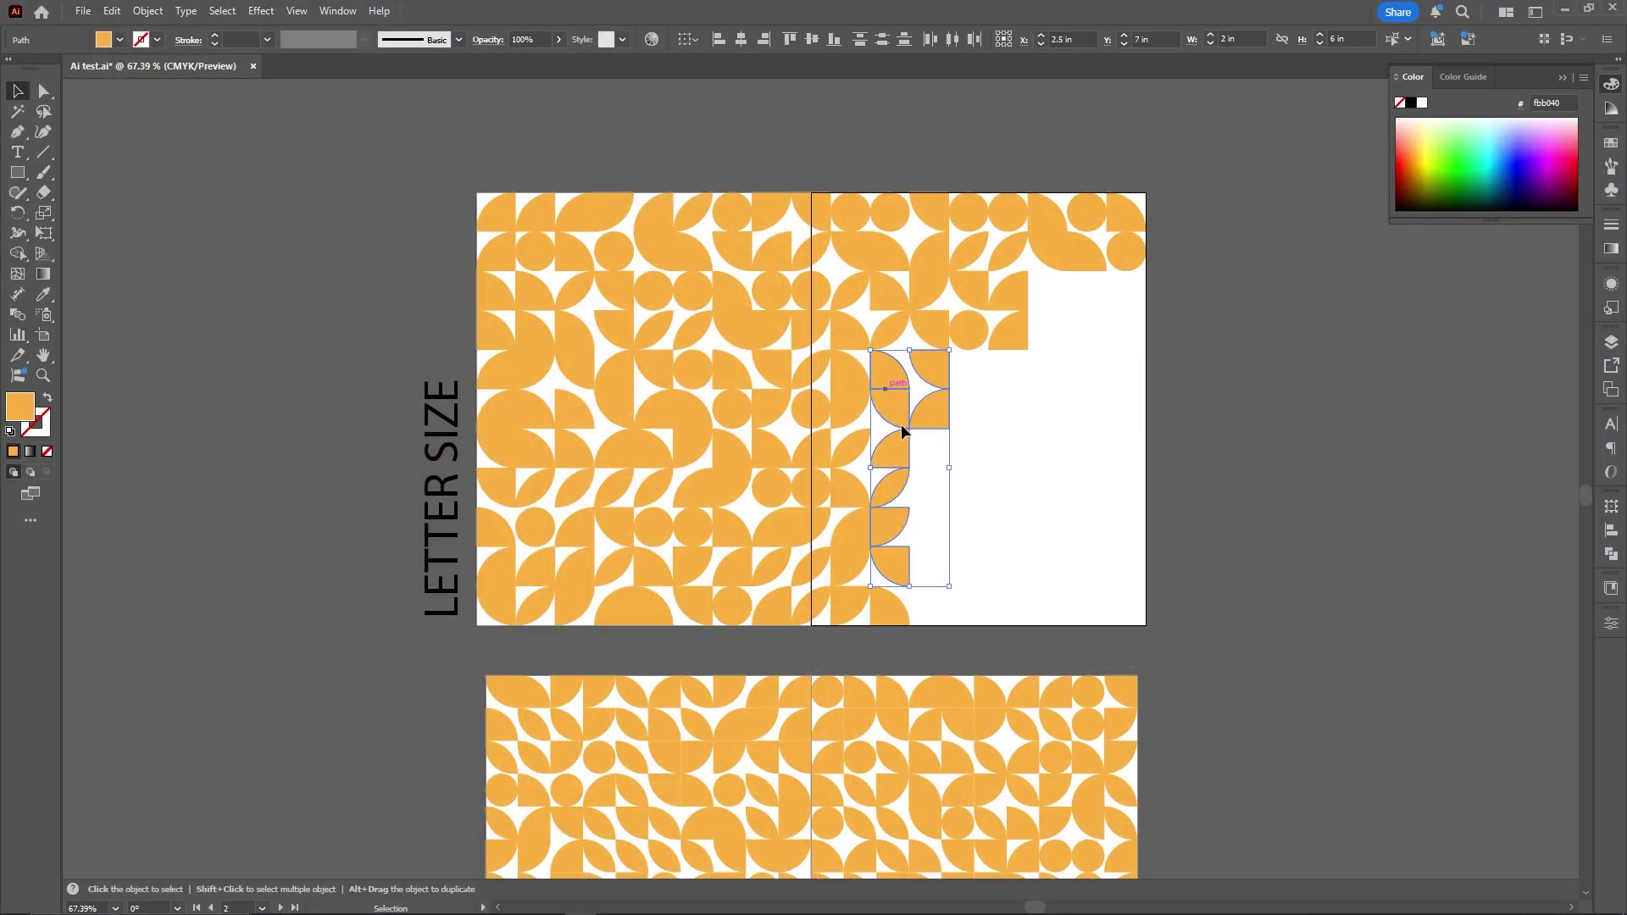
key(Delete)
key(Delete)
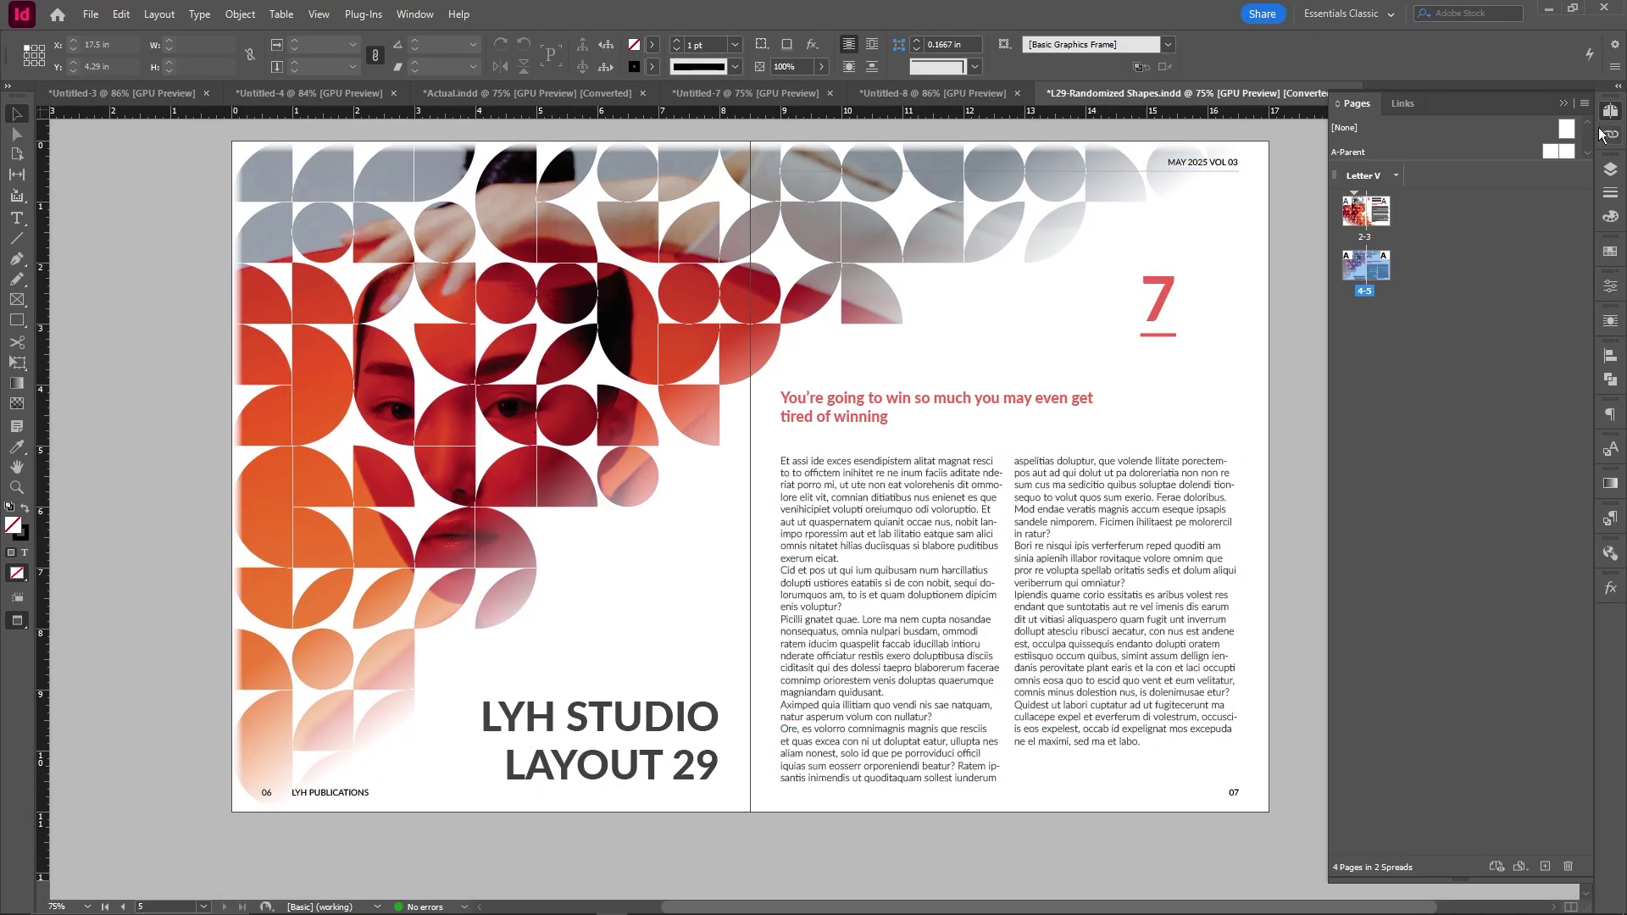
Collapse the Pages panel and show the Layout 29 spread in Presentation mode
click(1593, 110)
key(alt+Tab)
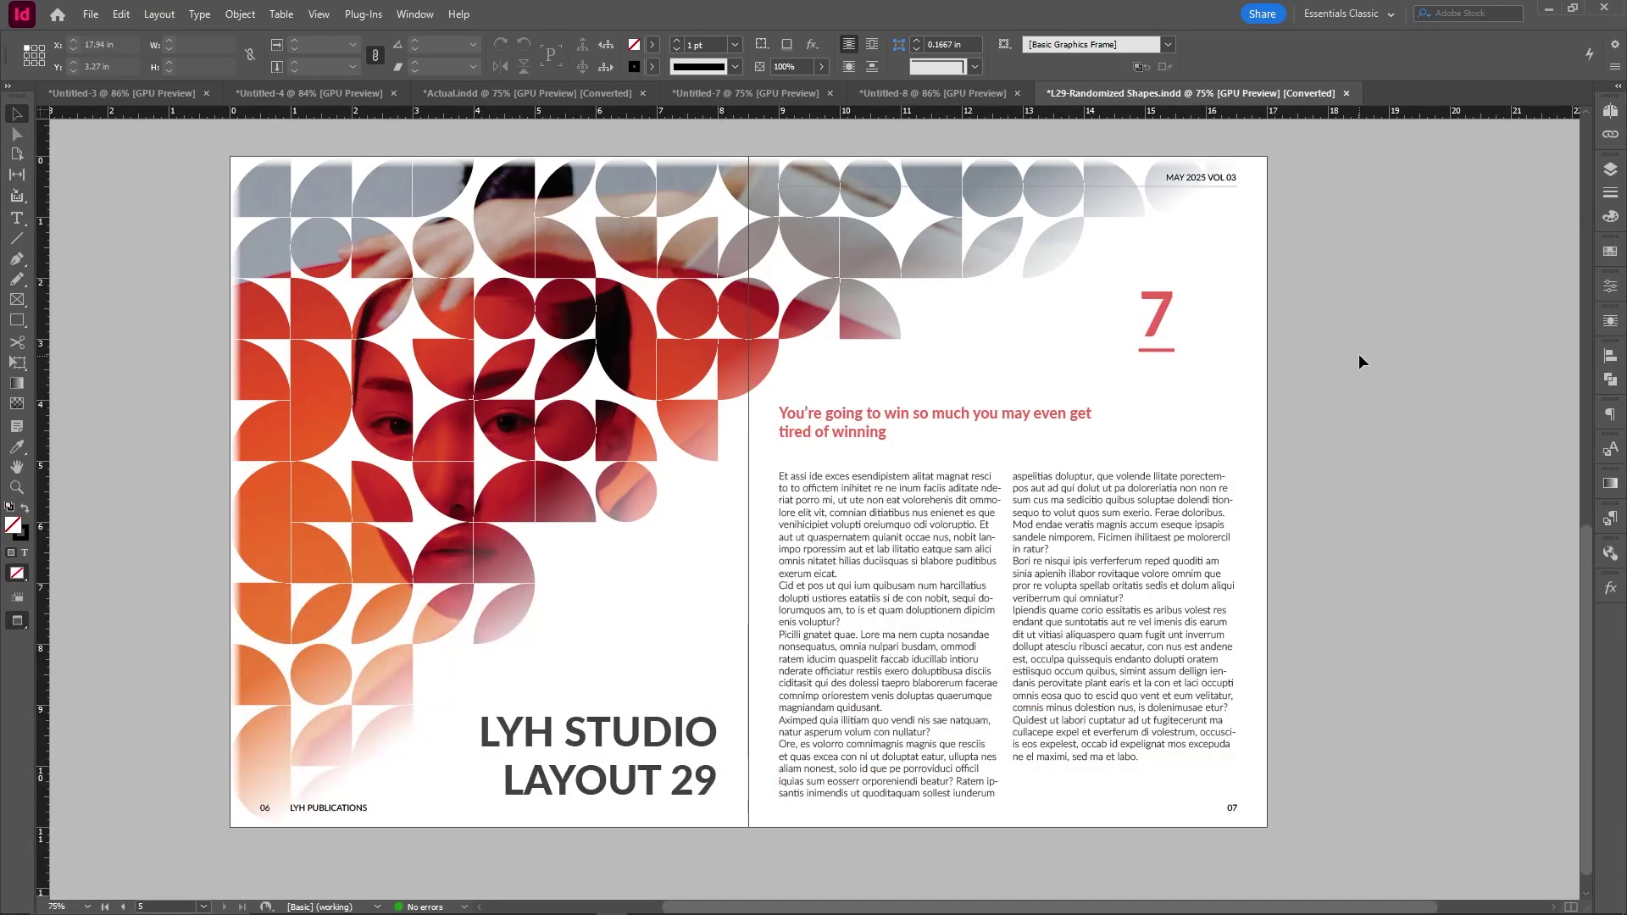
key(shift+w)
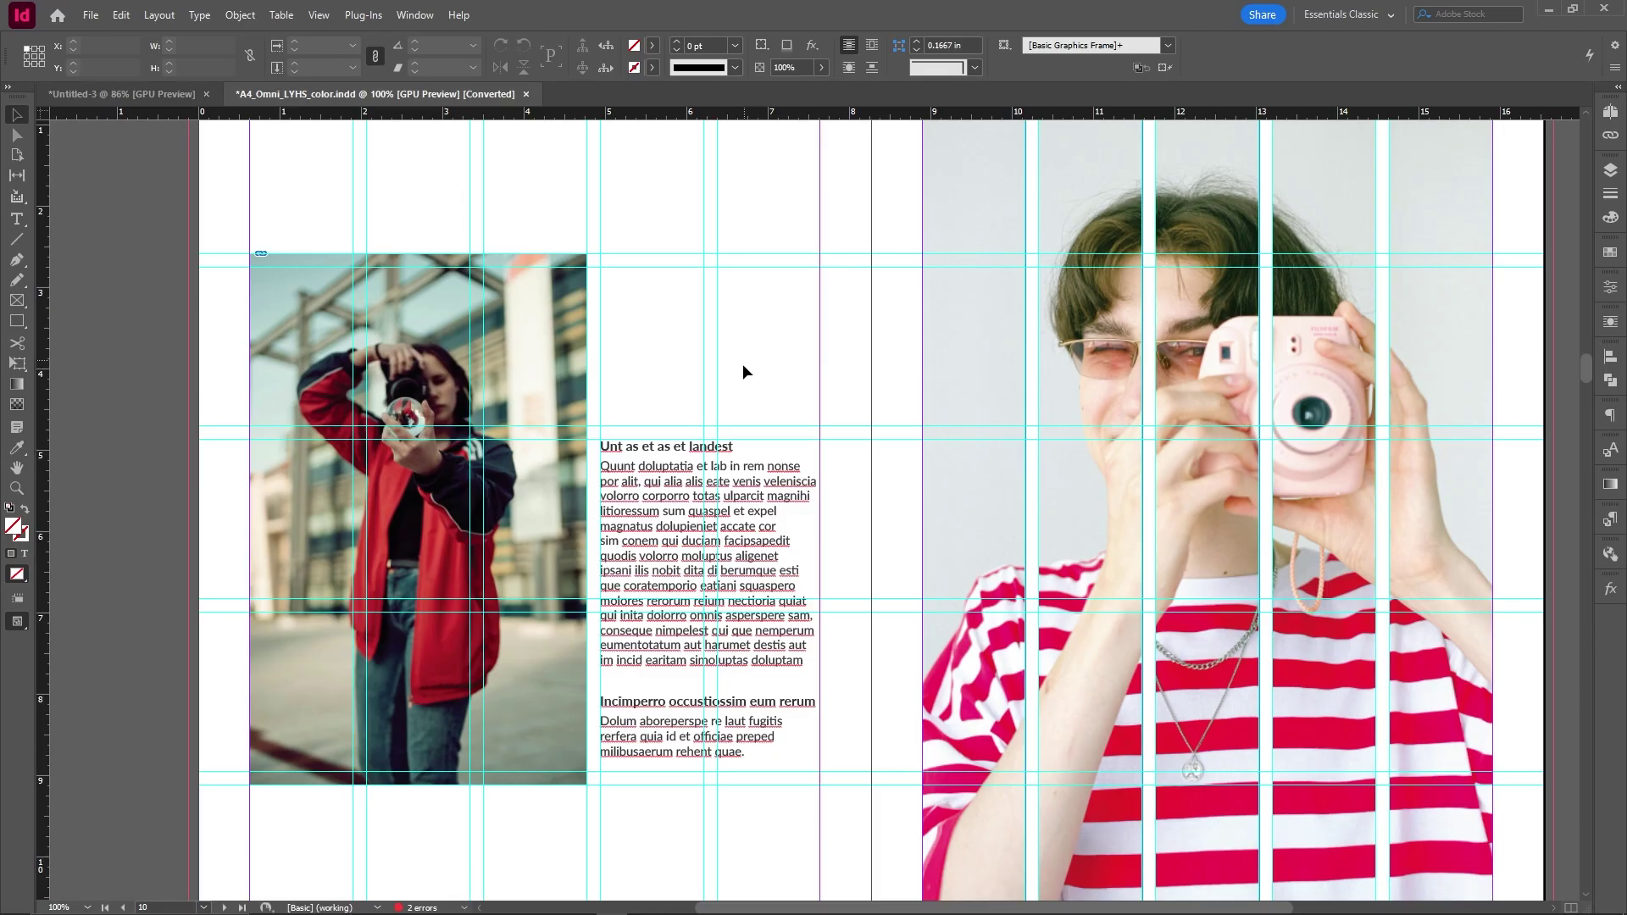
Inspect the photo at 600% zoom, pan across it, return to 125% and open the View menu
scroll(359, 429, up, 1)
scroll(359, 435, up, 2)
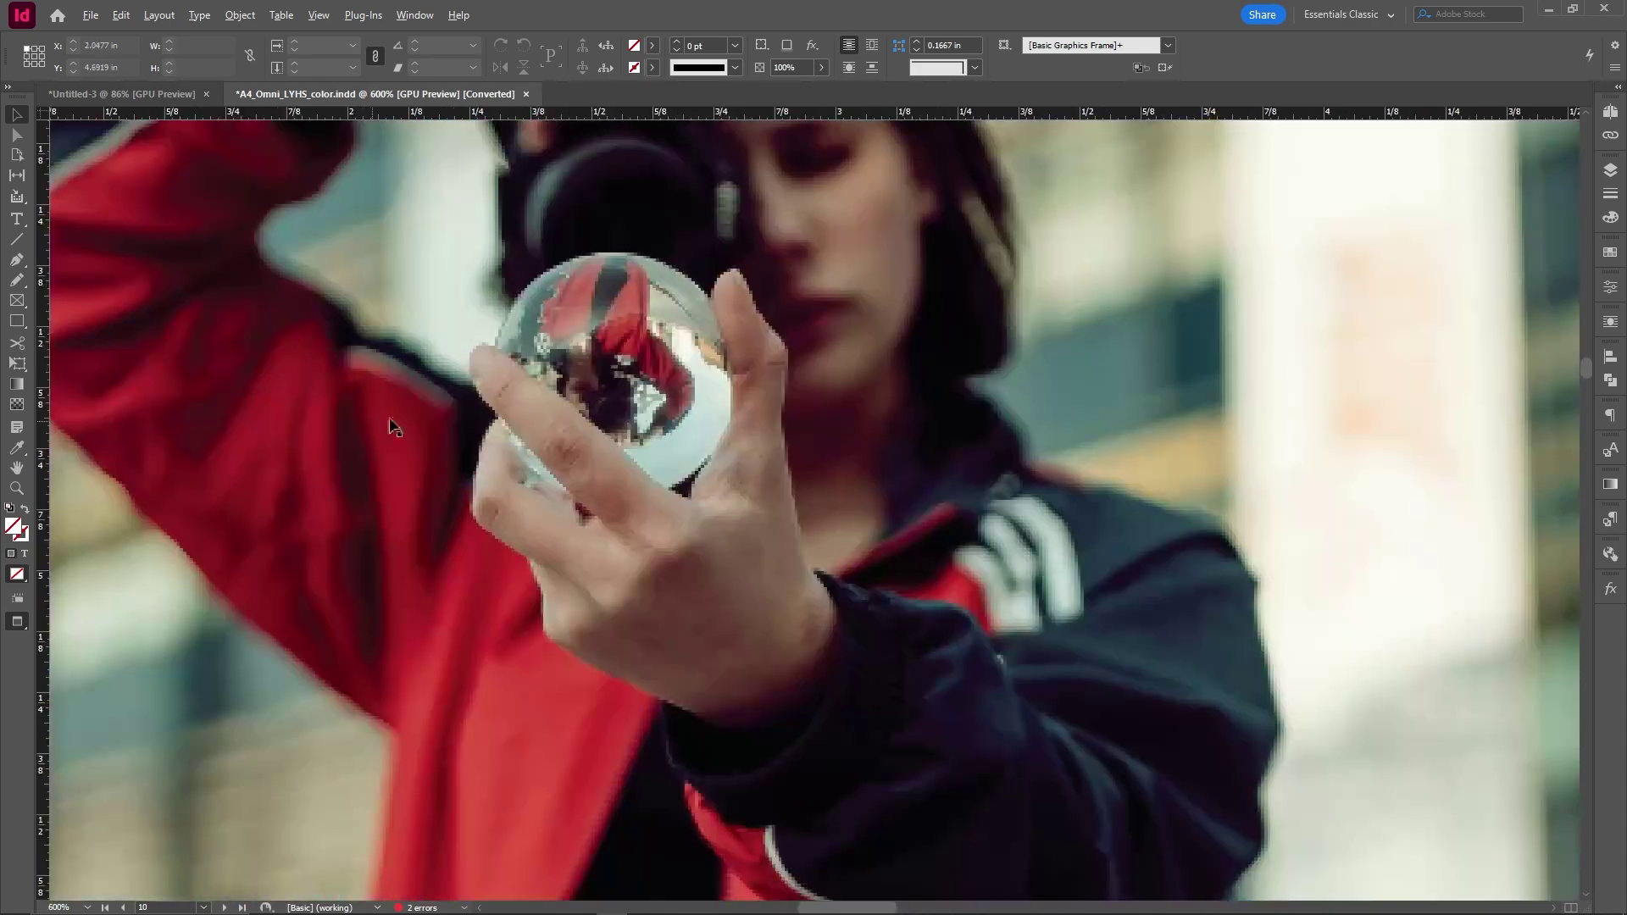
drag(643, 369, 561, 509)
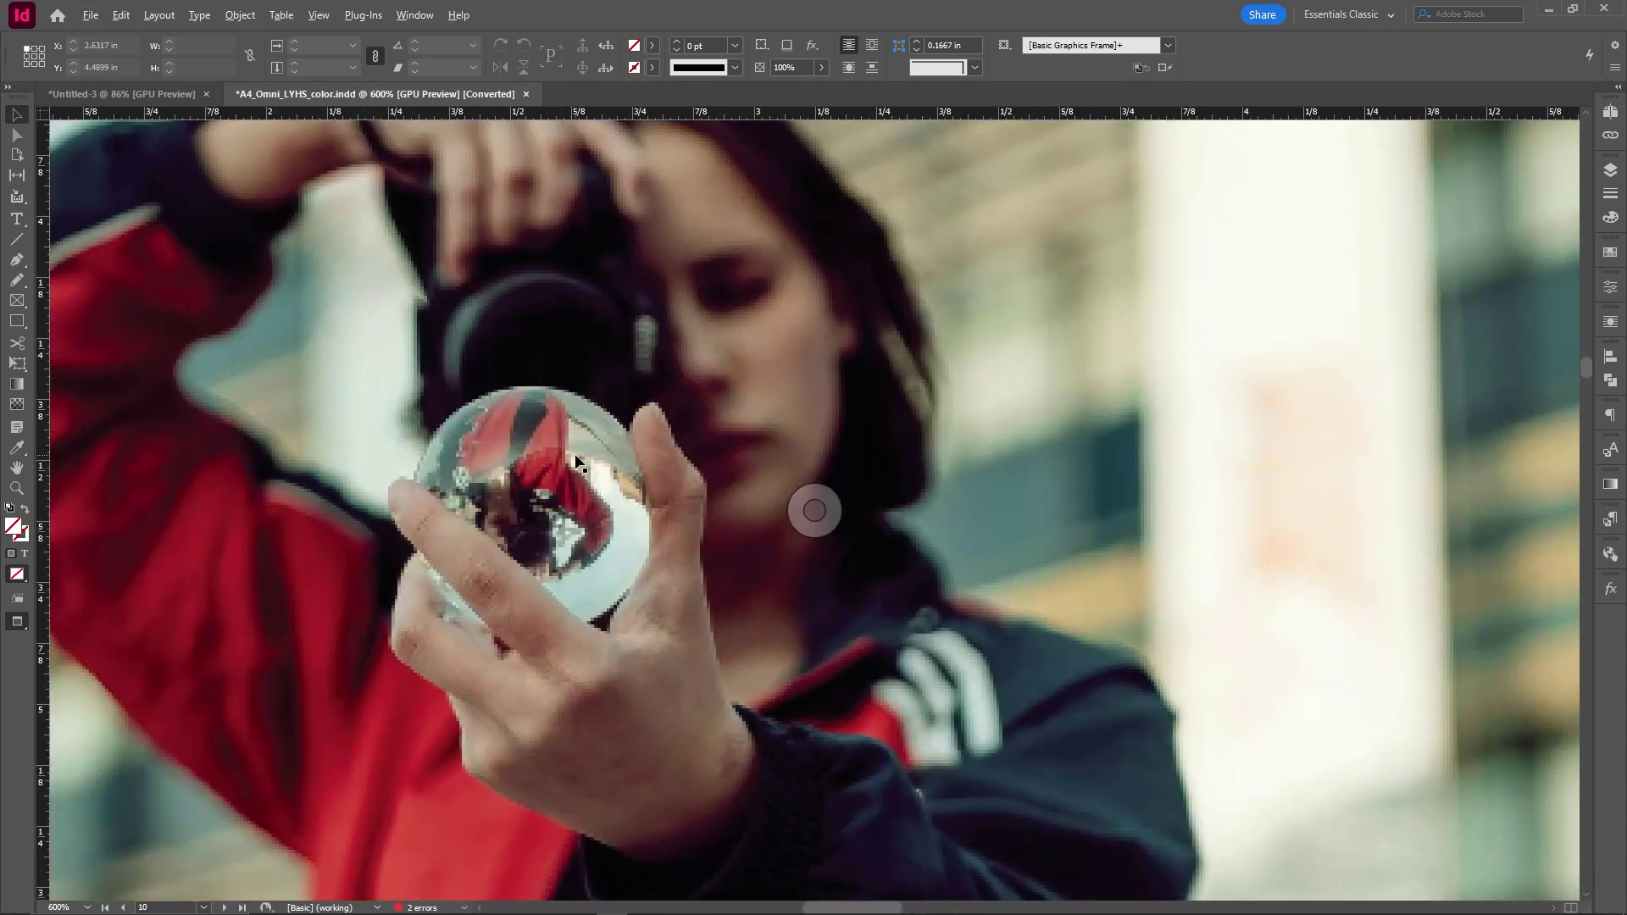
scroll(576, 458, down, 5)
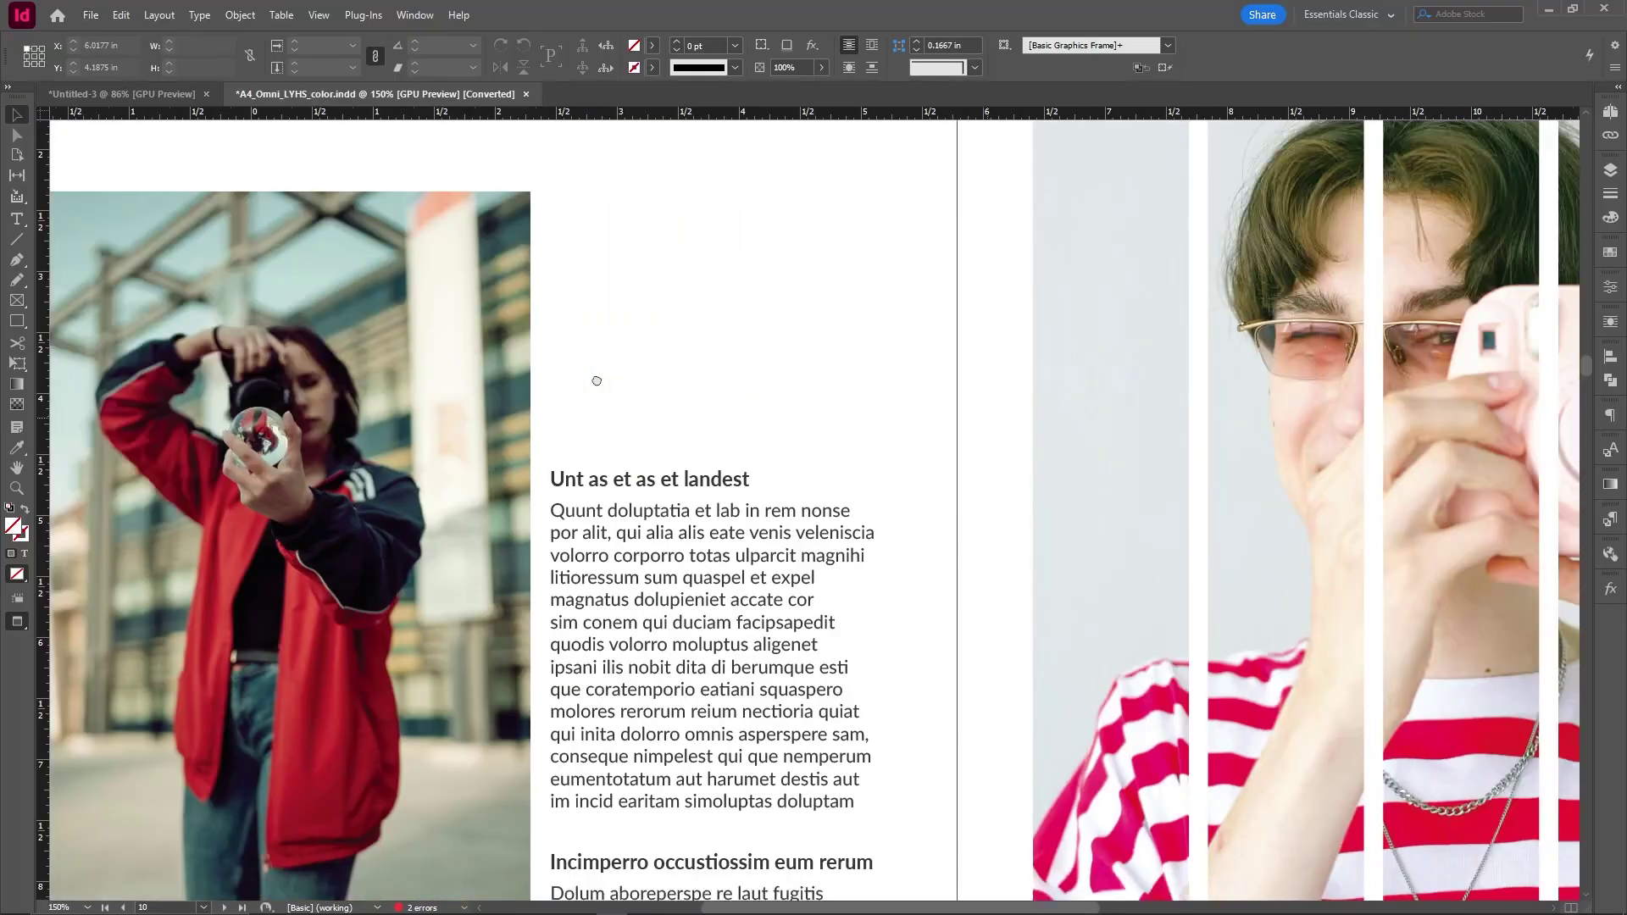
scroll(631, 403, down, 1)
scroll(725, 419, up, 5)
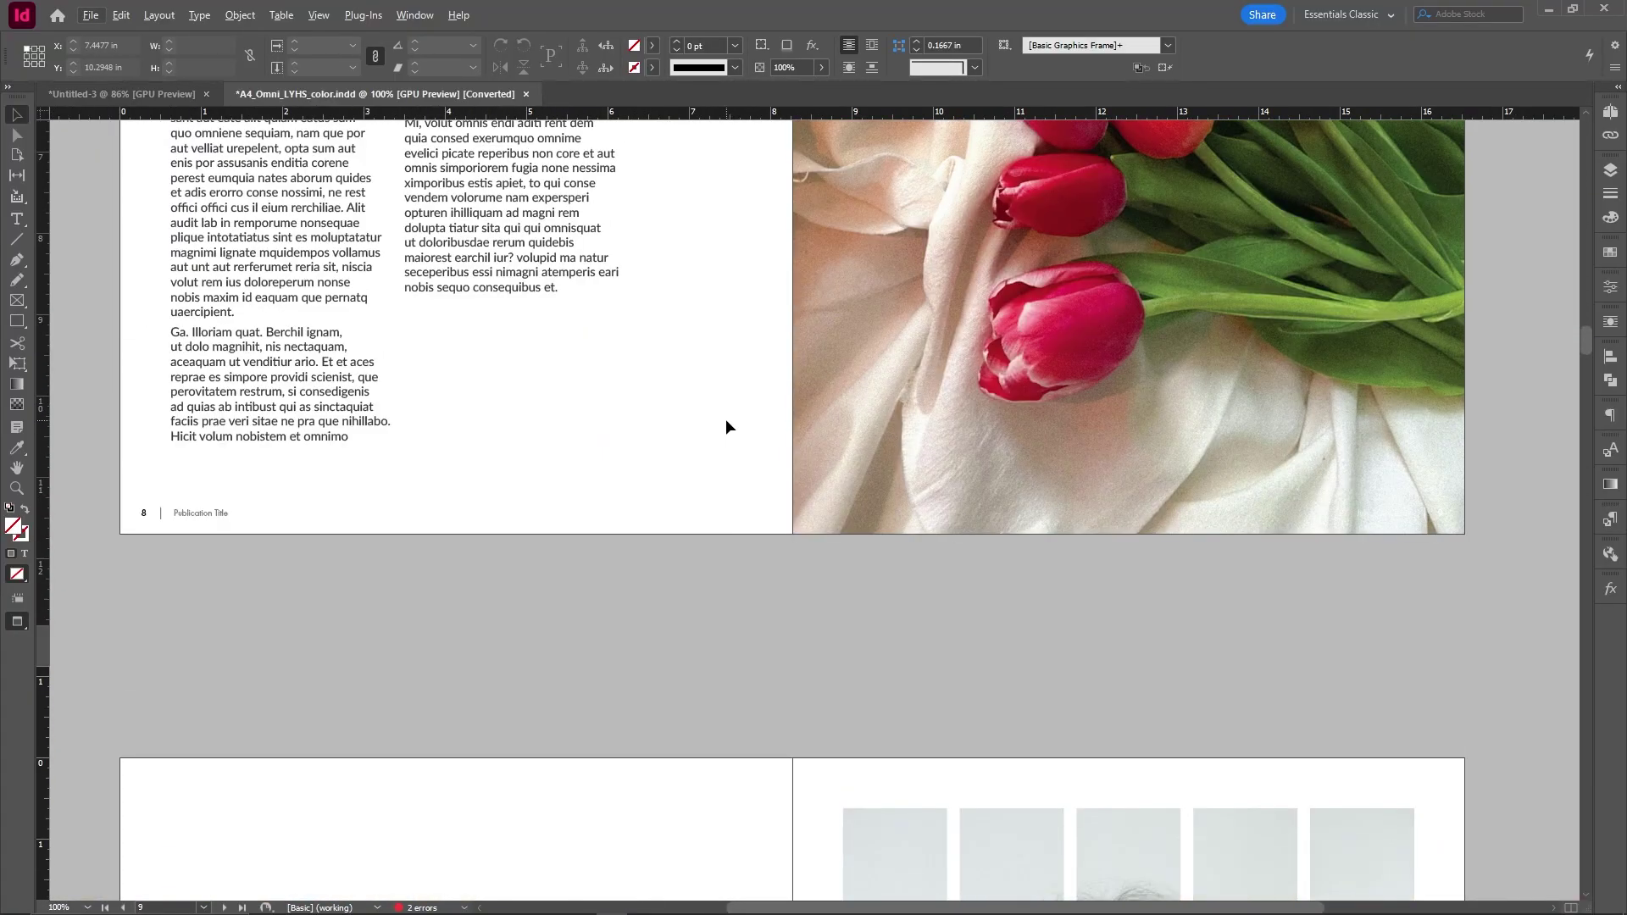
scroll(725, 419, down, 8)
scroll(399, 555, up, 1)
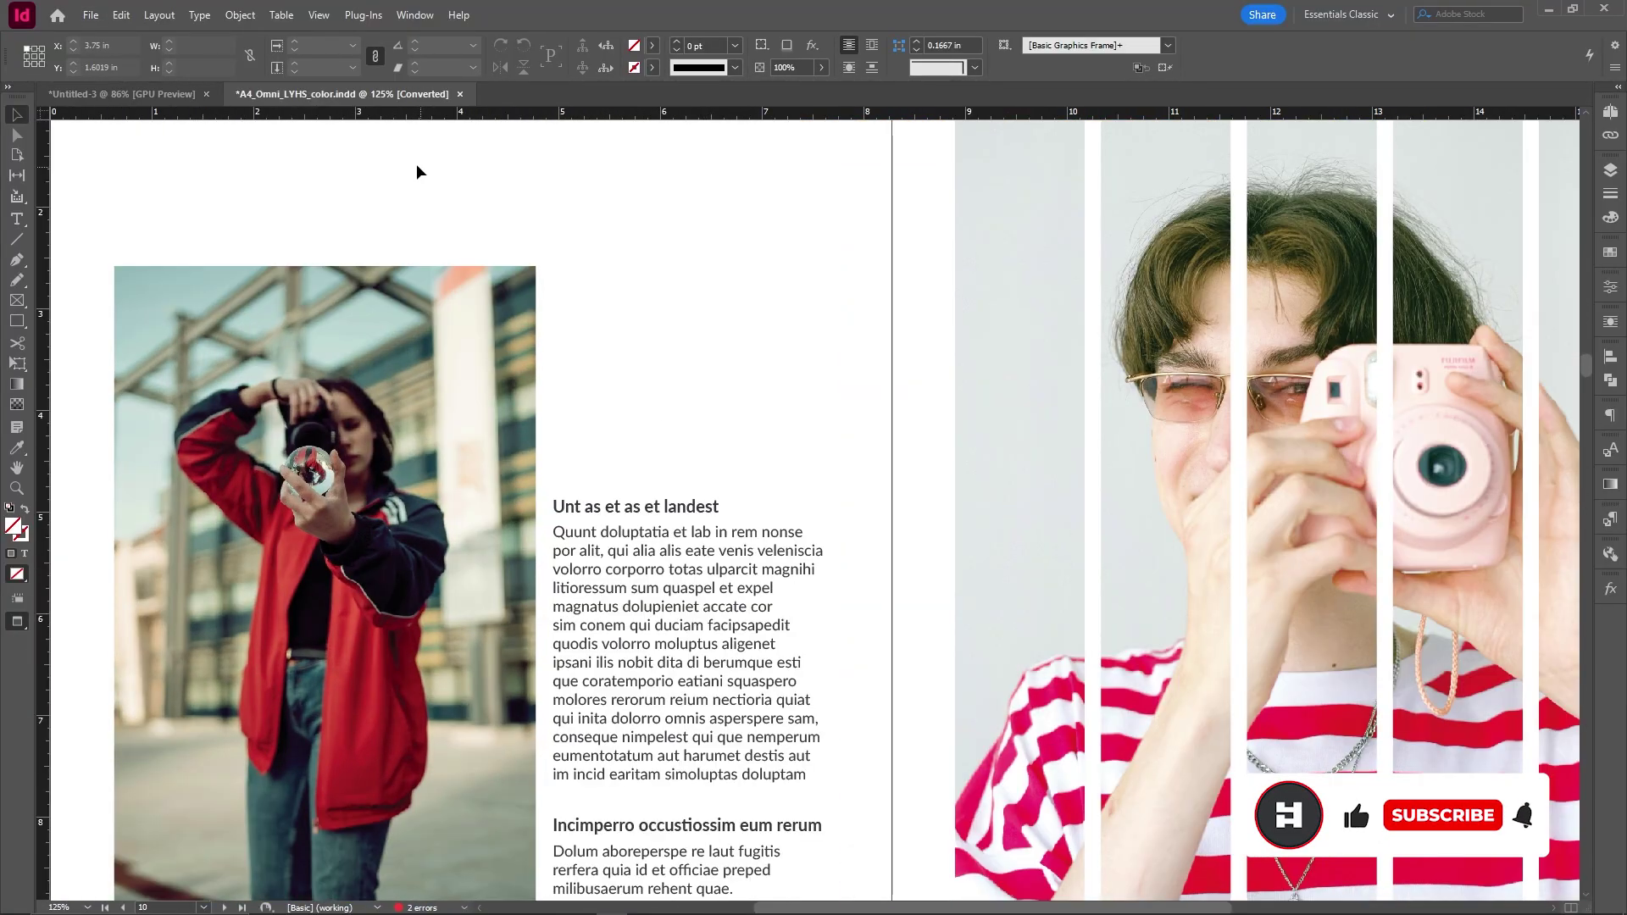
click(319, 17)
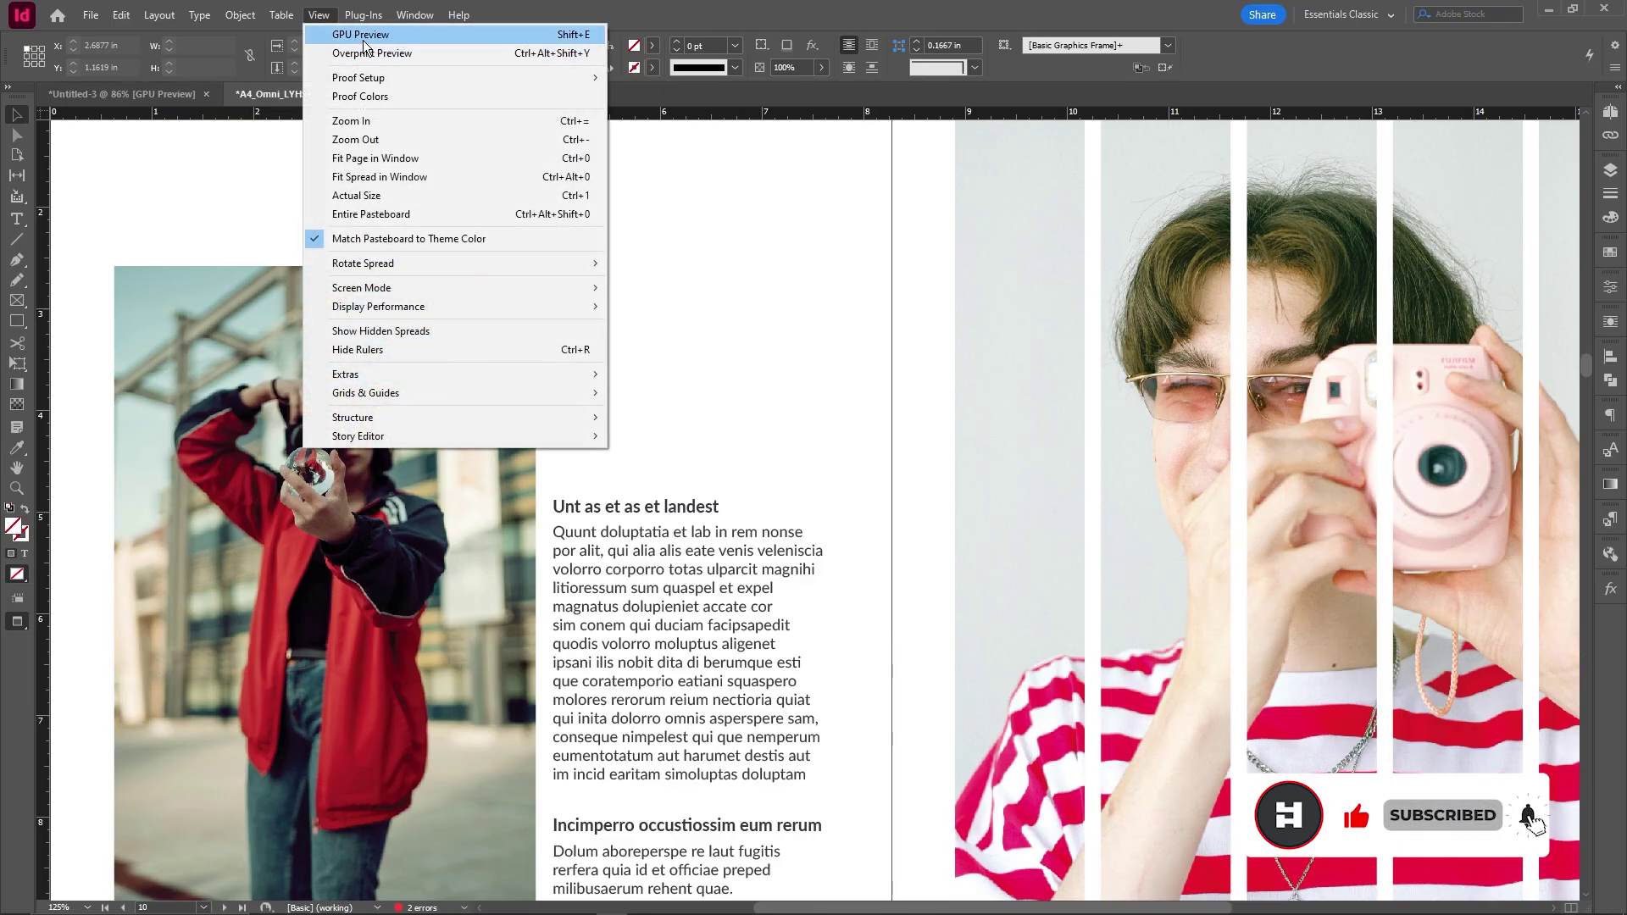
click(888, 336)
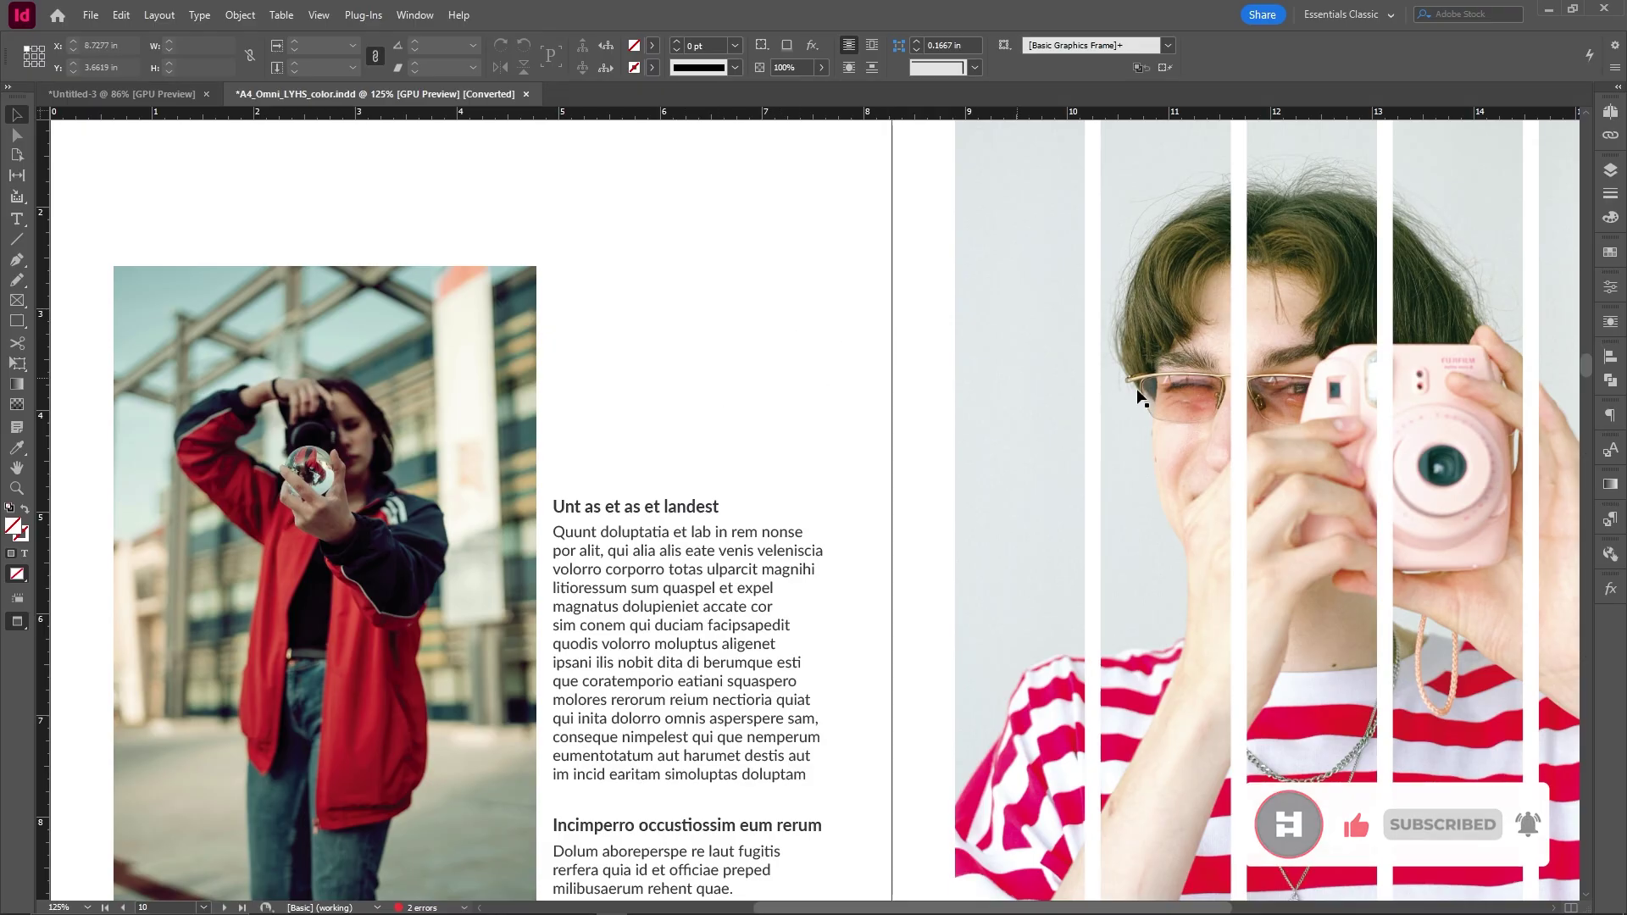
scroll(783, 460, up, 2)
drag(785, 462, 1143, 448)
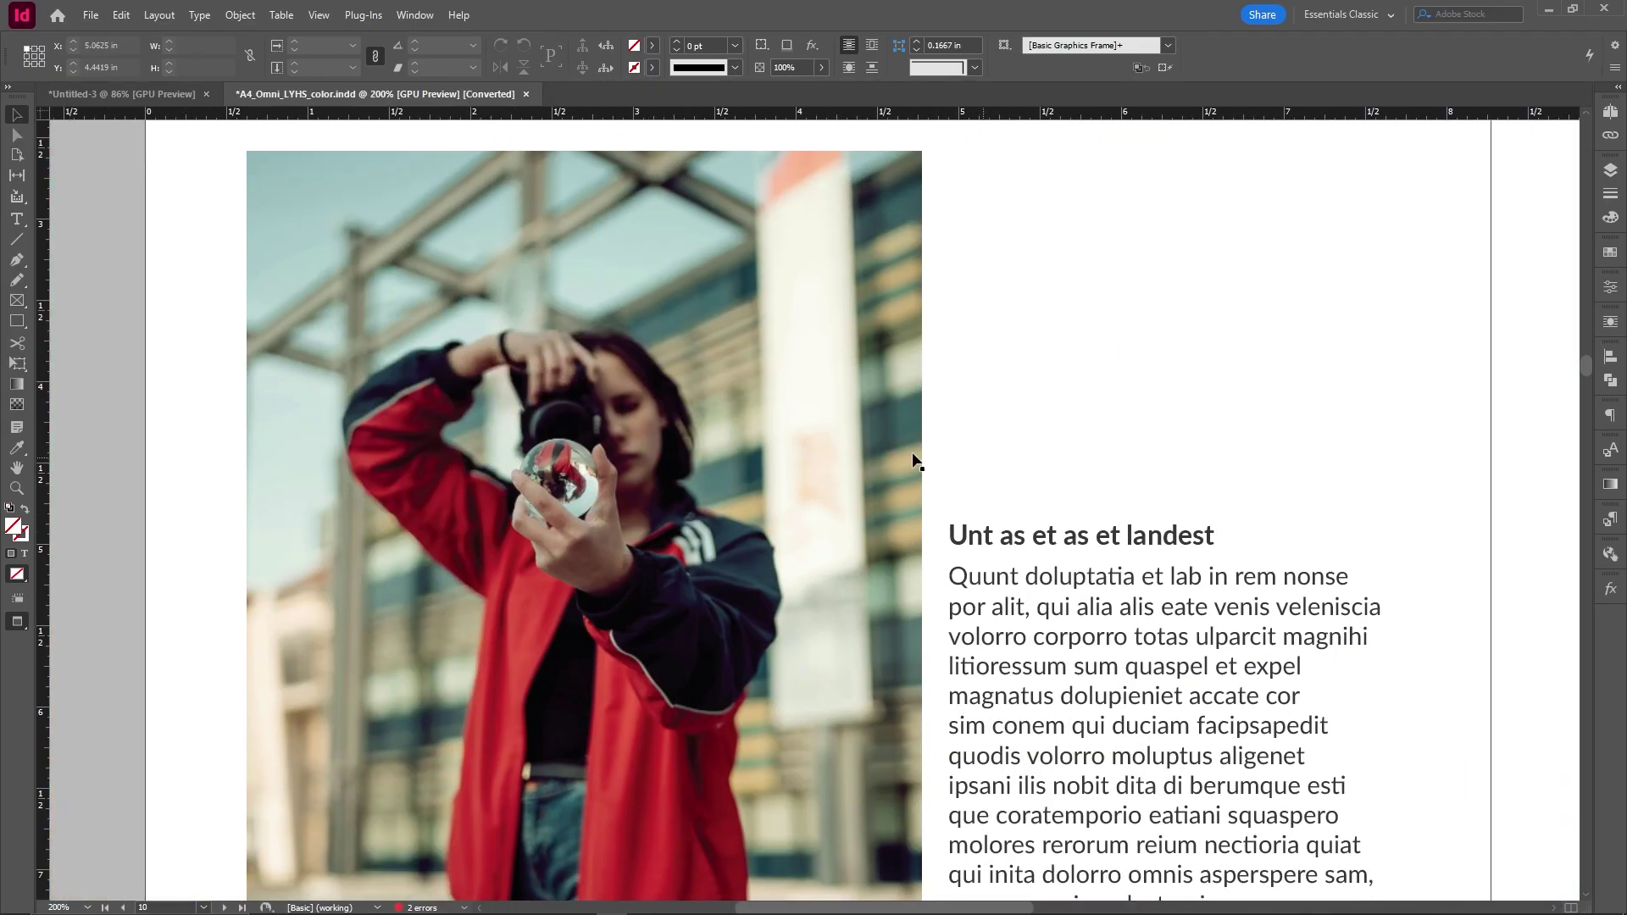
scroll(913, 500, down, 3)
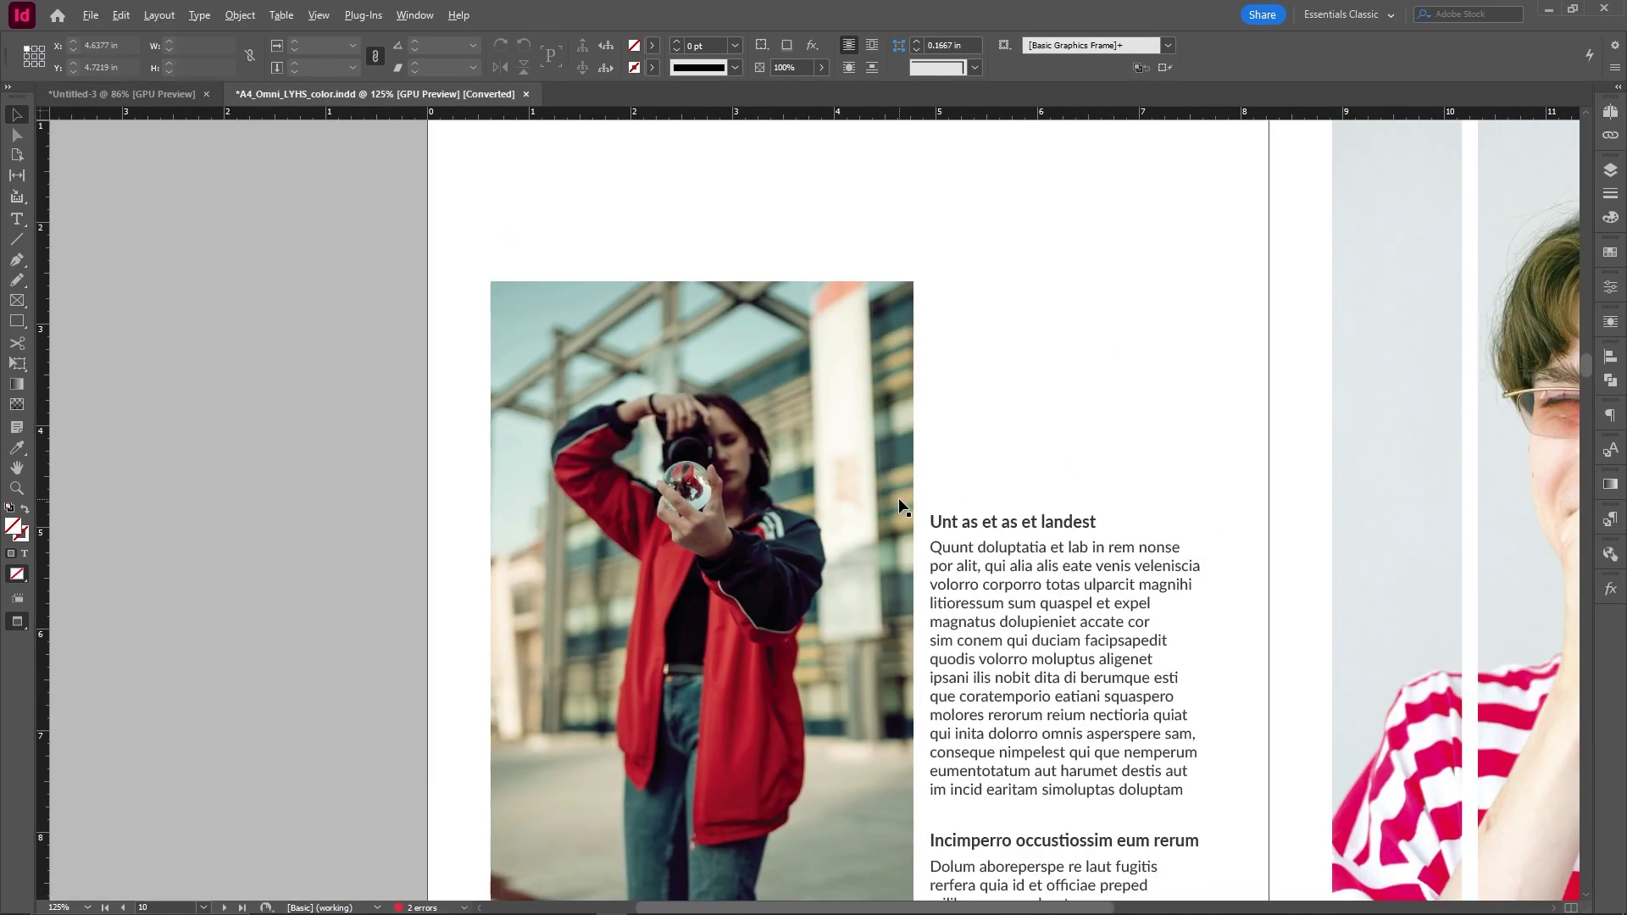
drag(1046, 483, 676, 486)
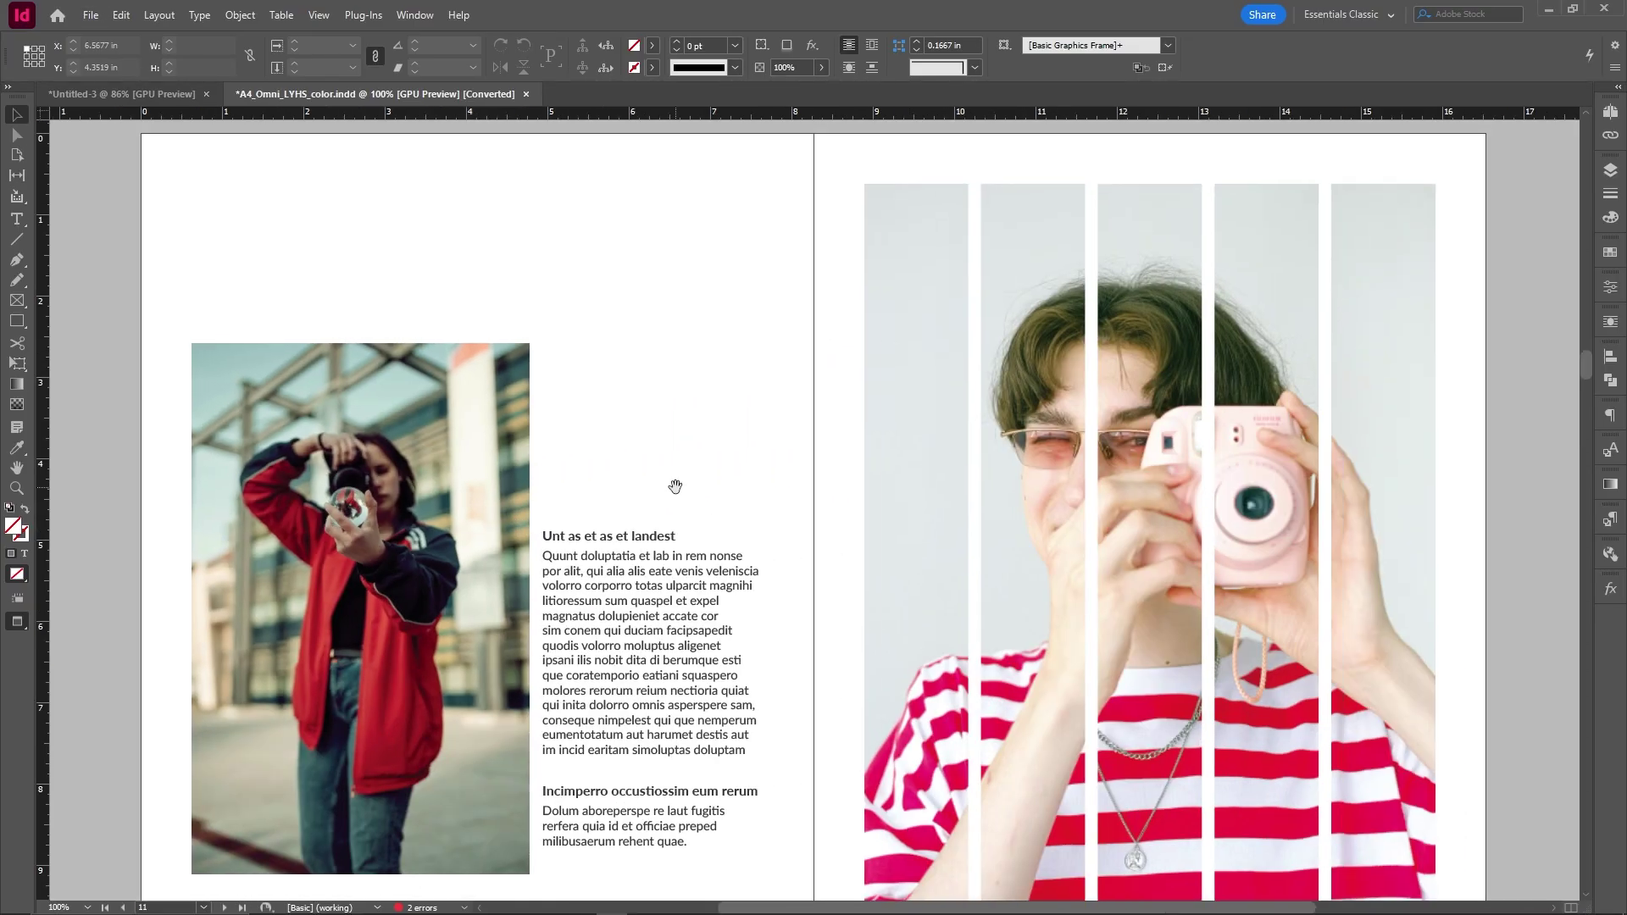
scroll(711, 500, up, 1)
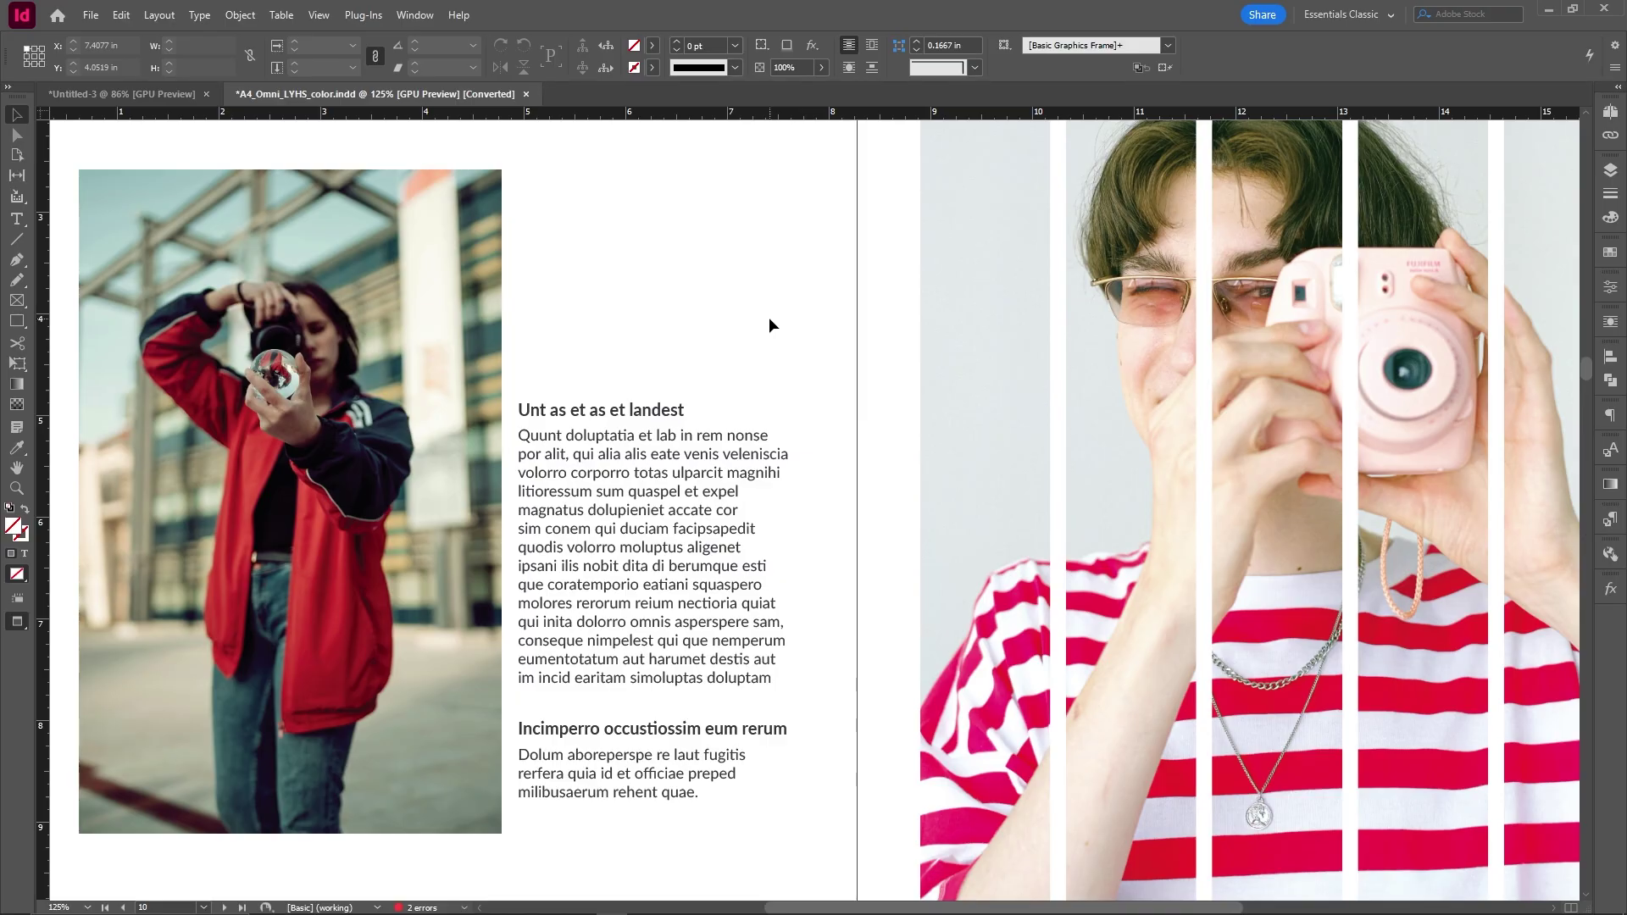
key(ctrl+minus)
Share the mental-health poster for collaborative text editing
scroll(834, 412, up, 15)
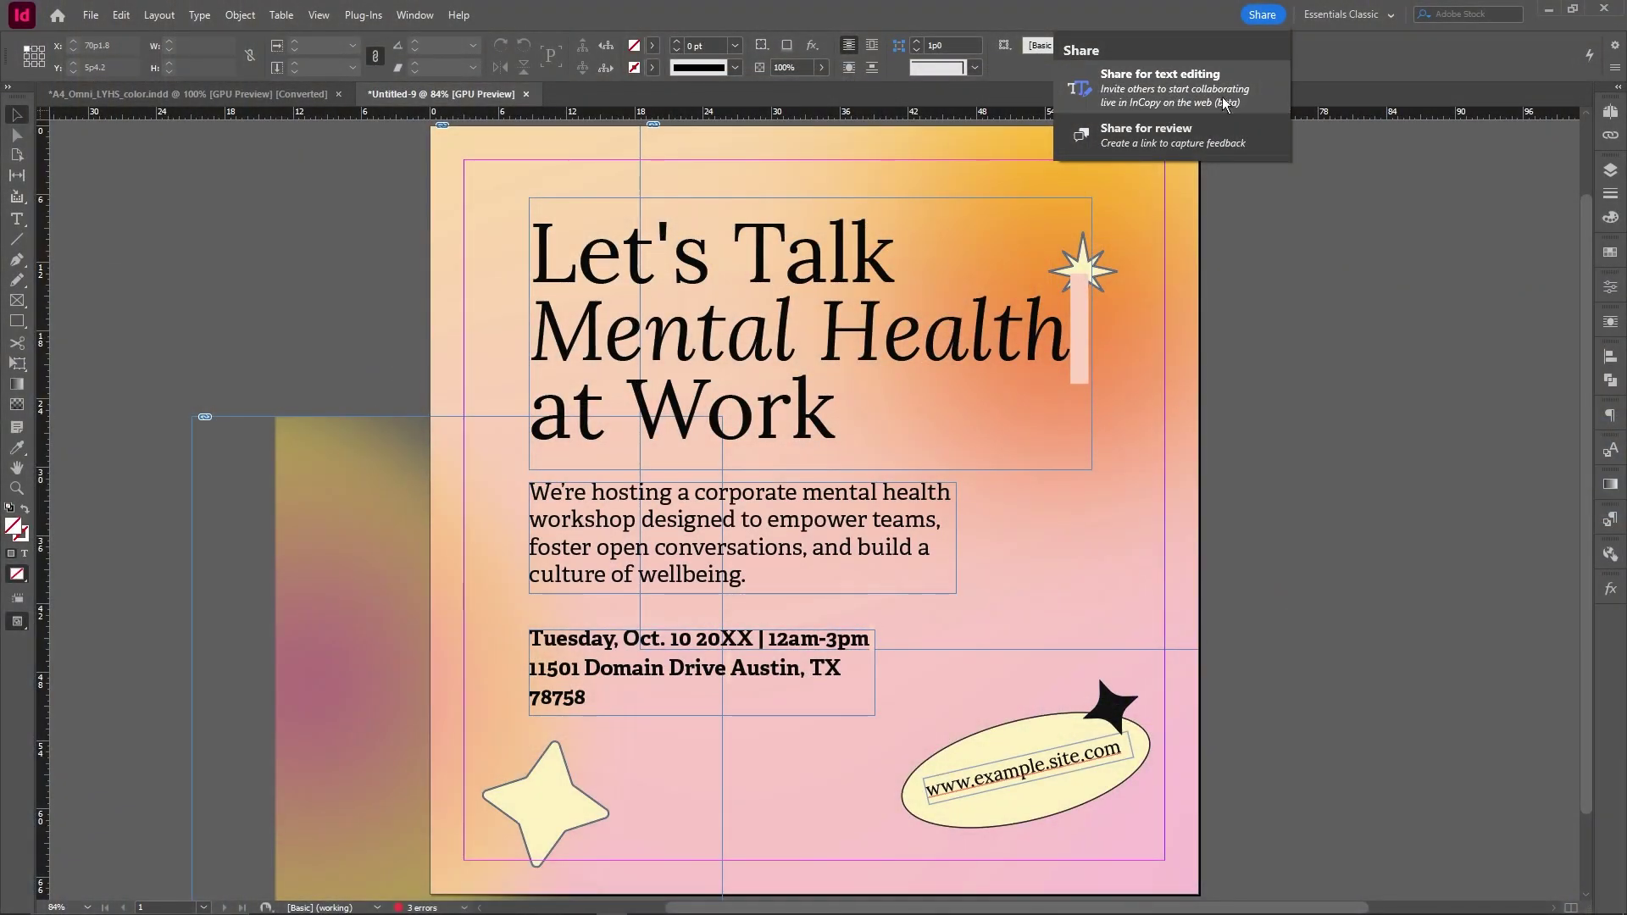
click(1223, 102)
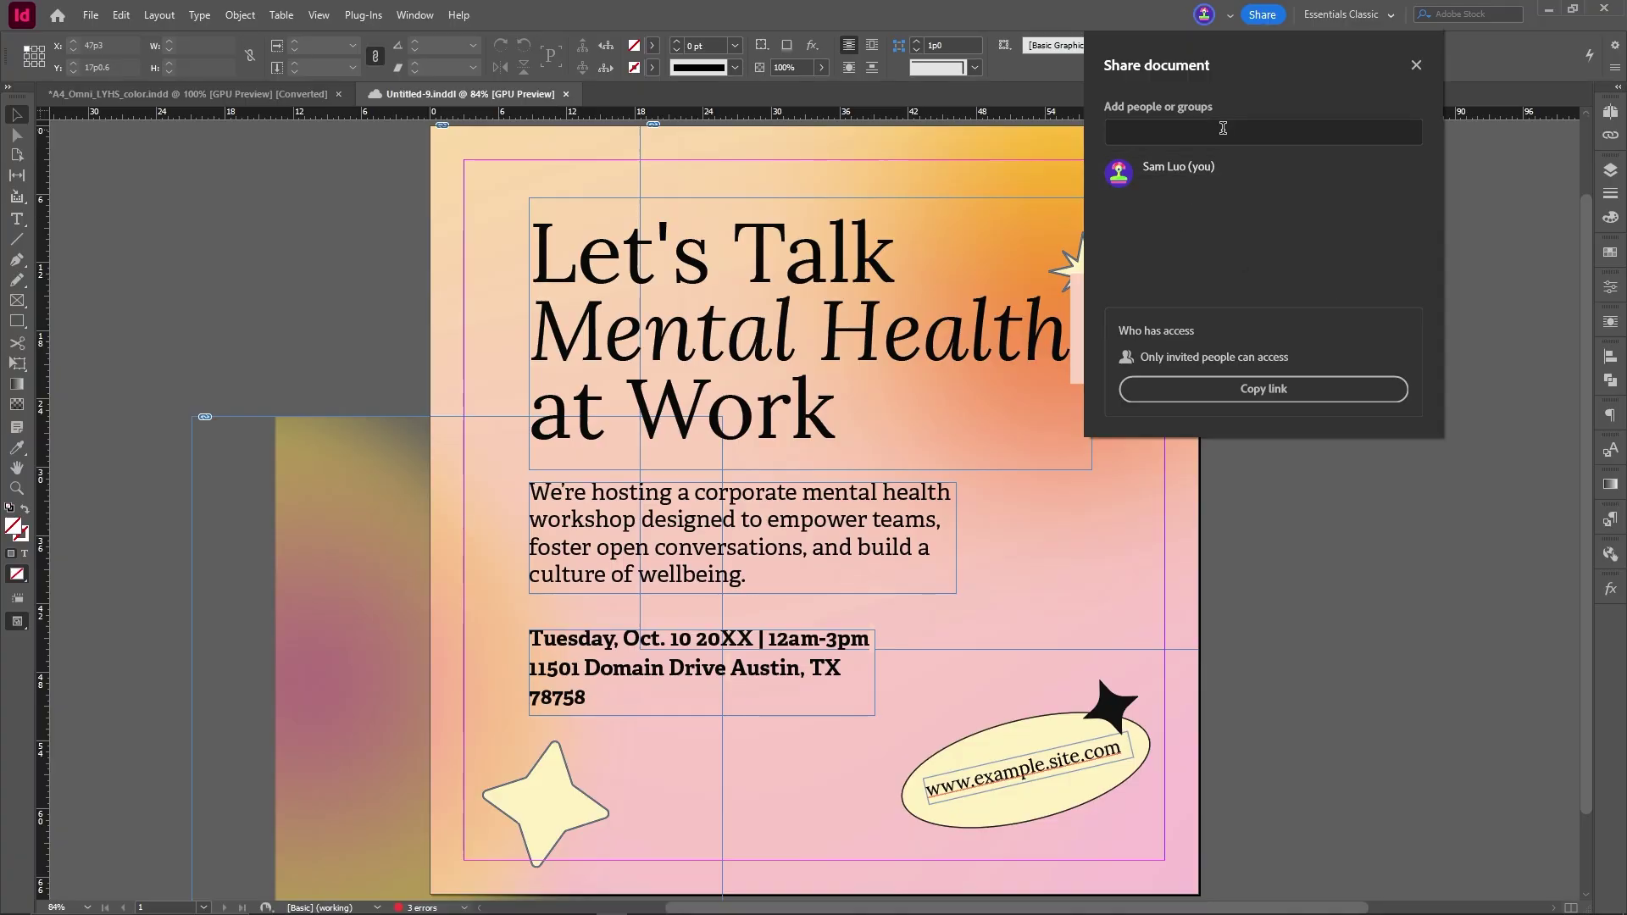
Copy the share link and rewrite the headline on the web as 'This Will Automatically Update!'
click(1272, 406)
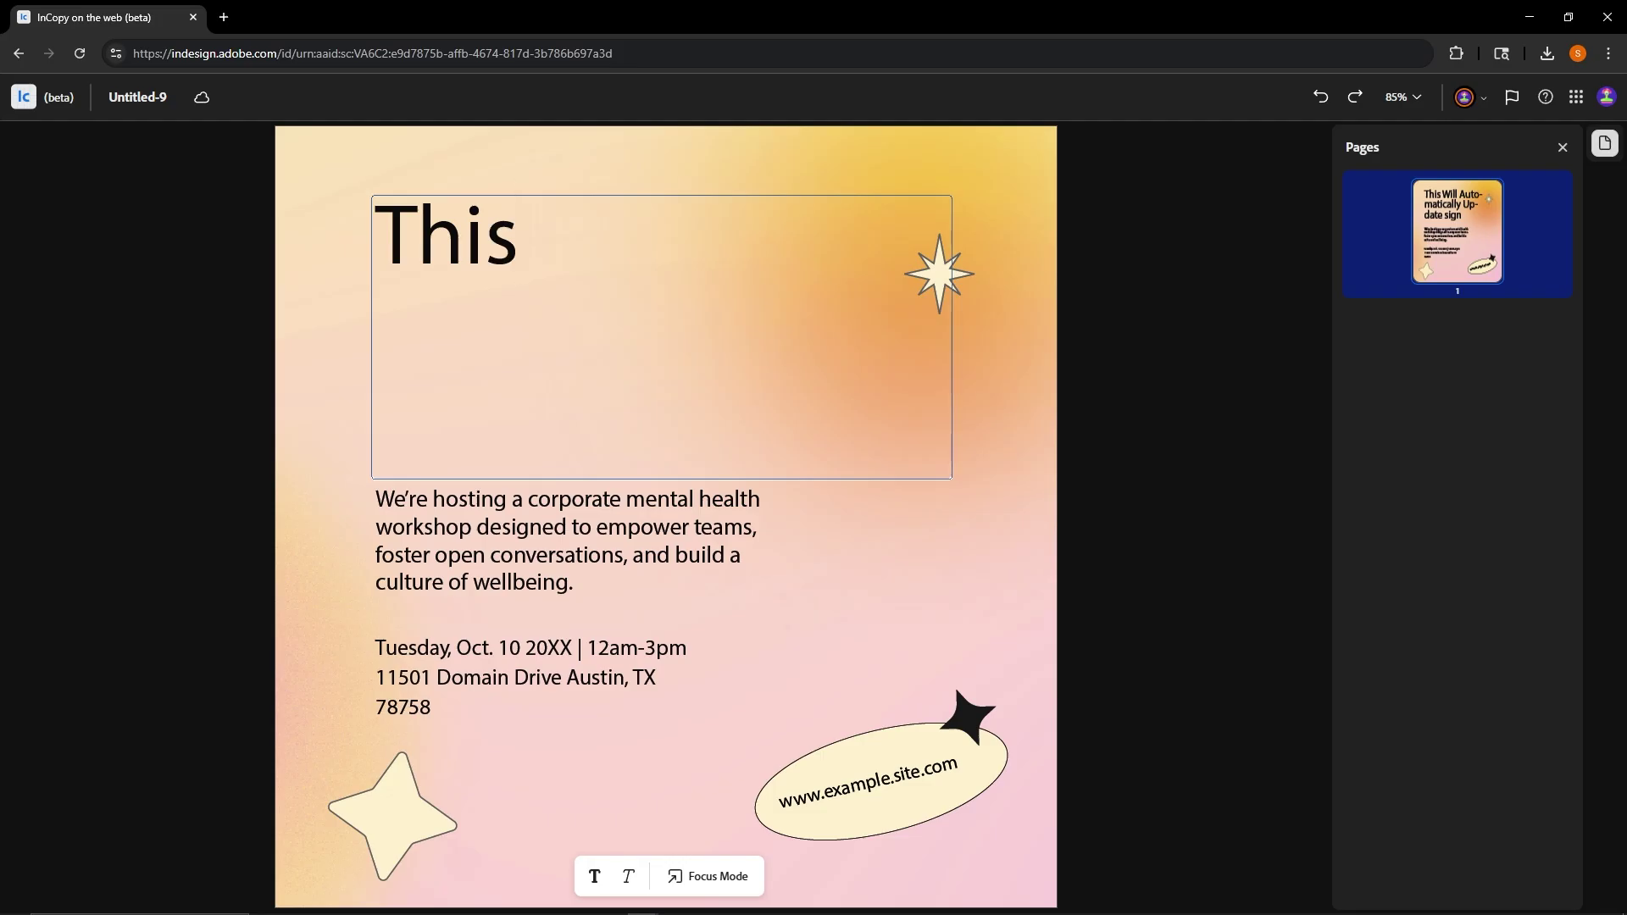
text(Will Automatically Updta)
key(ctrl+z)
text(This Will)
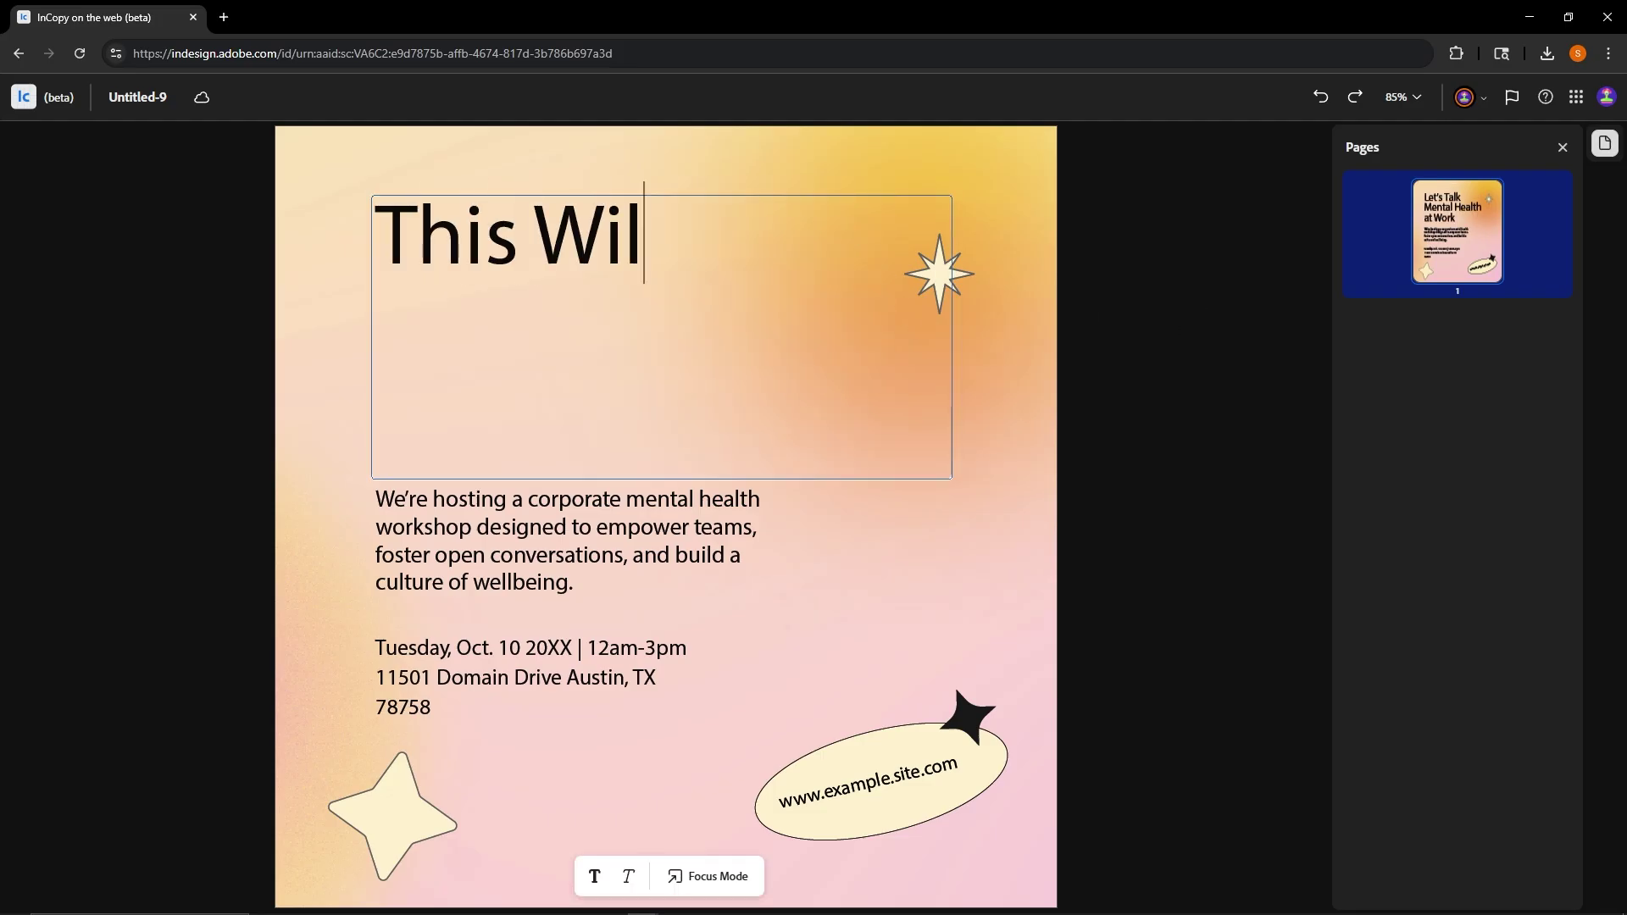
text( Automatically Update)
text(!)
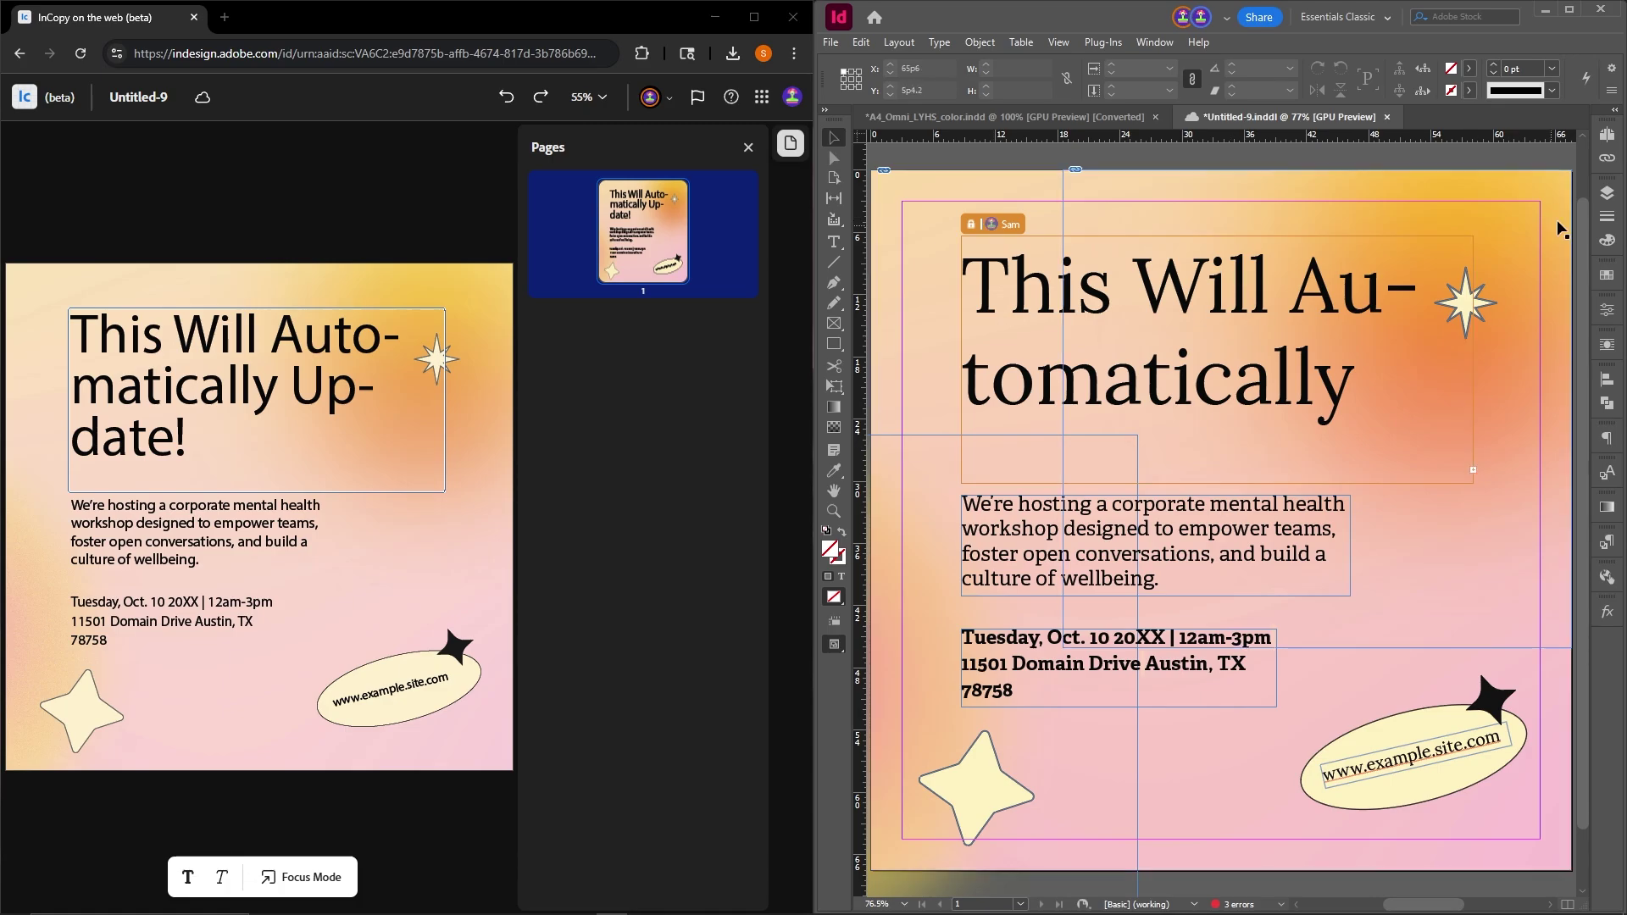
Preview the poster without frame edges and put the caret in the synced headline text
key(w)
double_click(1029, 565)
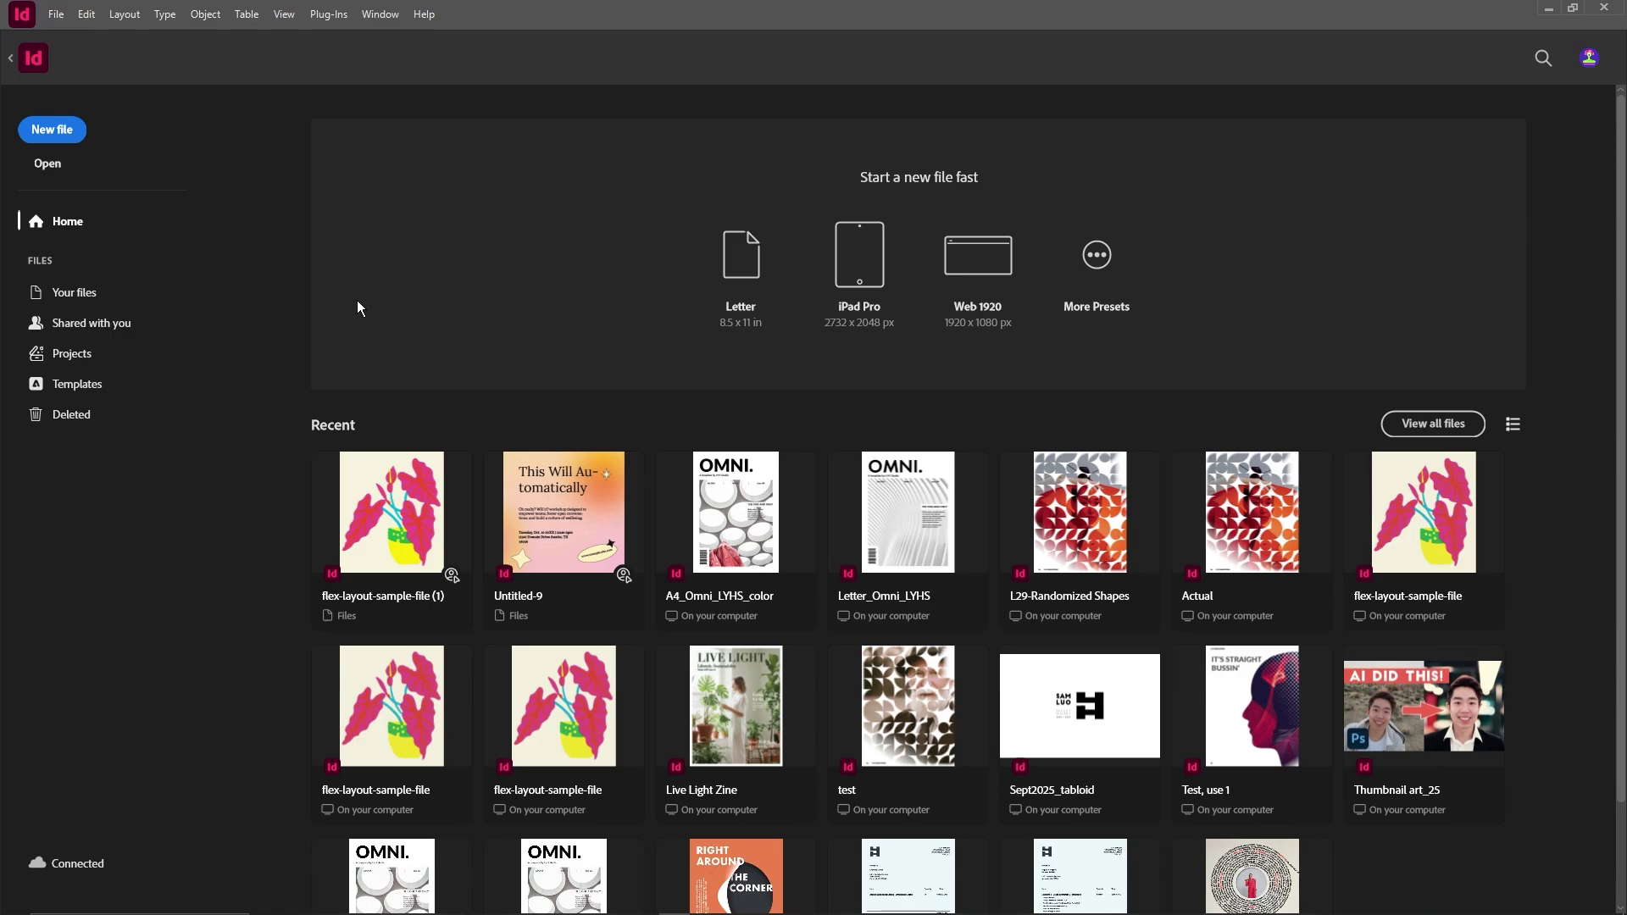
Create a new folder, New Folder 1, in Your files
click(100, 298)
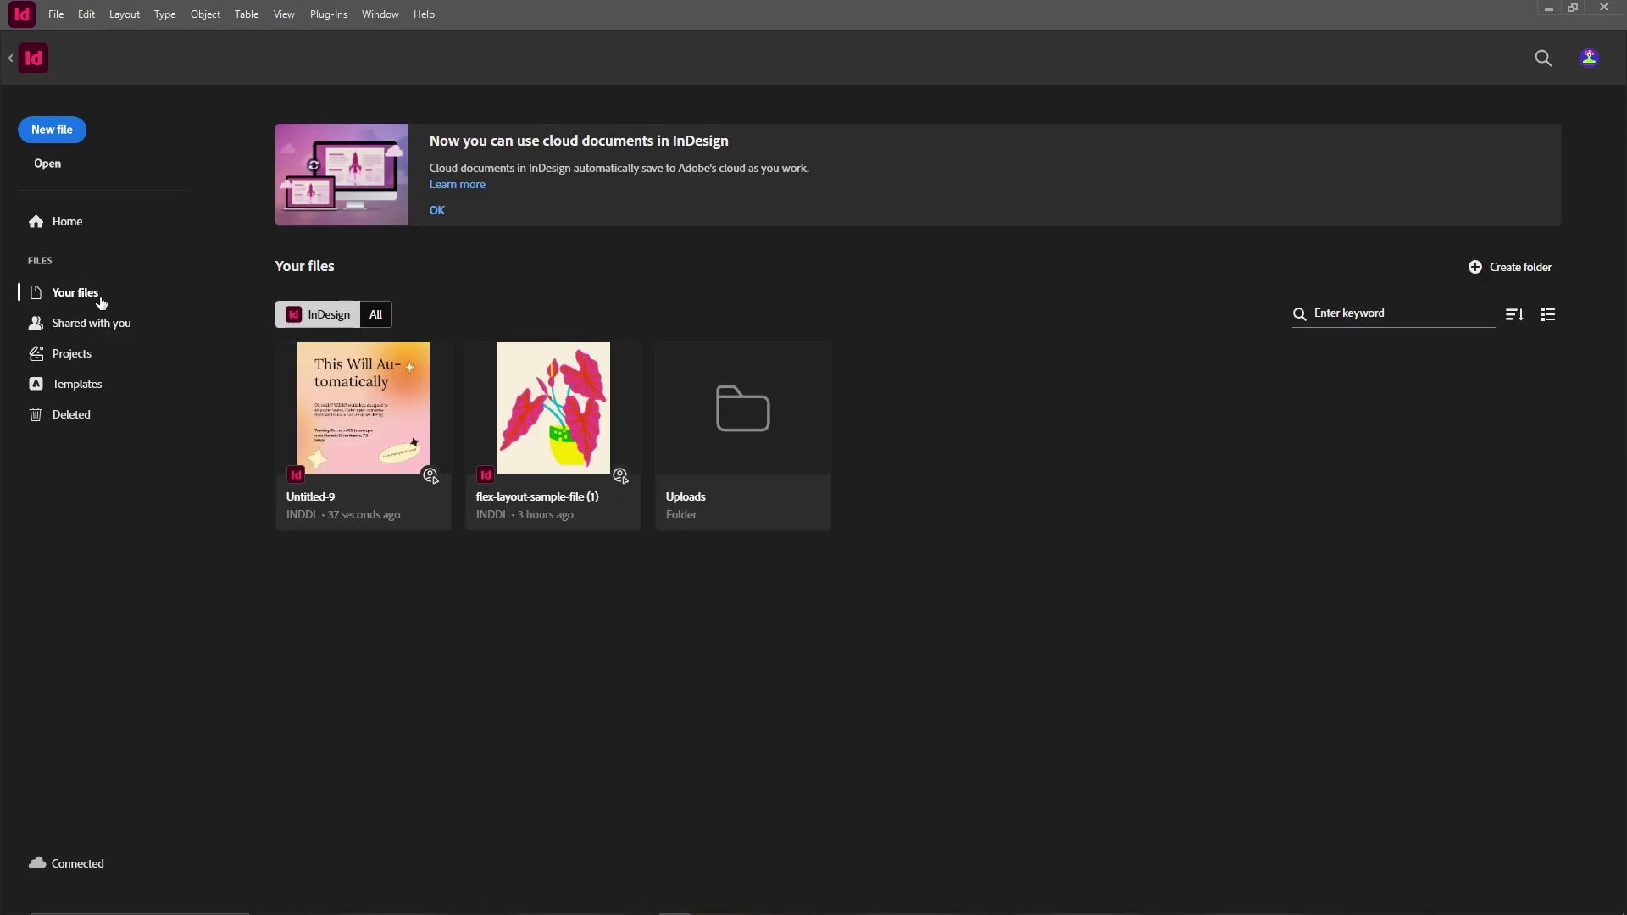
click(1540, 269)
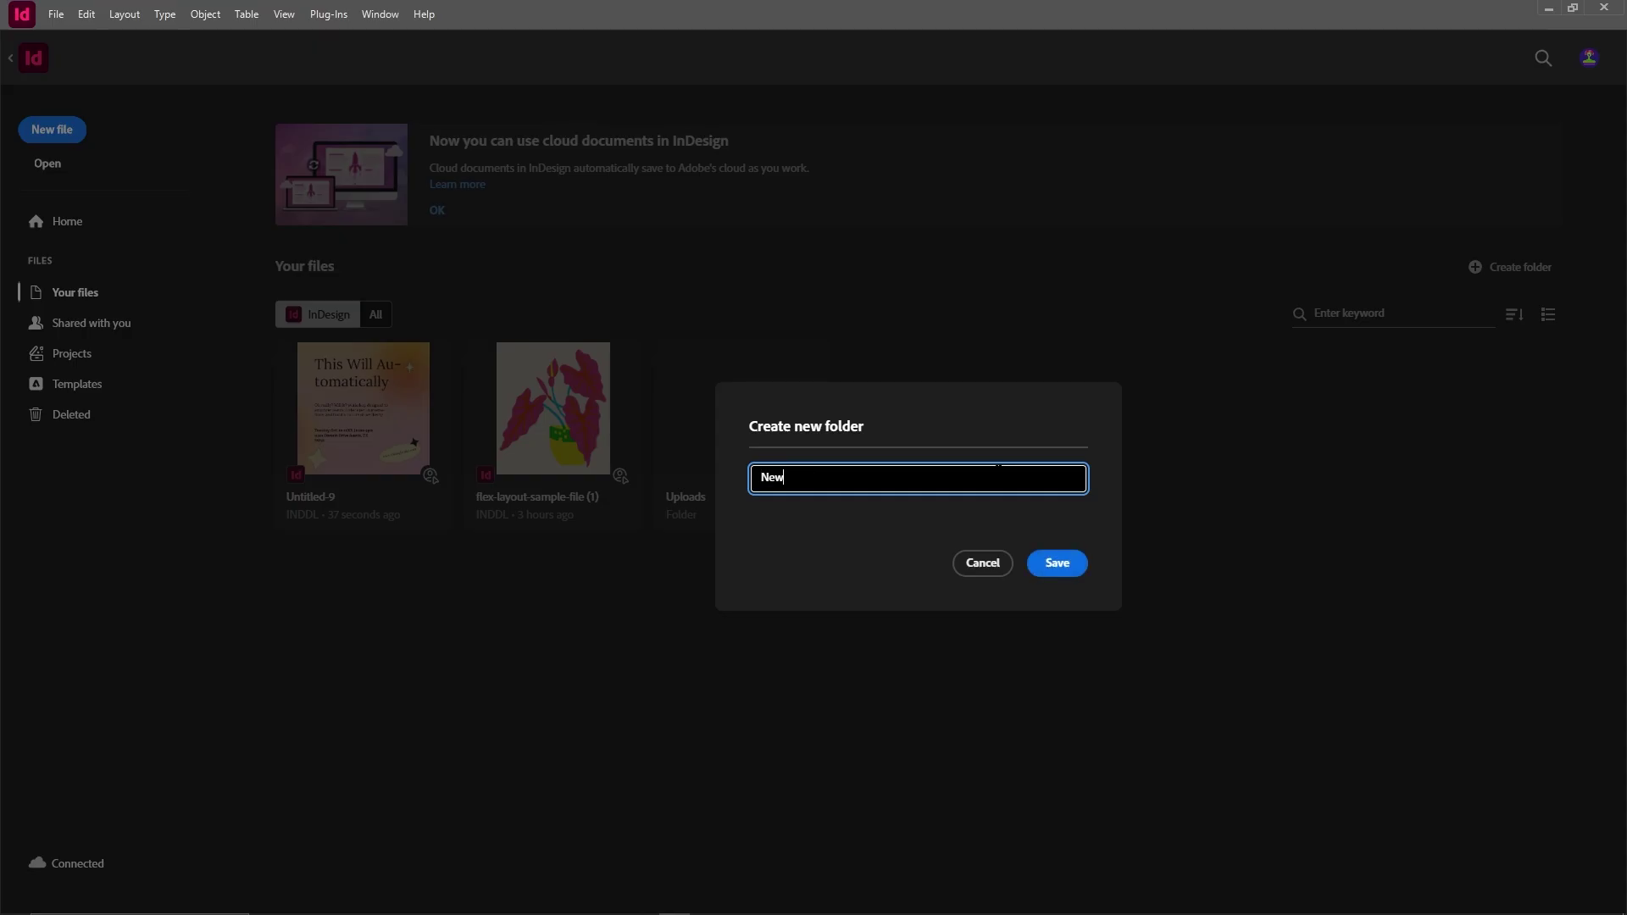
click(1058, 564)
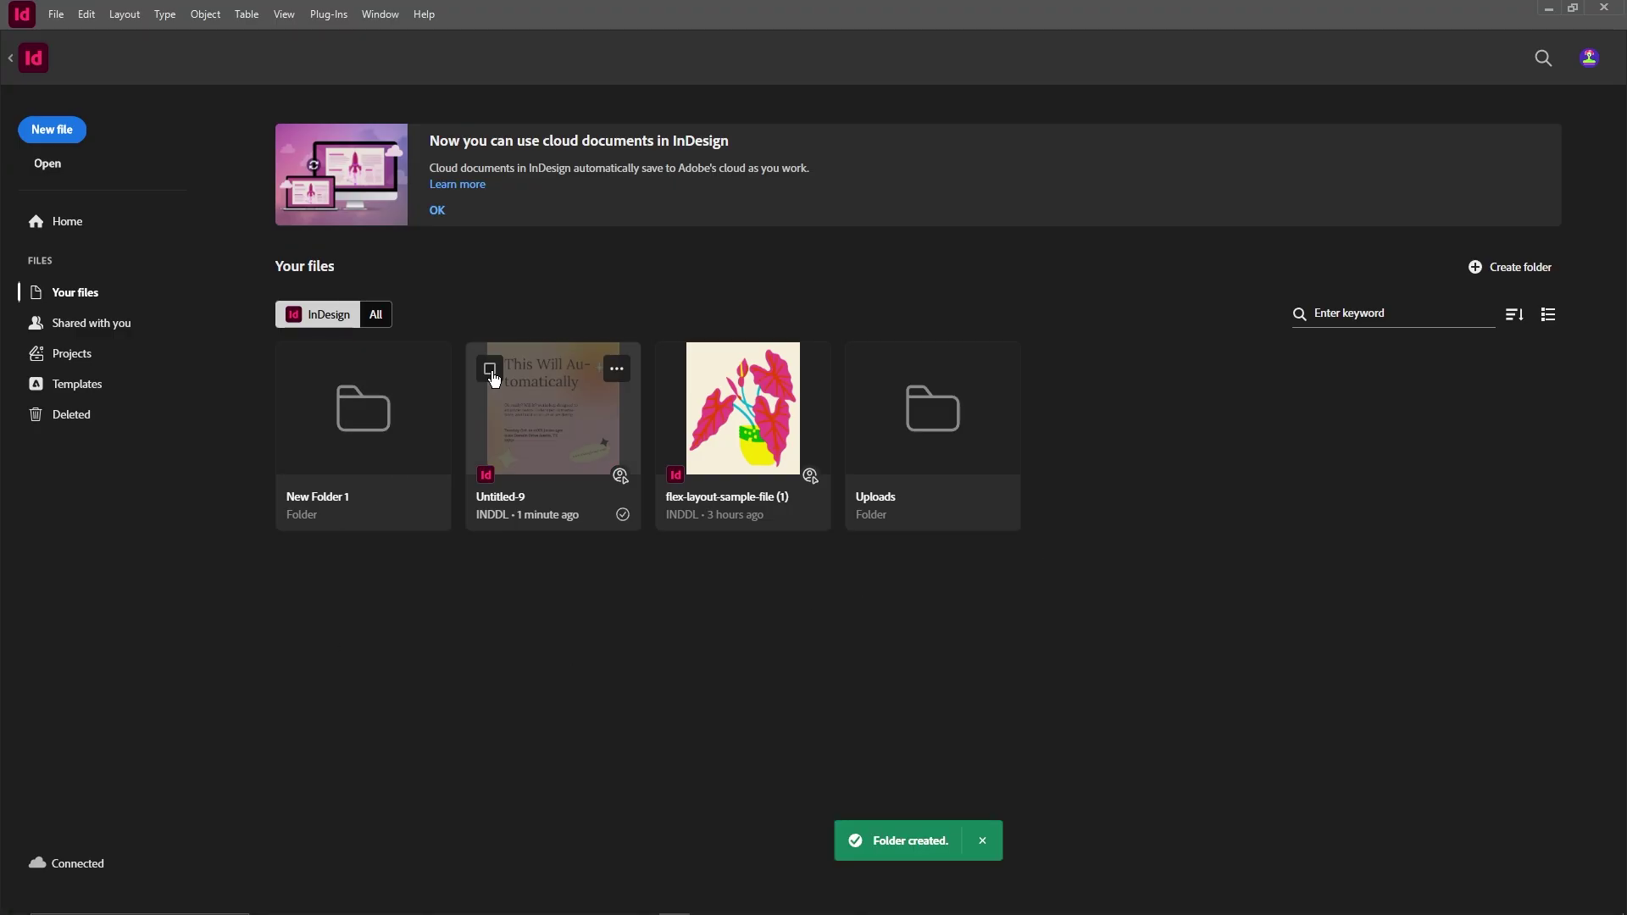
Duplicate the Untitled-9 and flex-layout-sample-file (1) cloud documents
click(490, 369)
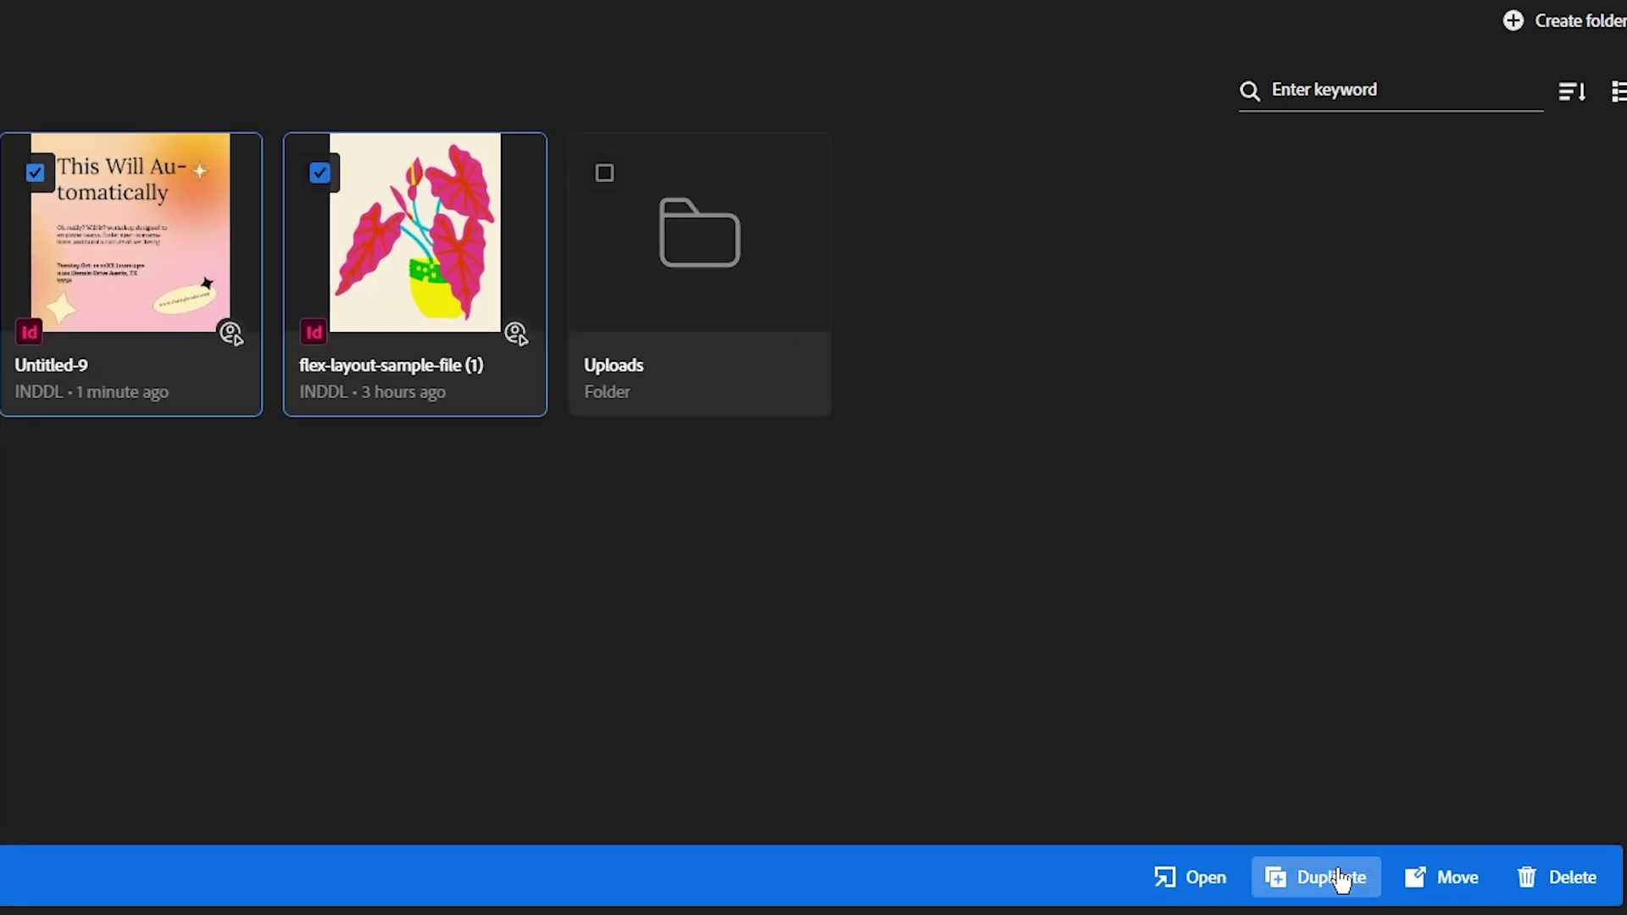
click(1337, 878)
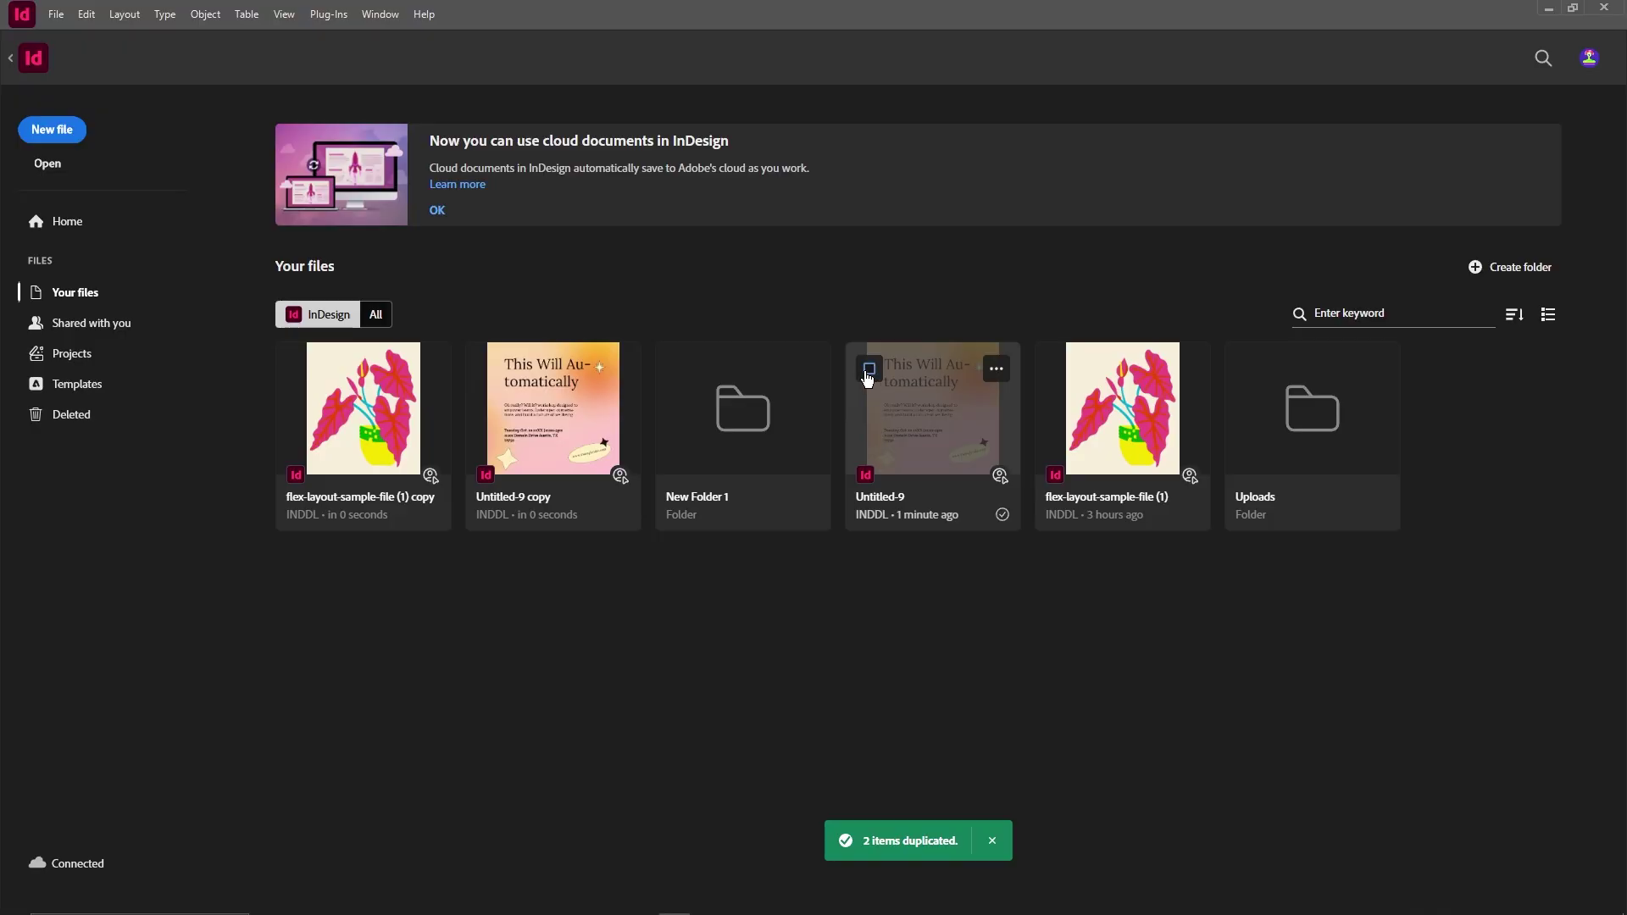
click(599, 179)
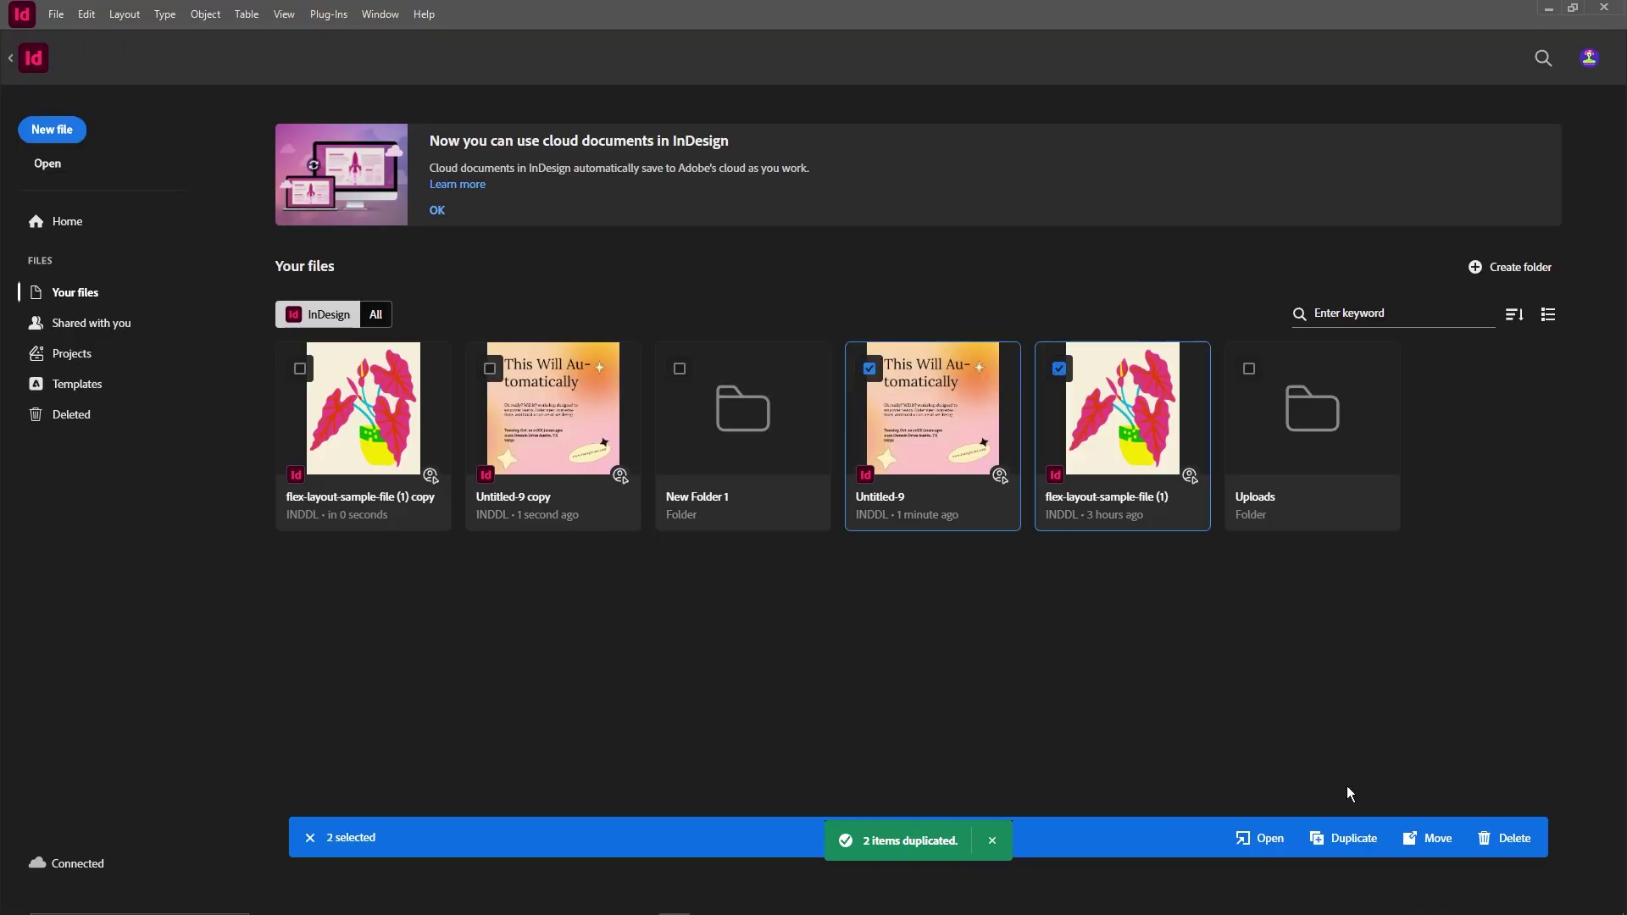
Open Untitled-9 and flex-layout-sample-file (1), skip missing fonts, and pan the flex-layout Calendar pages
click(1260, 839)
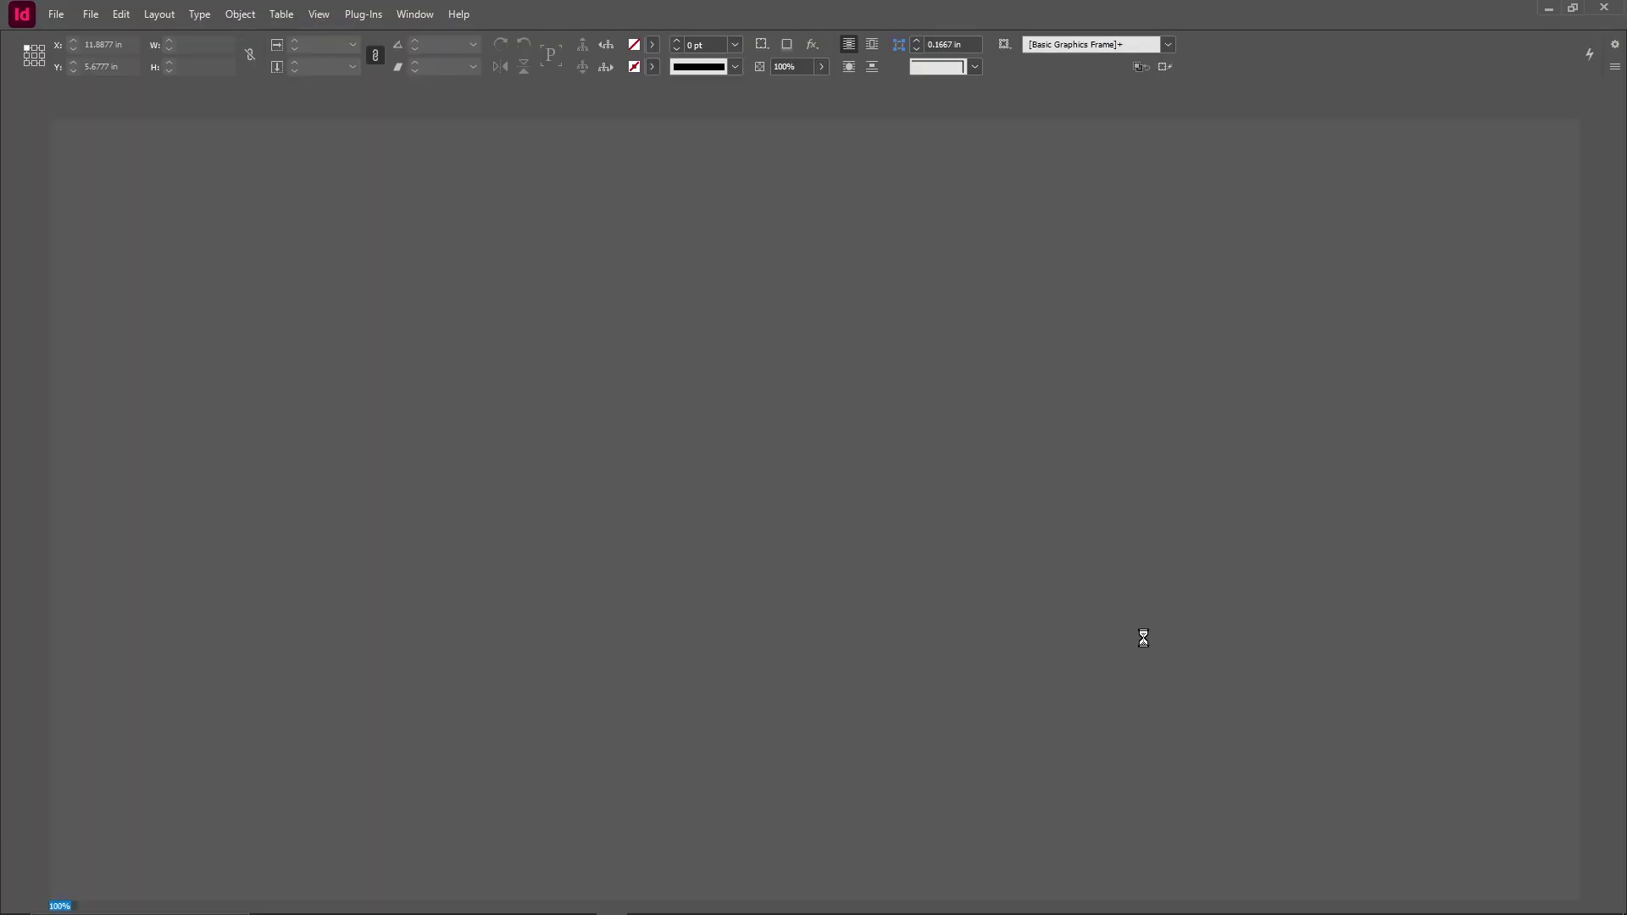
click(1002, 590)
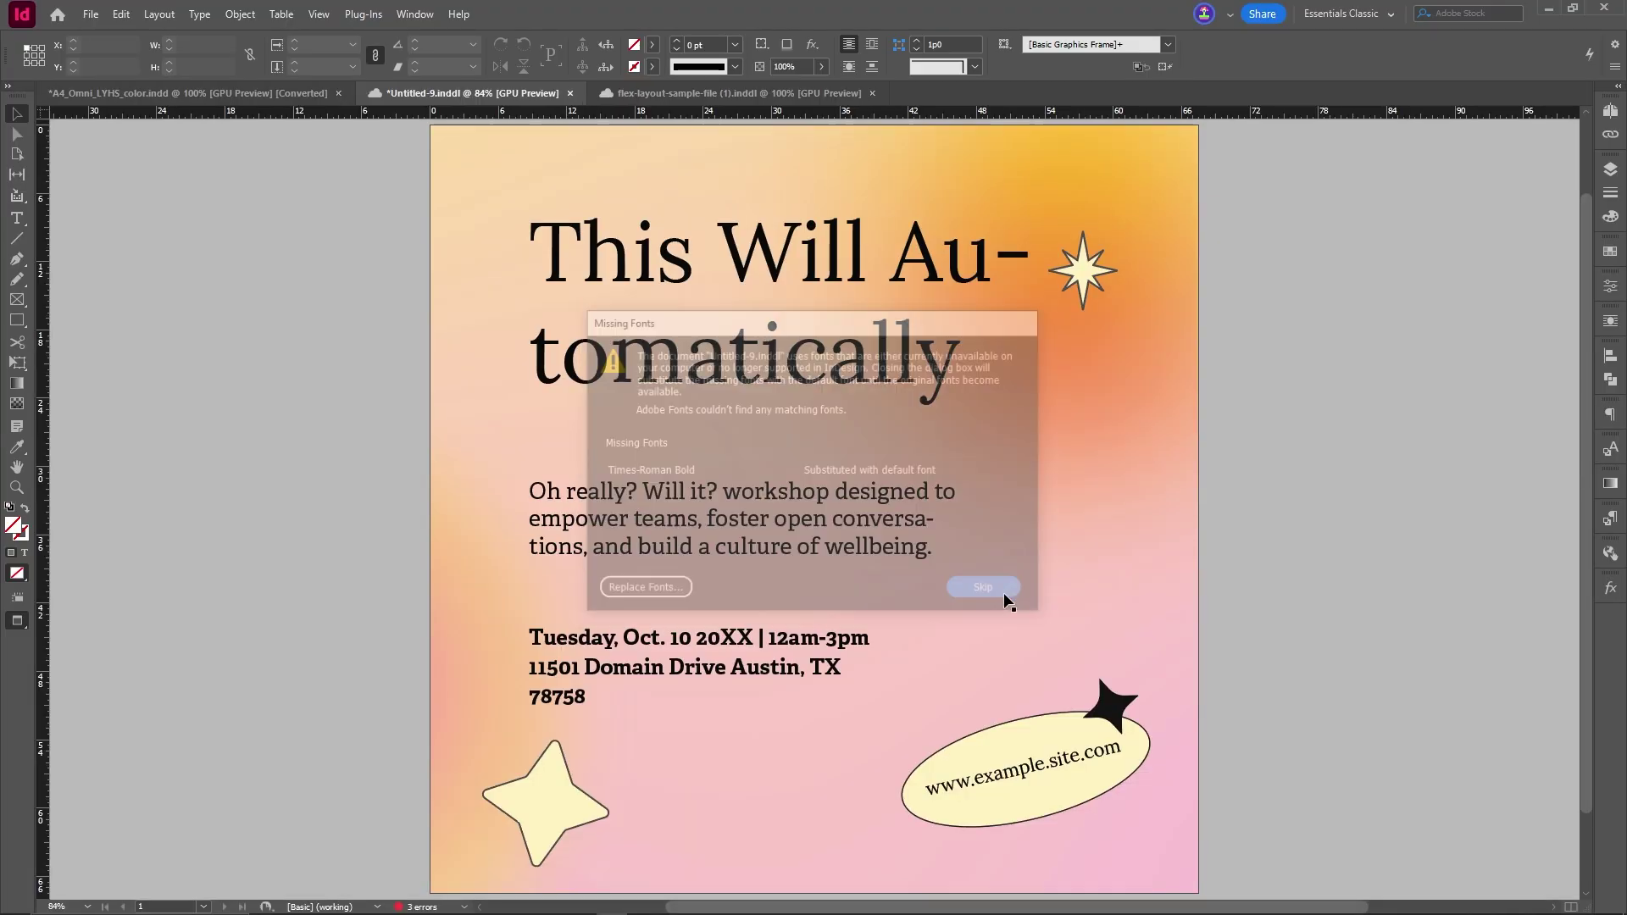
click(663, 94)
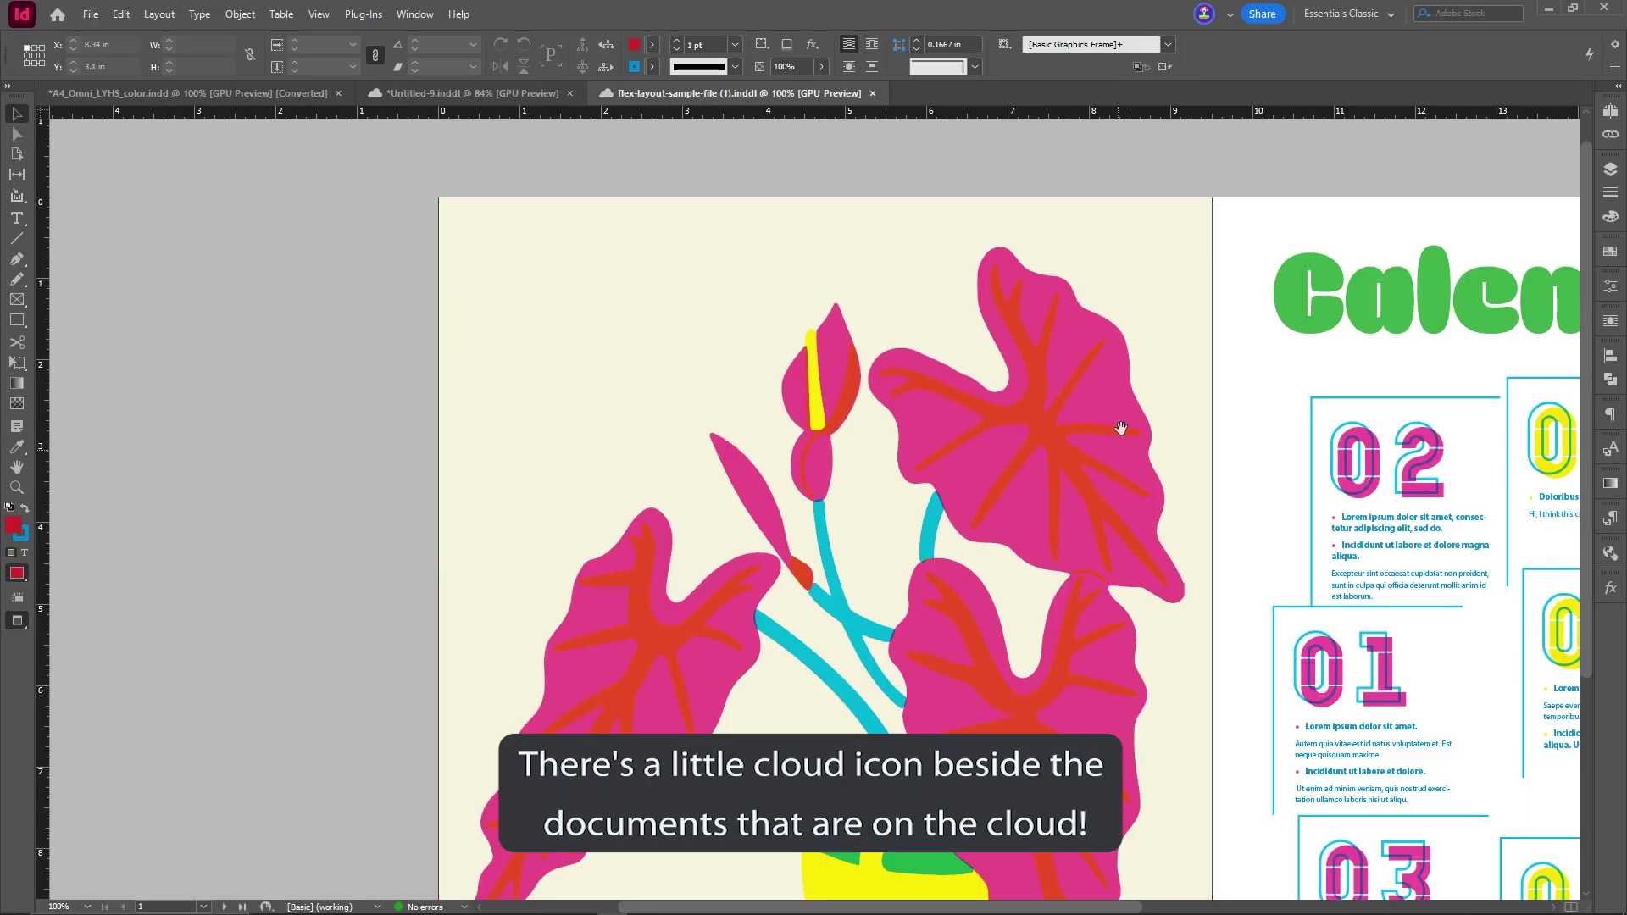
drag(1039, 440, 622, 311)
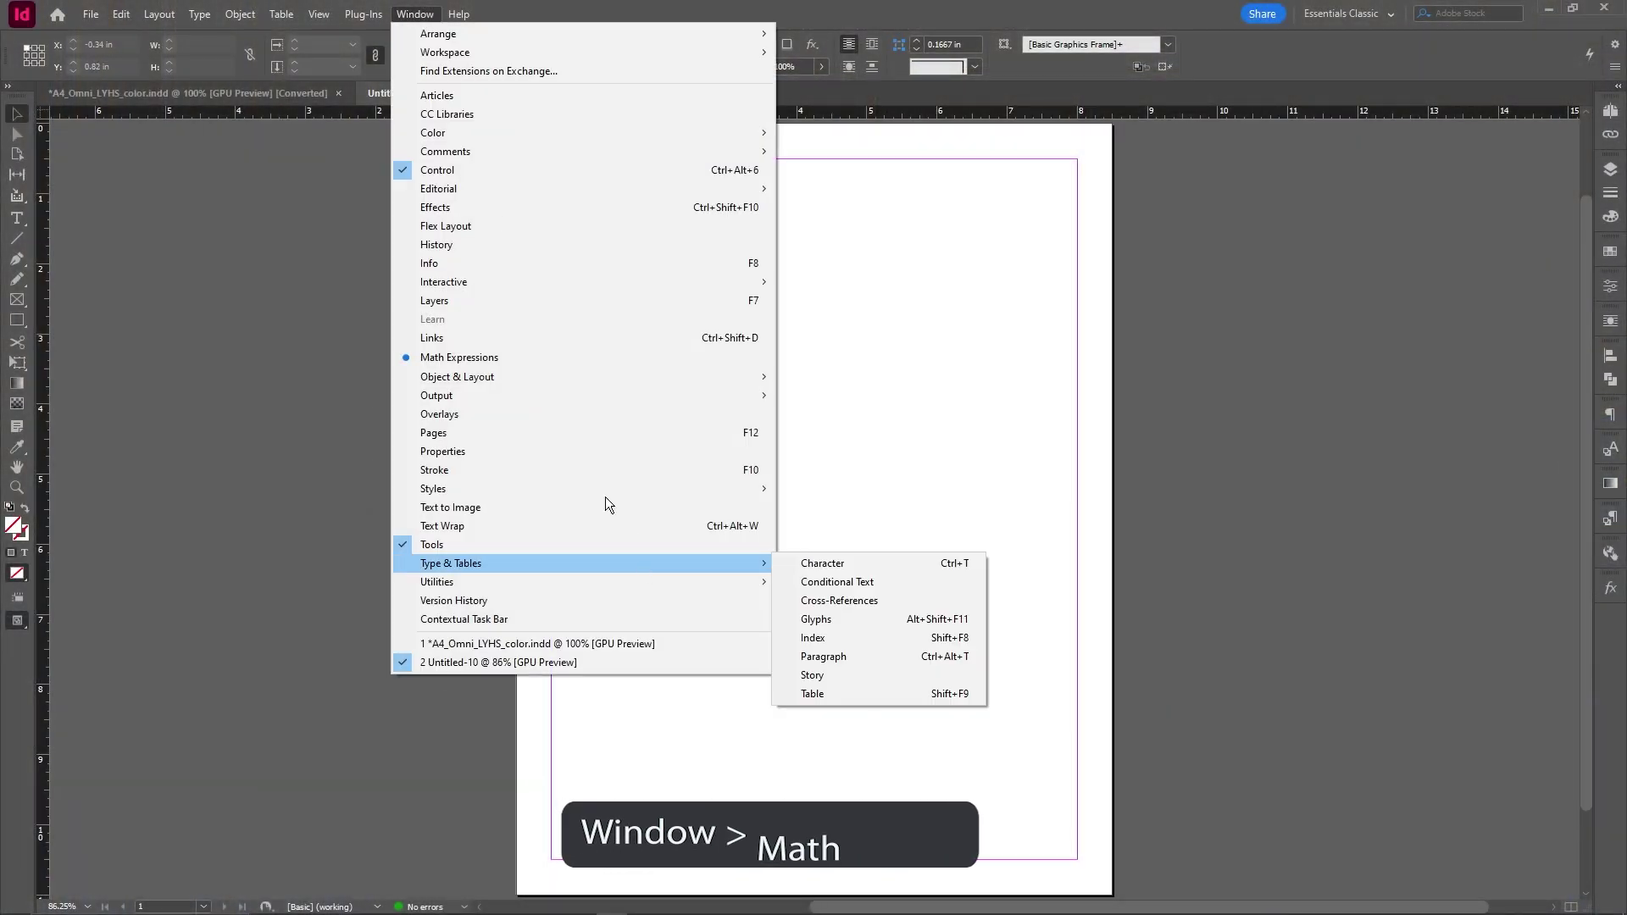
Place the default MathML expression (a+b)² = a² + b² + 2ab on the page
click(459, 357)
click(429, 239)
click(933, 428)
click(1094, 624)
click(741, 268)
Insert the ∞, ≪ and Δ symbols after (a+b)² in the expression
click(398, 354)
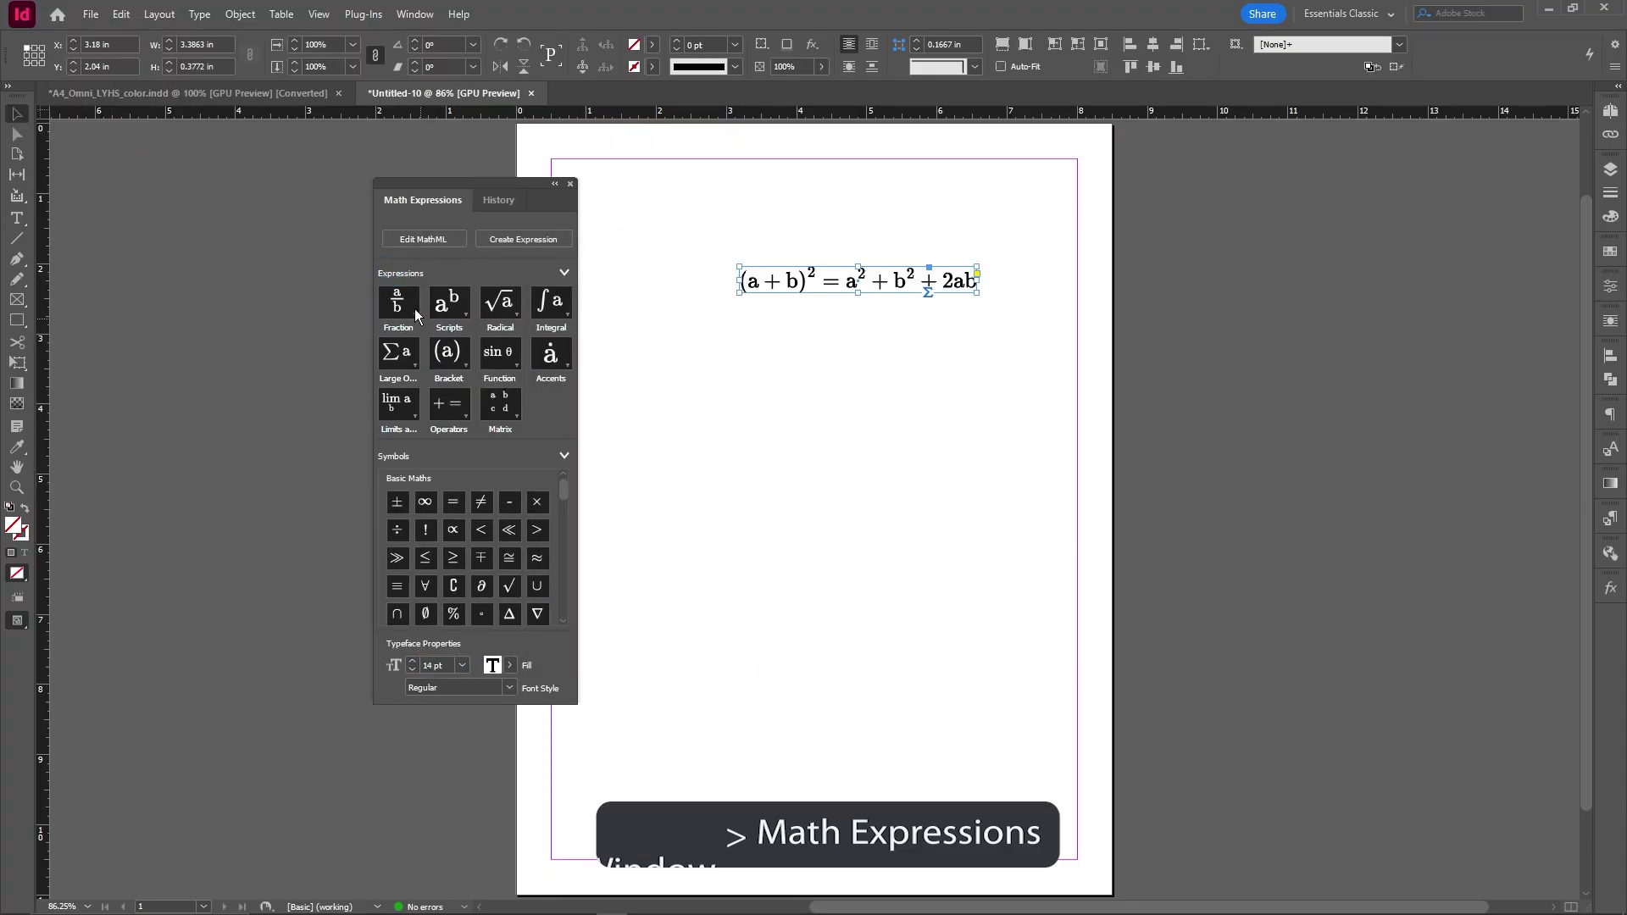
double_click(816, 282)
click(425, 501)
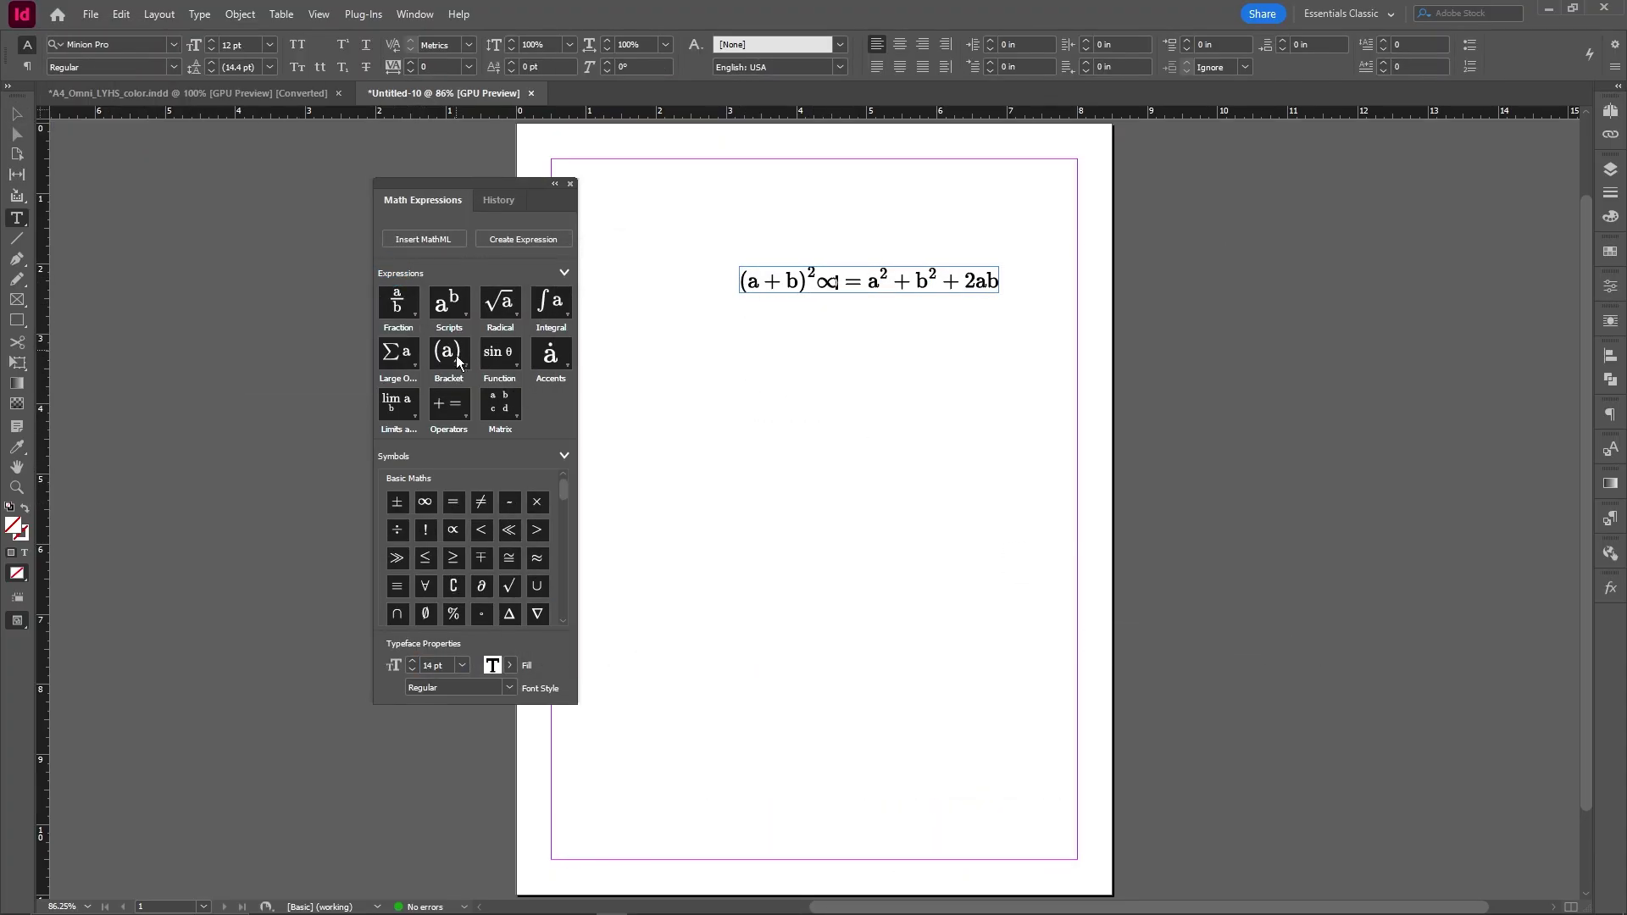
click(509, 530)
click(510, 614)
scroll(505, 573, down, 2)
Make the whole expression larger, italic and green
key(ctrl+a)
click(462, 666)
click(449, 543)
click(509, 687)
click(458, 750)
click(510, 665)
click(305, 488)
key(Escape)
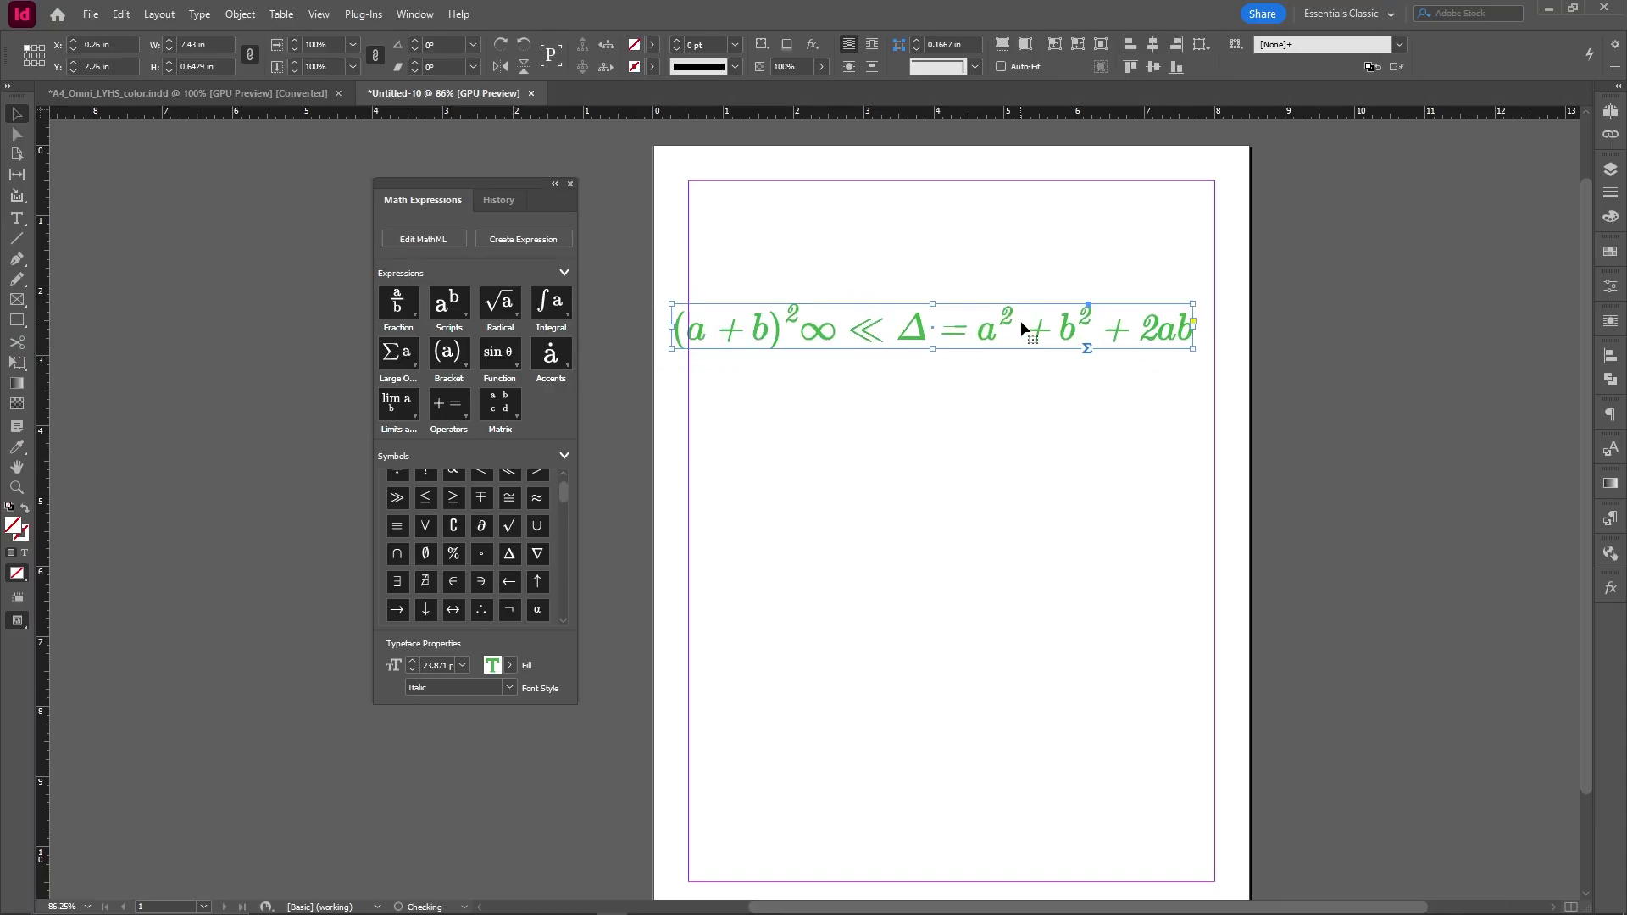